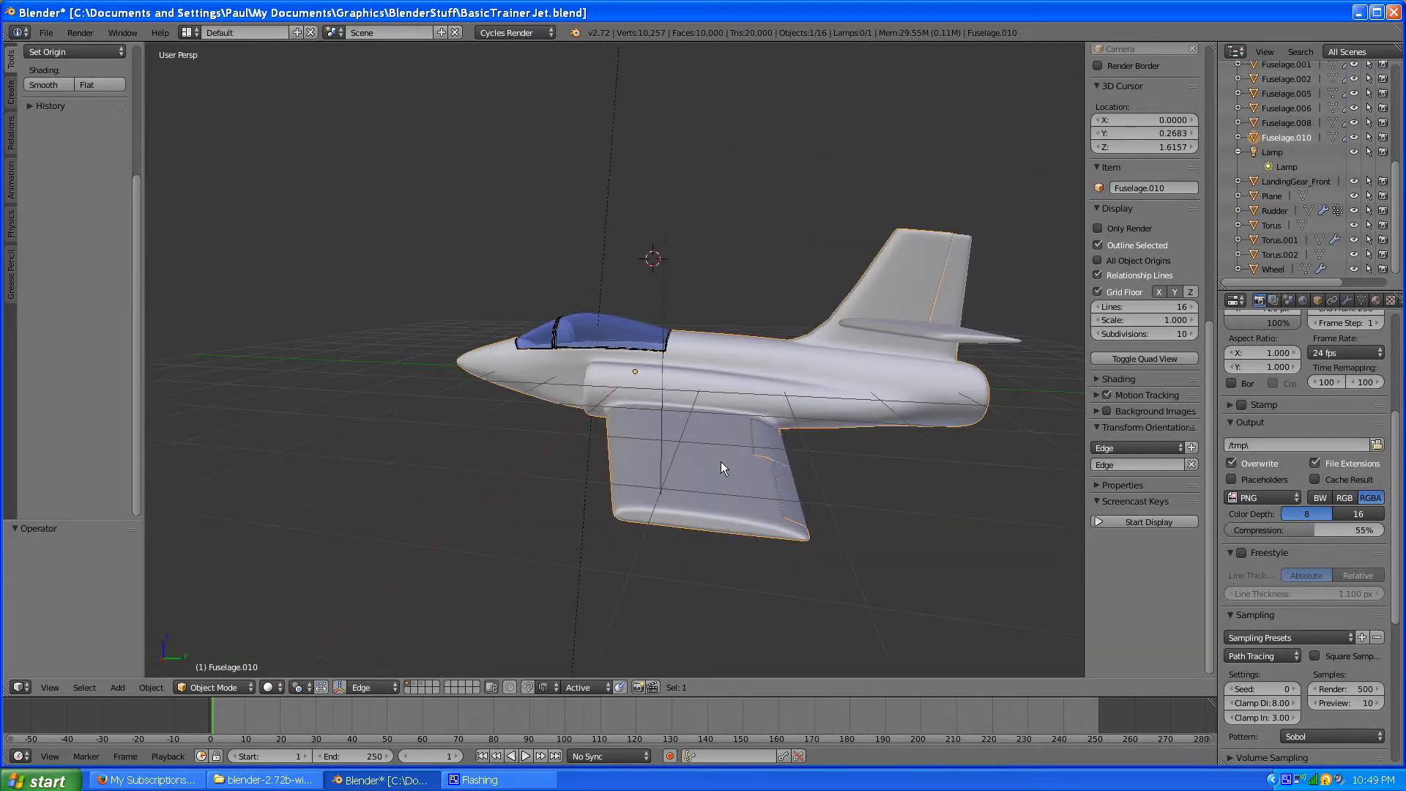
Step: Preview the jet in Rendered viewport shading and examine its canopy, air intake, wings and tail from several angles
middle_click_drag(720, 460, 740, 505)
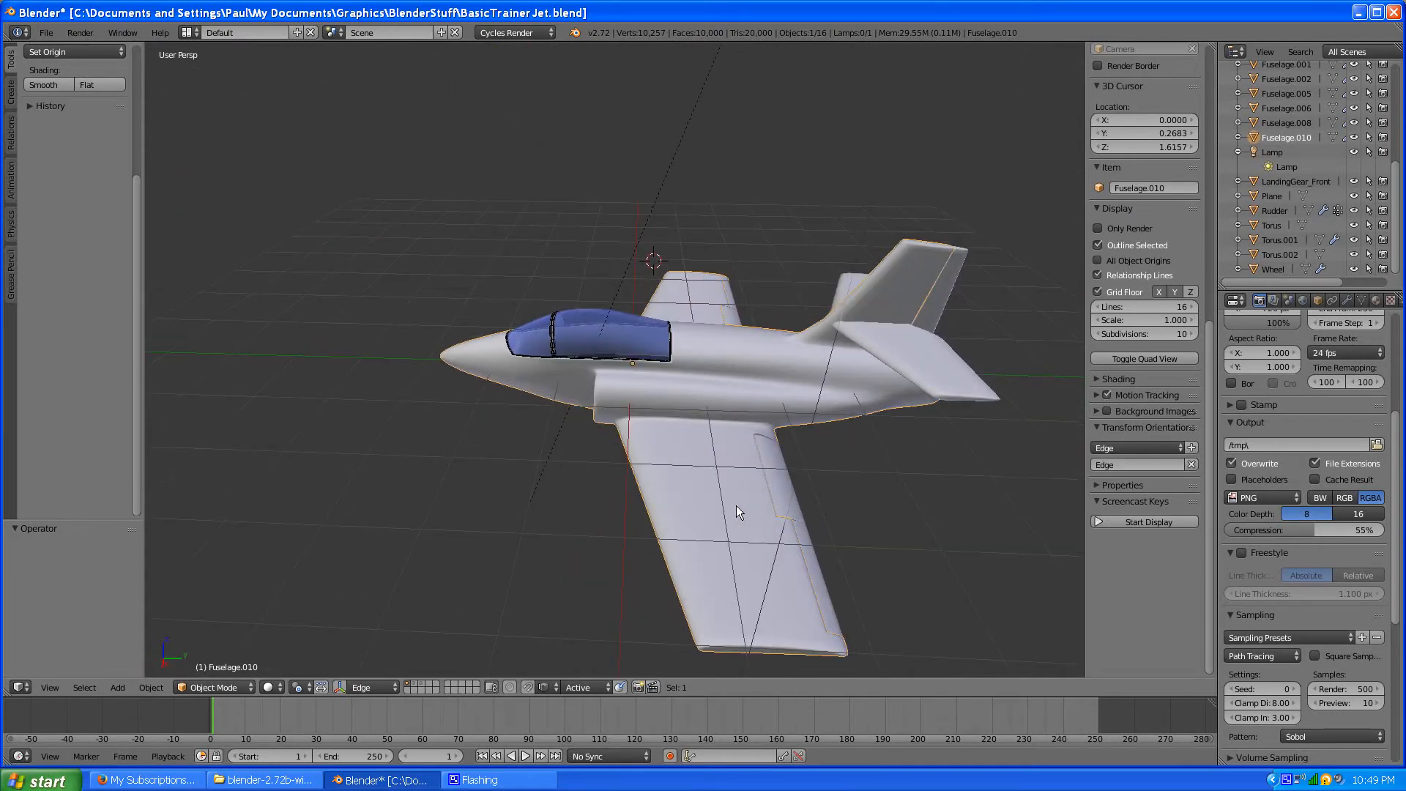
middle_click_drag(612, 463, 665, 426)
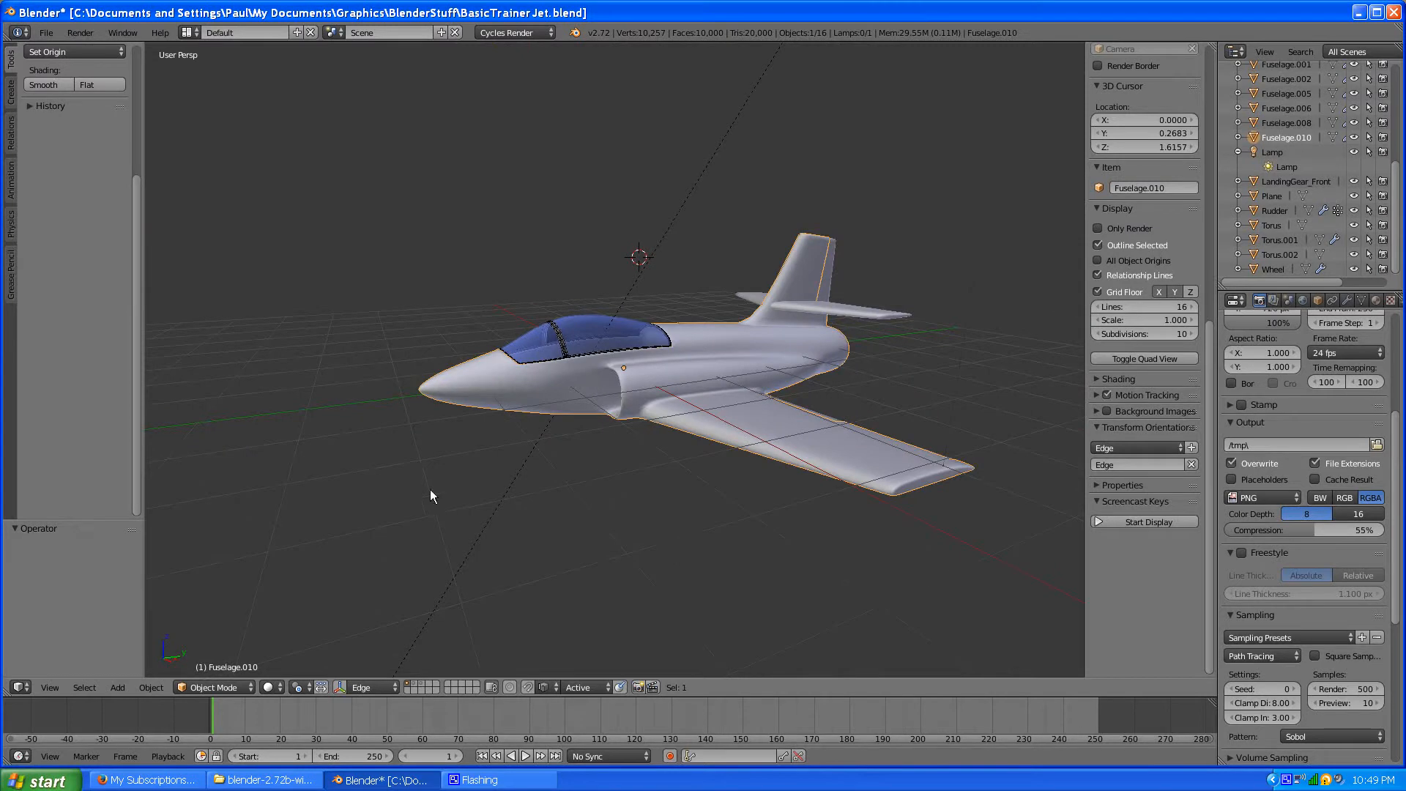
left_click(275, 684)
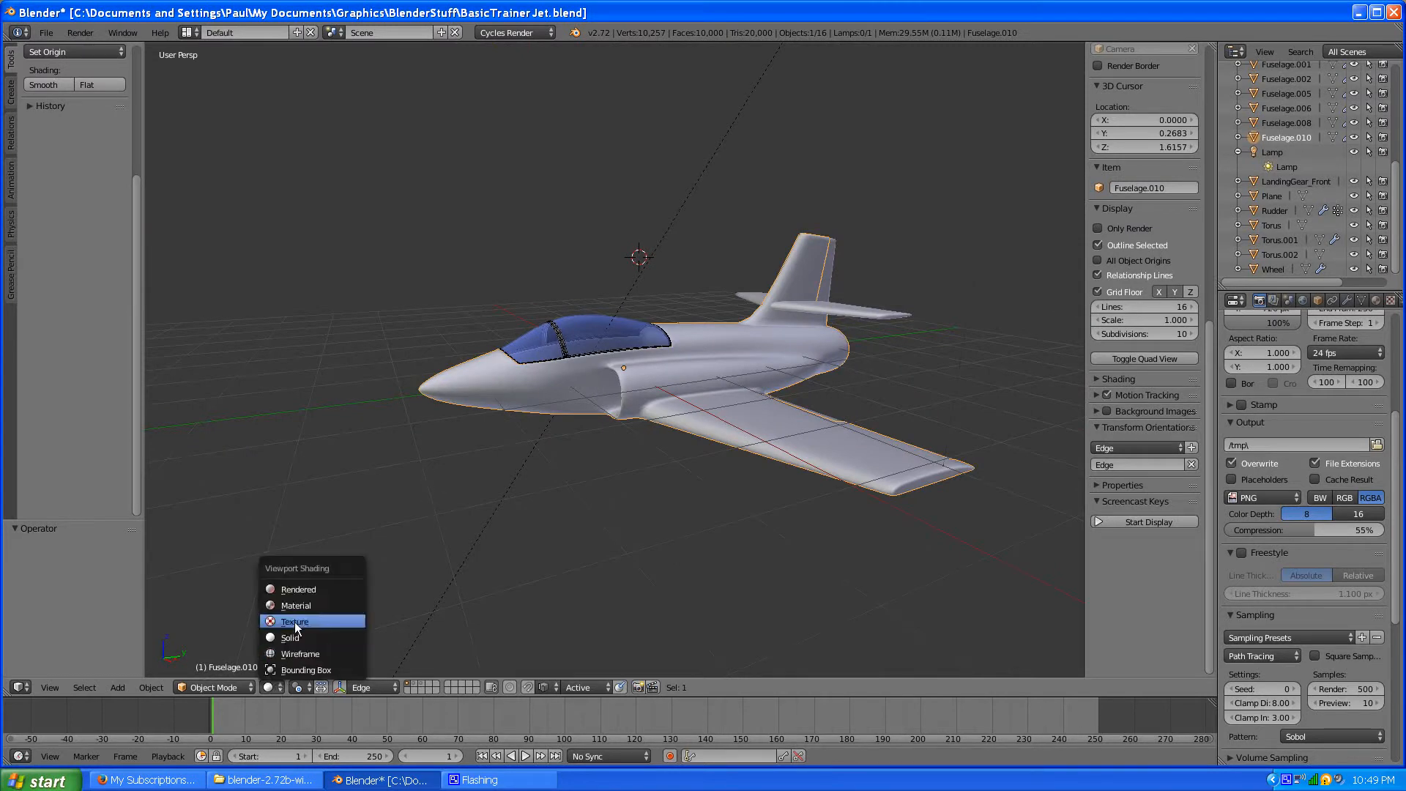
left_click(299, 593)
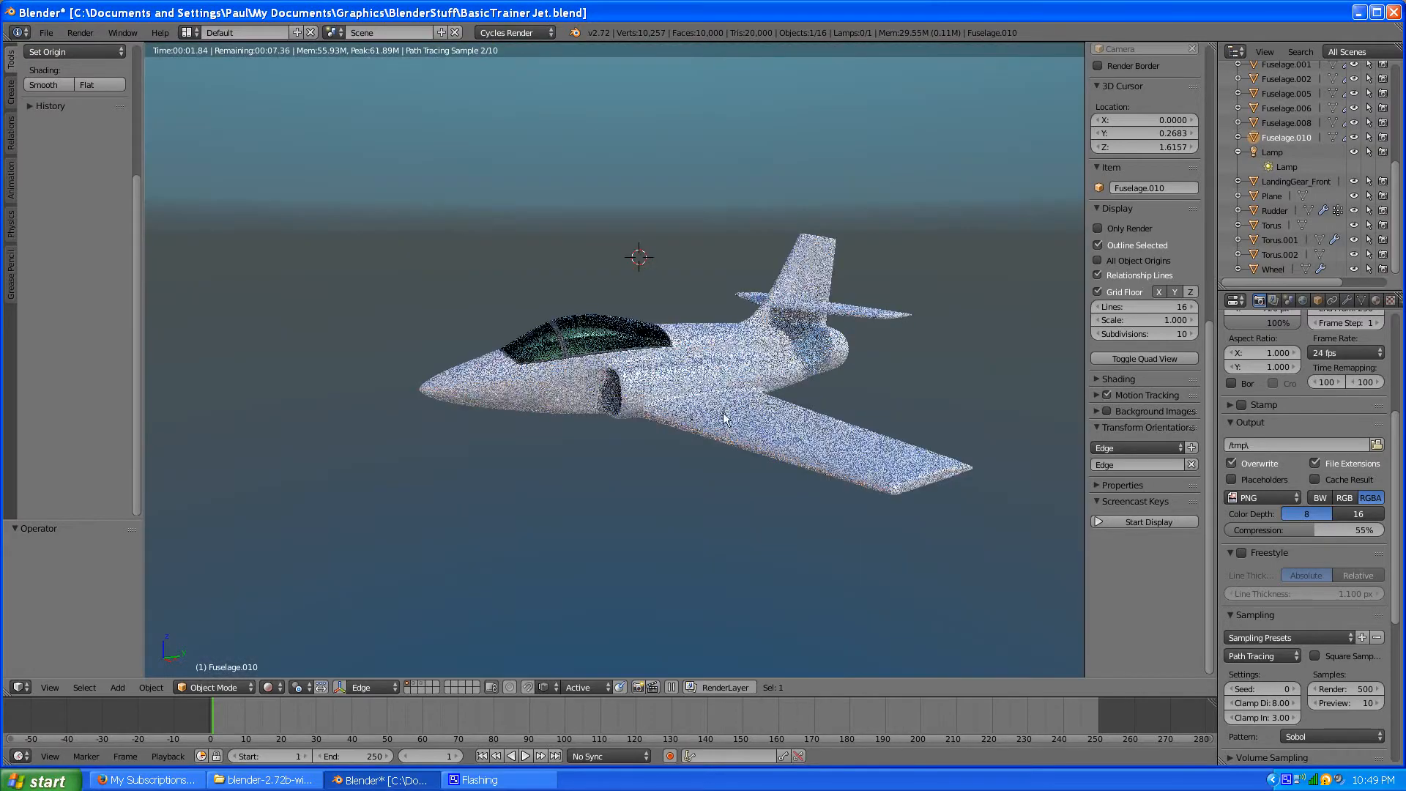
middle_click_drag(801, 384, 684, 385)
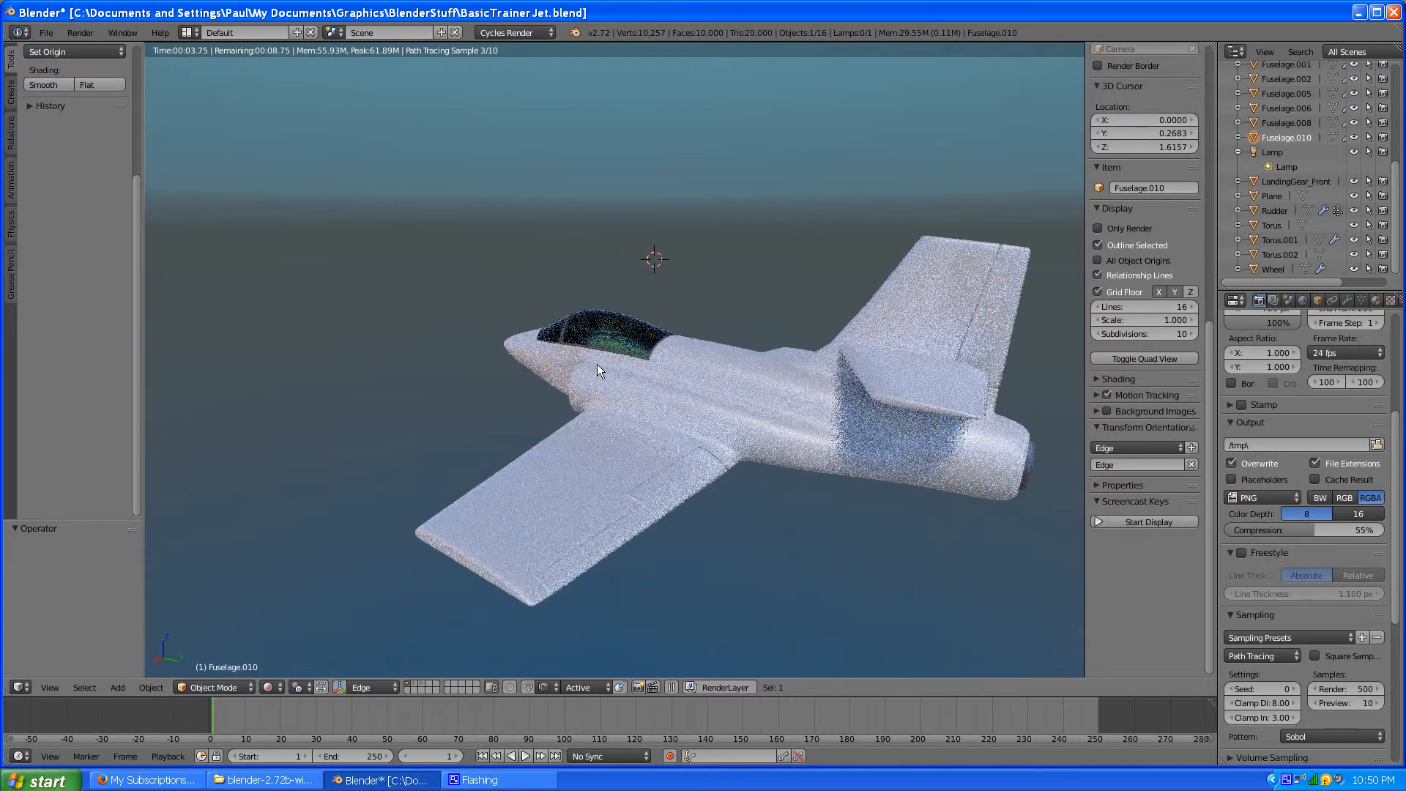
middle_click_drag(596, 363, 720, 457)
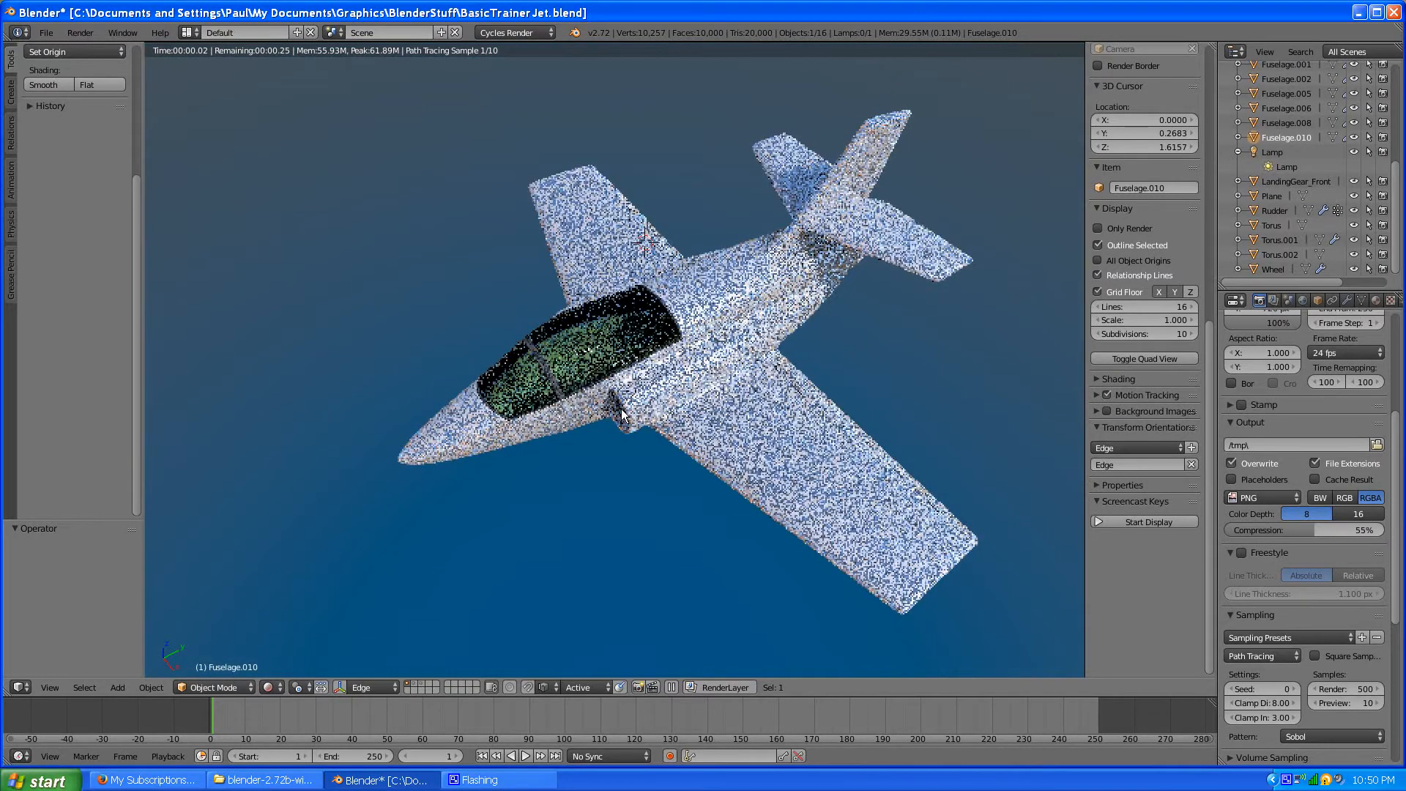
scroll(621, 414, "up", 5)
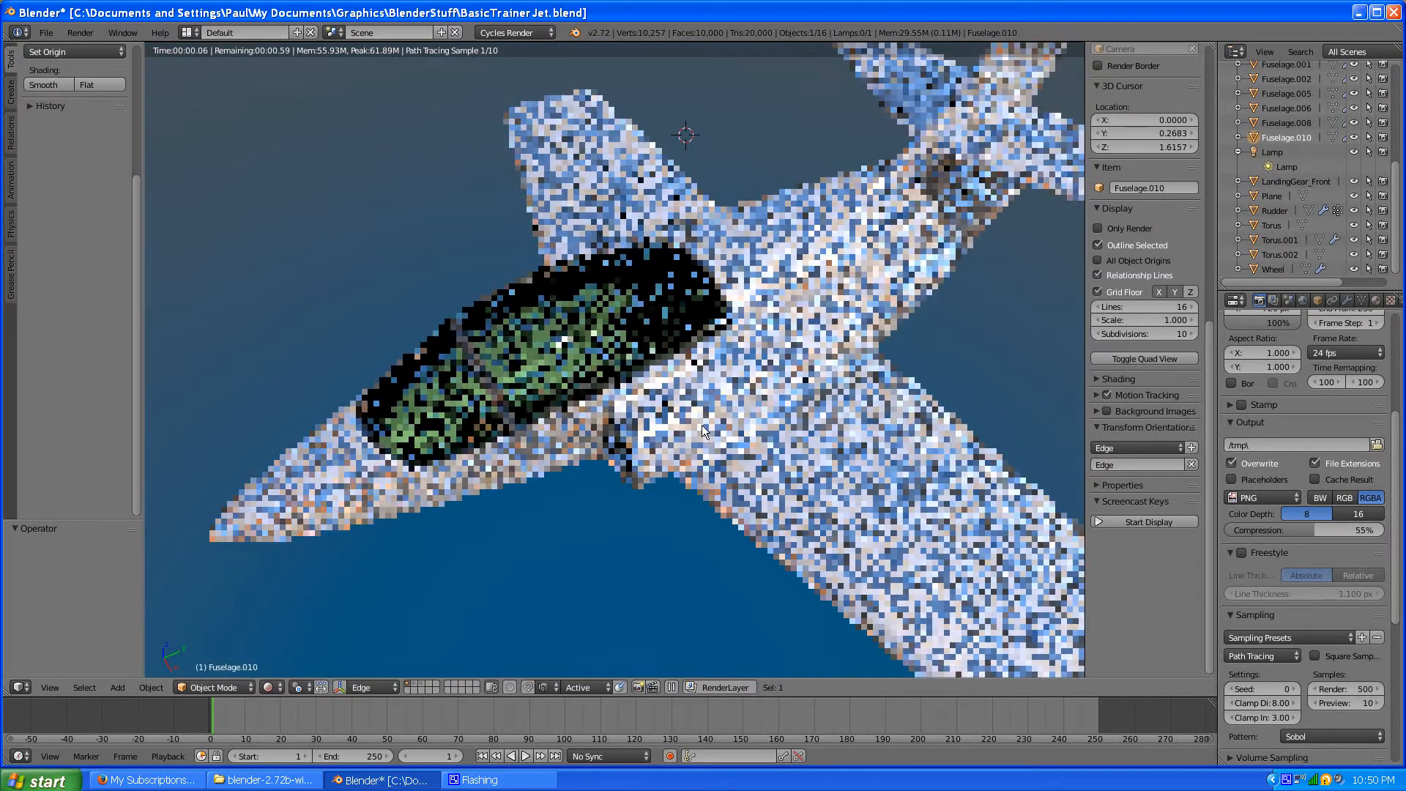
middle_click_drag(702, 424, 686, 337)
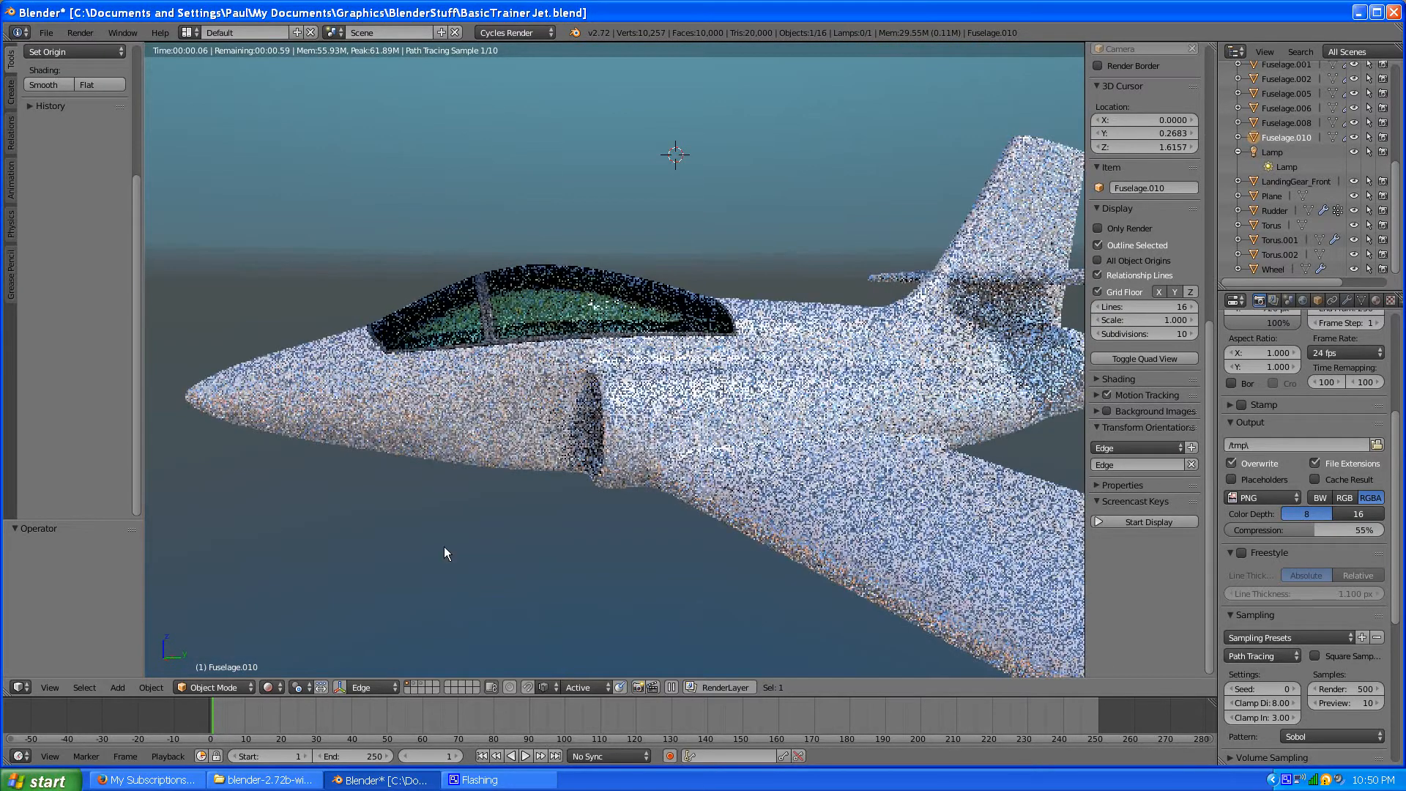
Step: Return the viewport to Solid shading and inspect the air intake and forward fuselage up close
left_click(273, 686)
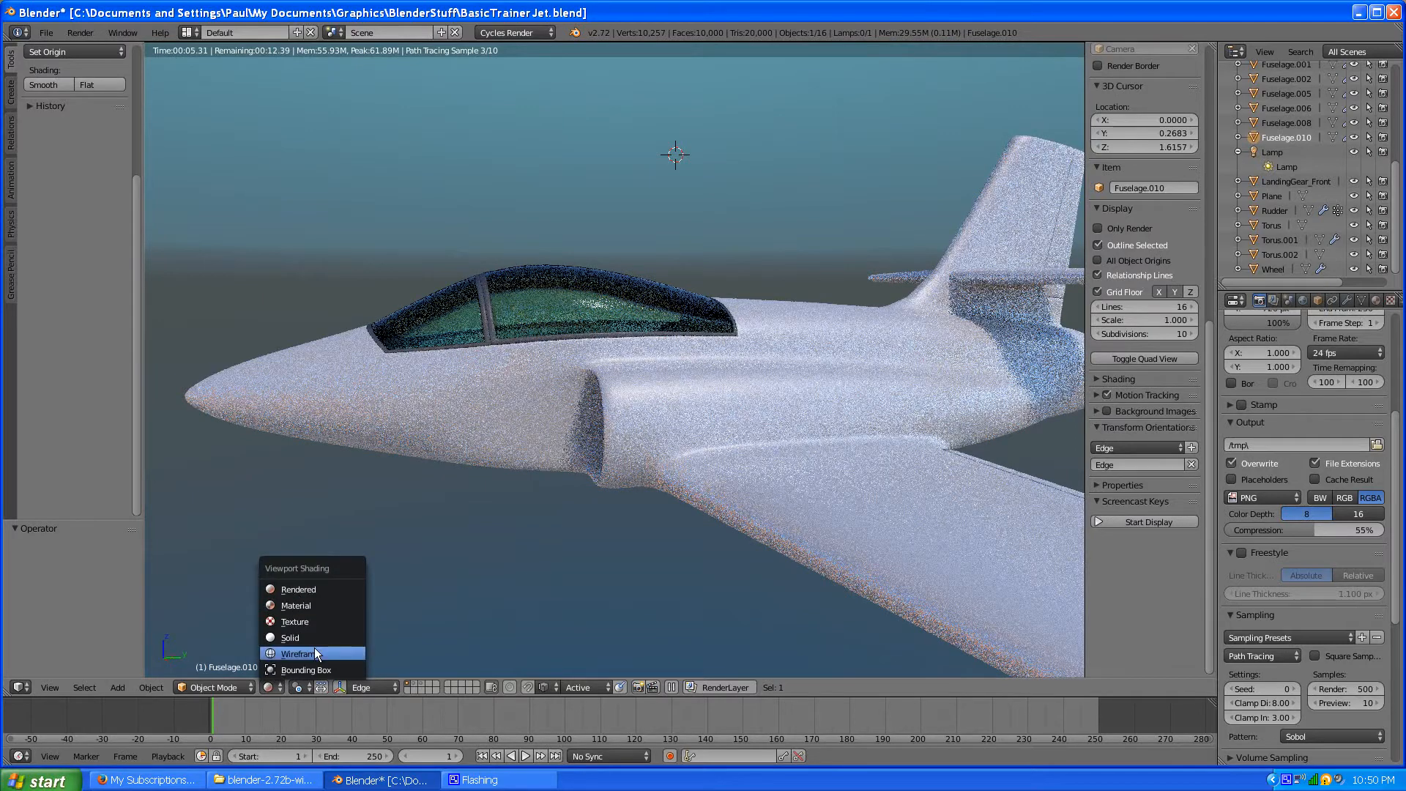
left_click(308, 639)
scroll(412, 638, "up", 5)
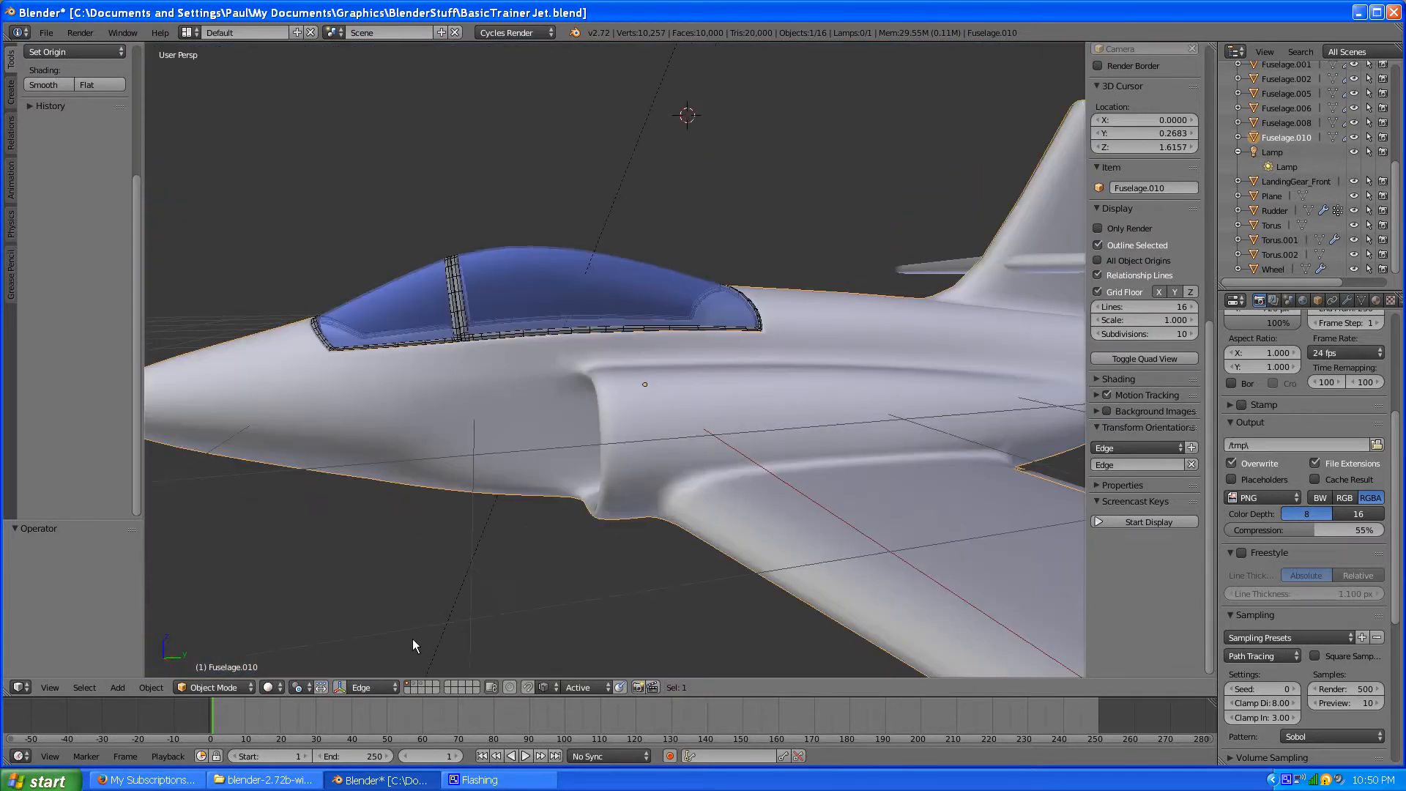
middle_click_drag(412, 639, 466, 605)
middle_click_drag(532, 535, 535, 564)
middle_click_drag(429, 626, 445, 606)
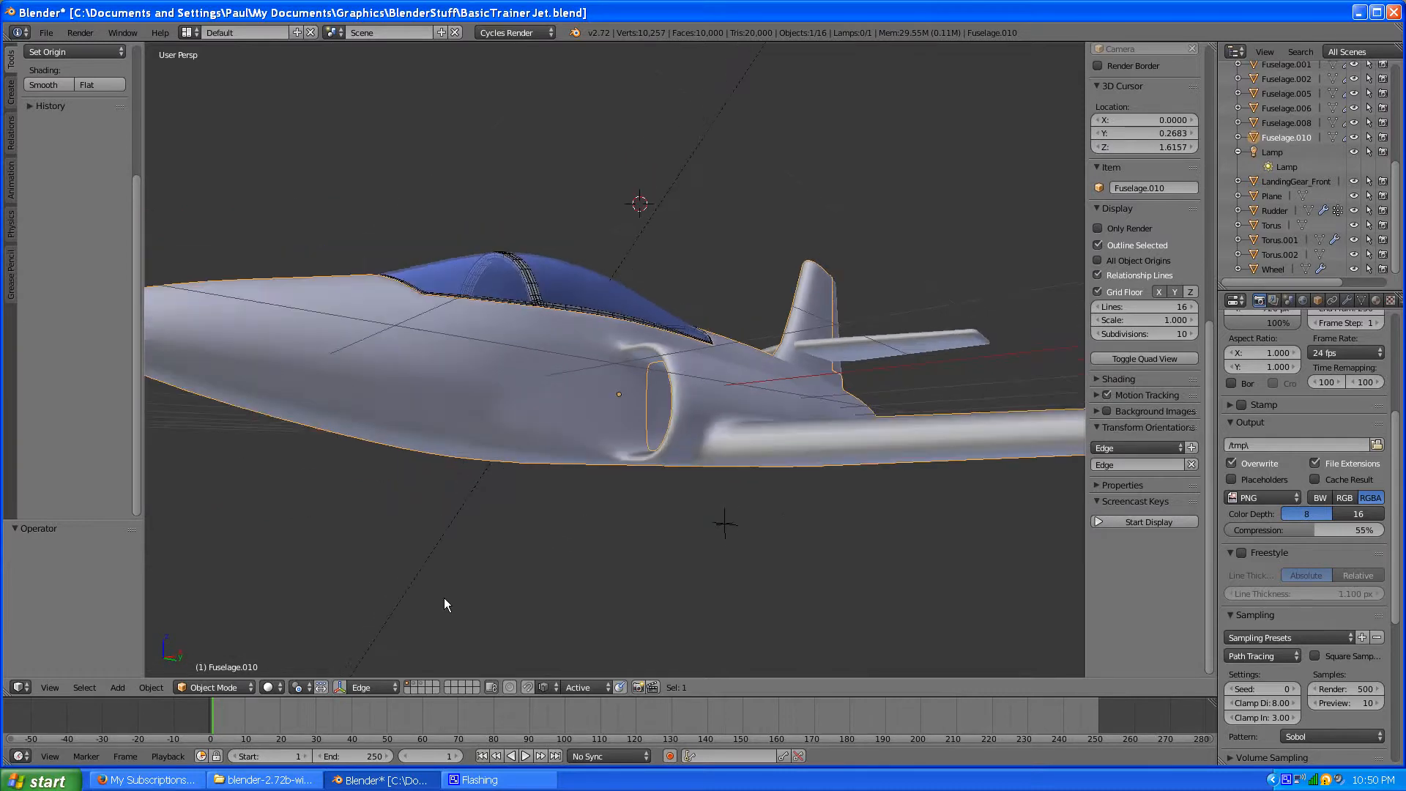
scroll(445, 598, "up", 1)
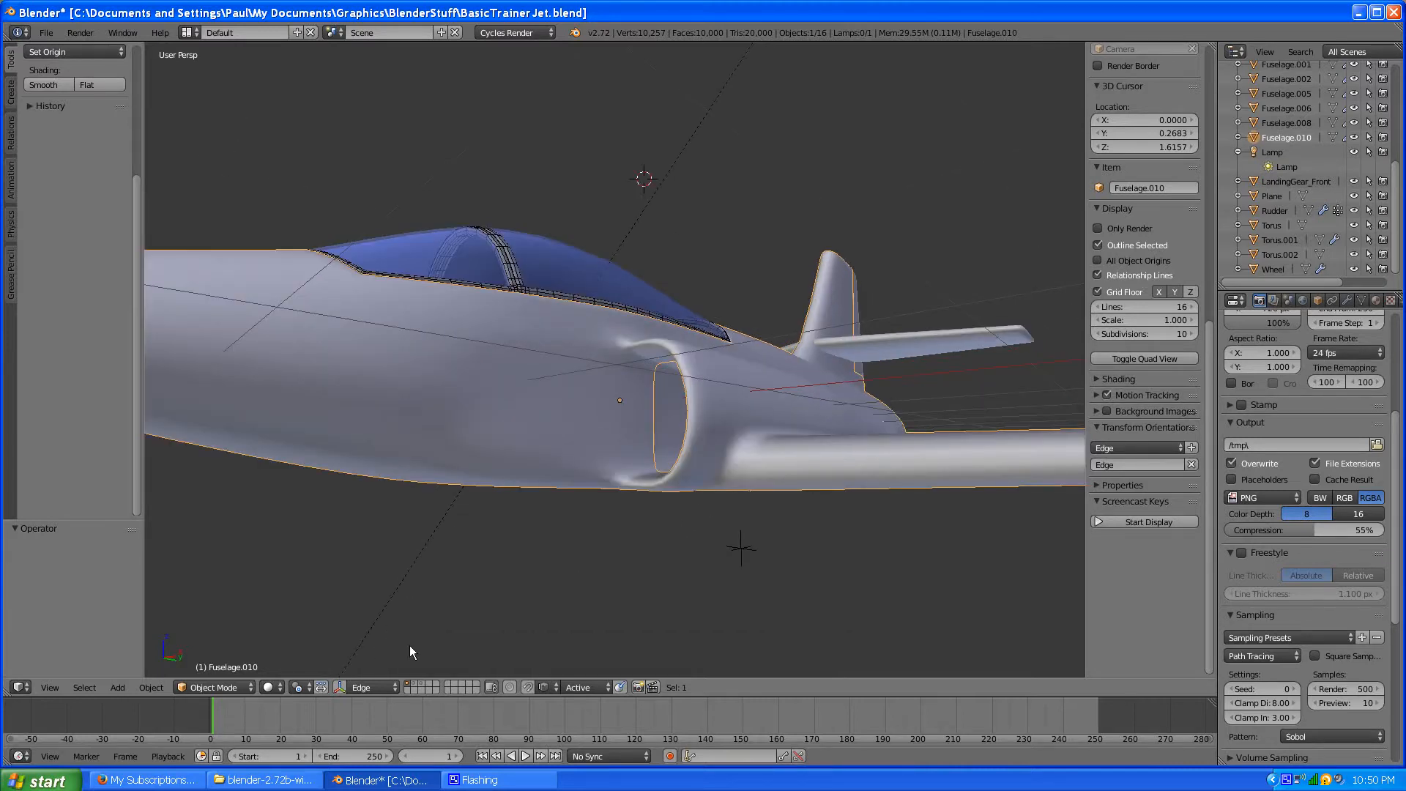
Step: Show the layer with the simple landing gear and ground plane alongside the jet, and preview everything in Rendered shading
left_click(414, 687, "shift")
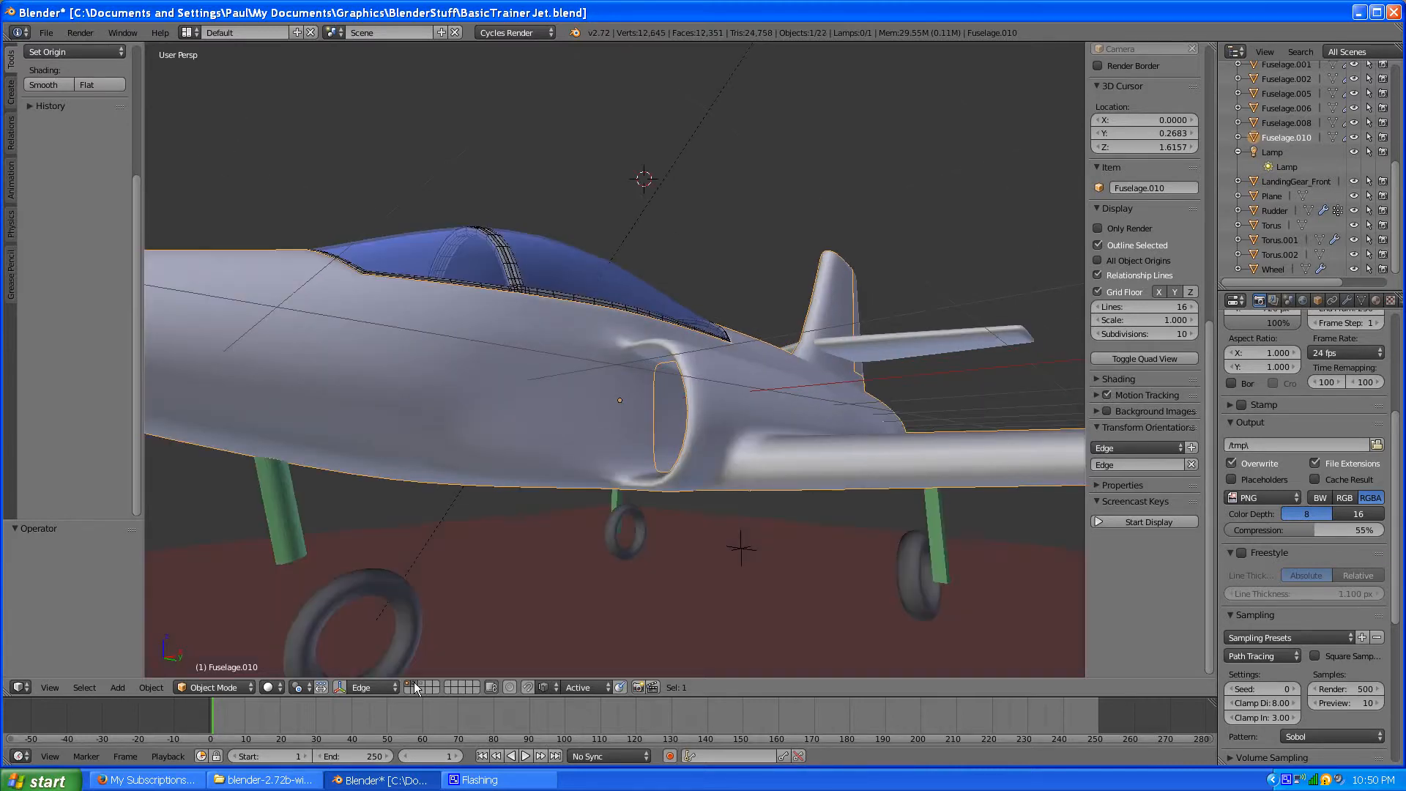
scroll(487, 587, "down", 4)
middle_click_drag(629, 518, 589, 532)
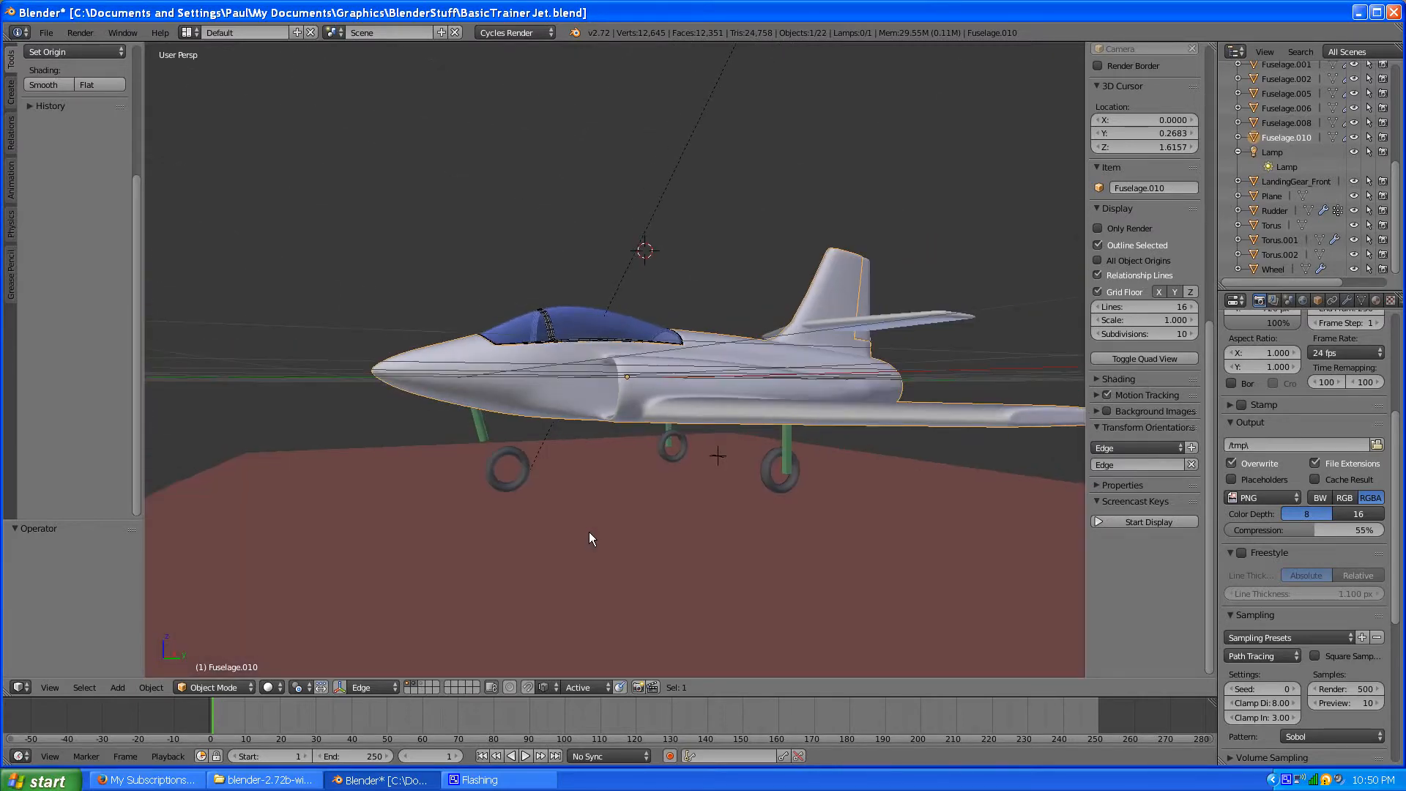
left_click(279, 687)
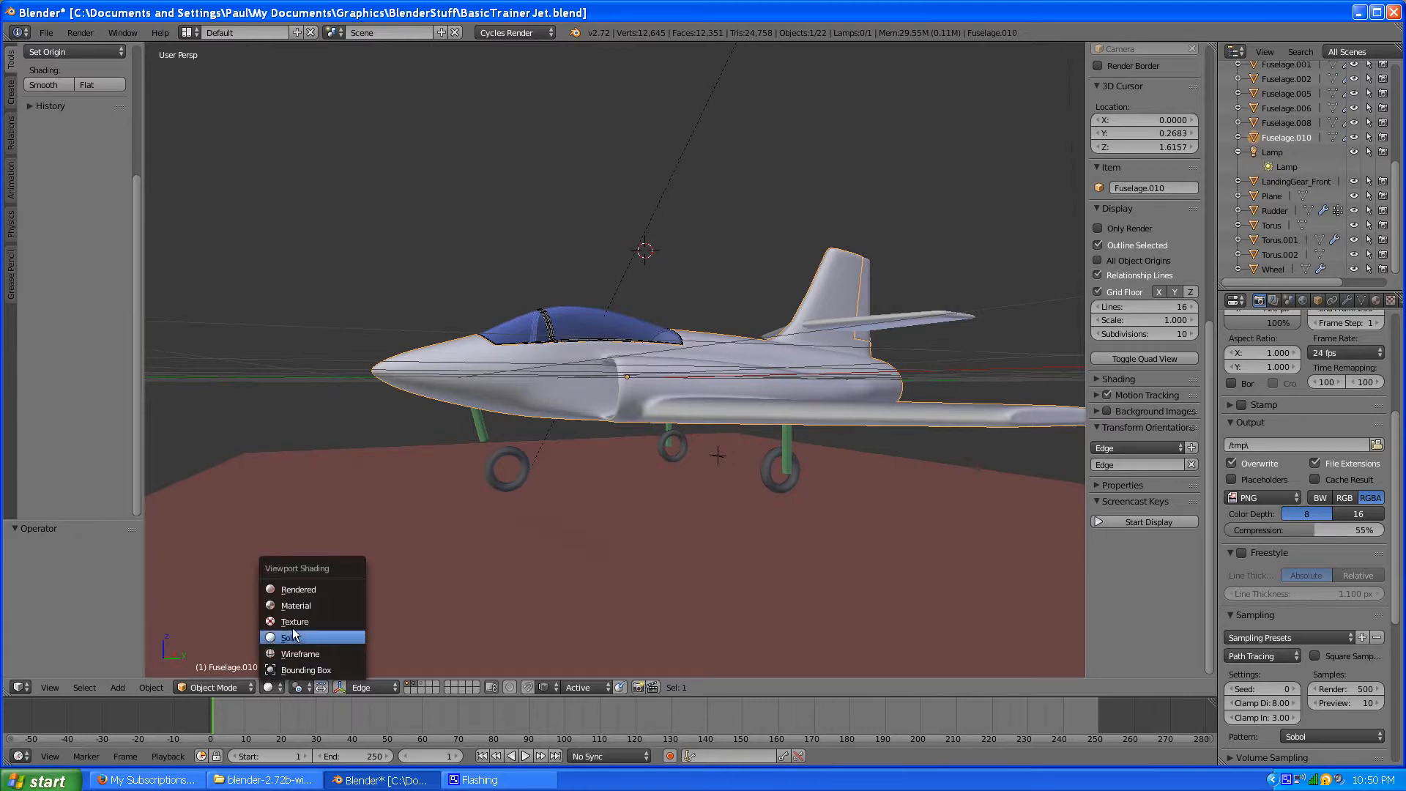
left_click(299, 590)
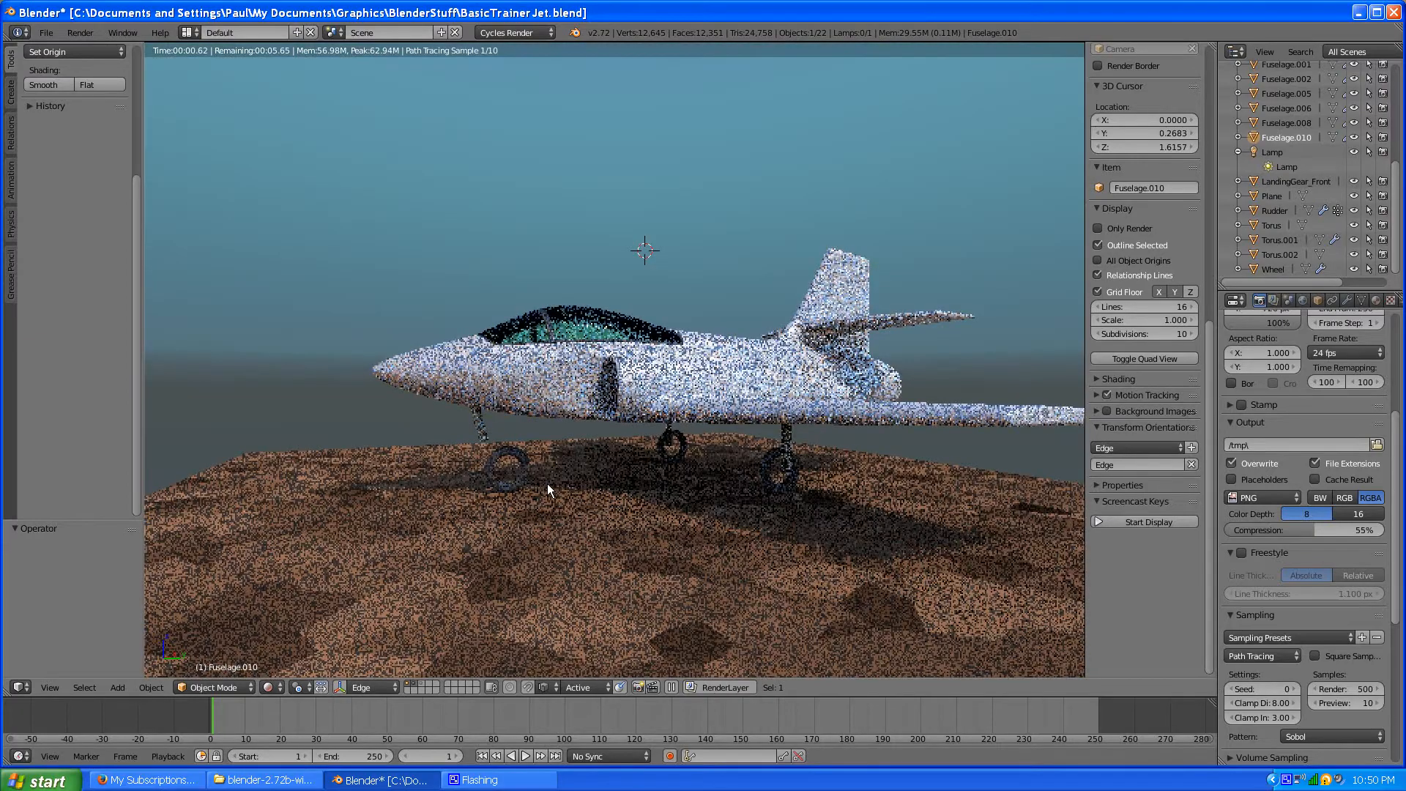
mouse_move(619, 462)
middle_mouse_down()
mouse_move(565, 438)
mouse_move(550, 447)
mouse_move(662, 486)
mouse_move(474, 548)
middle_mouse_up()
Step: Display only the layer with the detailed landing gear and examine its strut, scissor link, fork and wheel
left_click(420, 681)
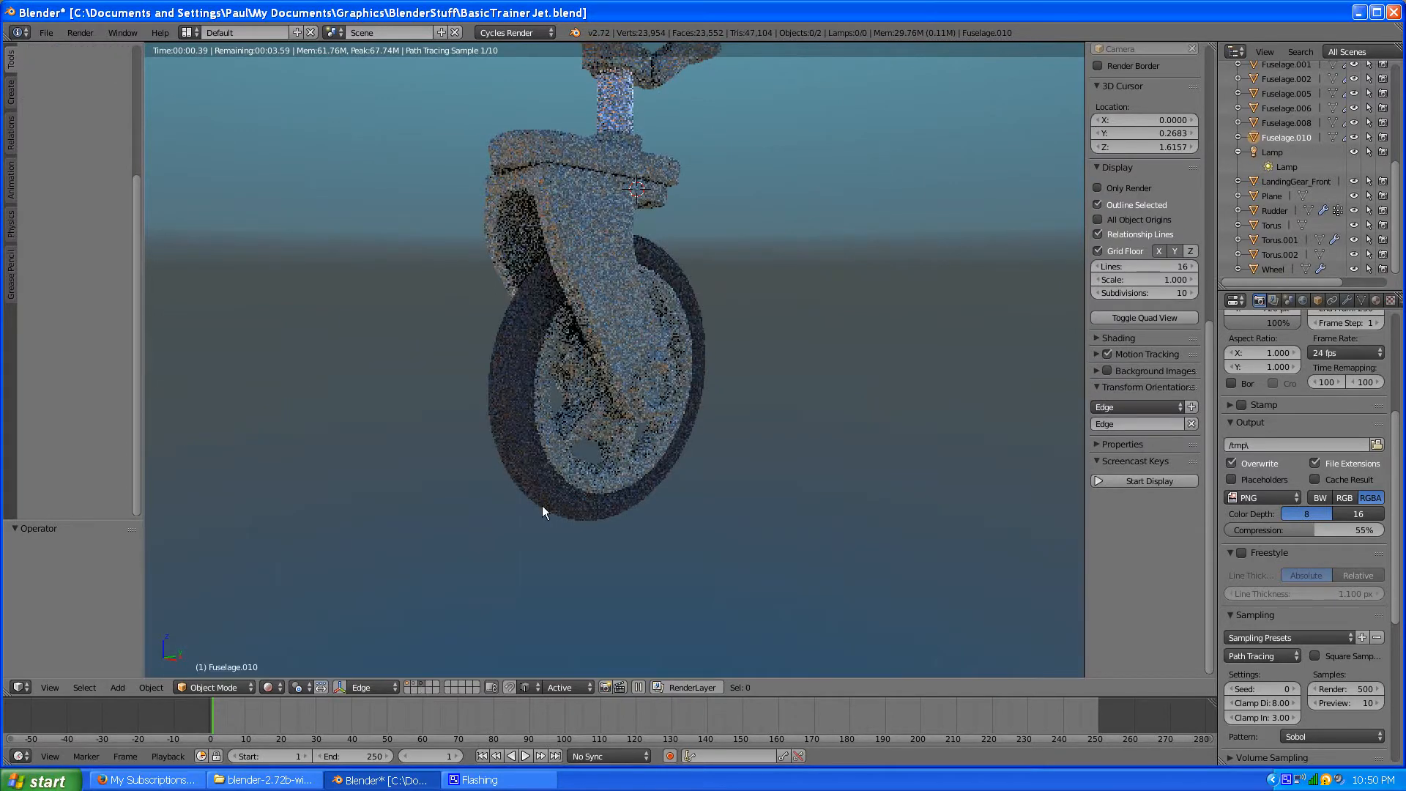
key("KP_1")
middle_click_drag(542, 505, 609, 370)
scroll(609, 370, "up", 1)
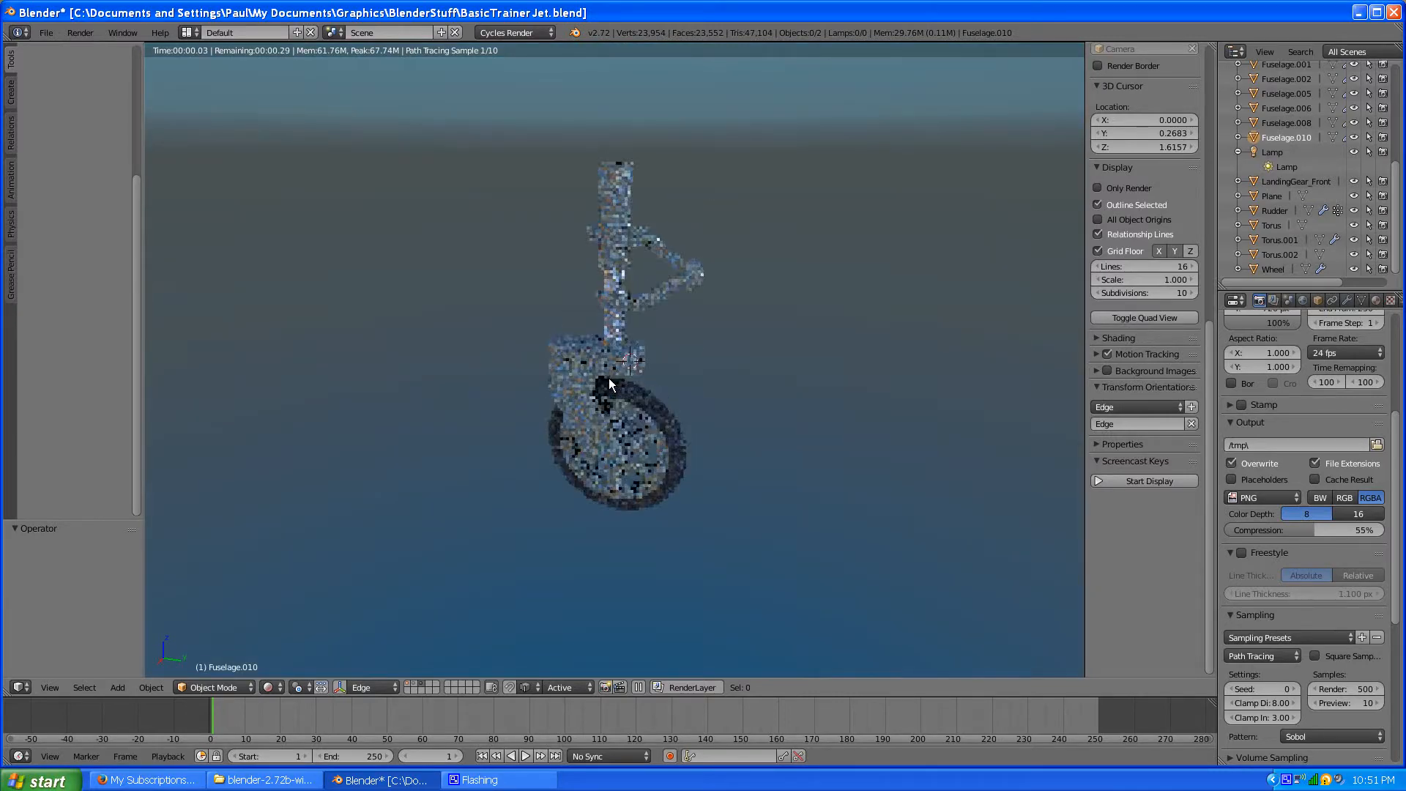
scroll(608, 383, "up", 1)
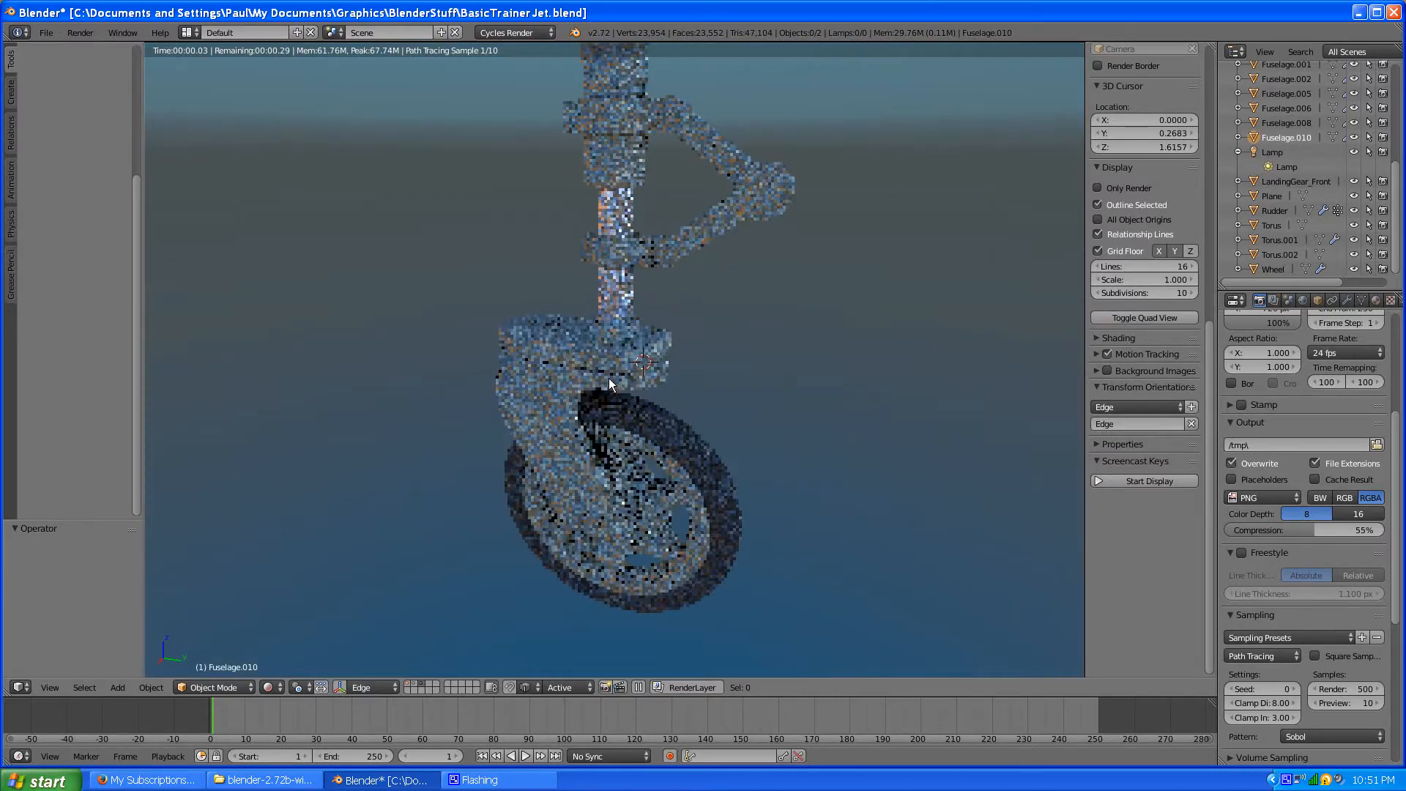
middle_click_drag(608, 378, 689, 390)
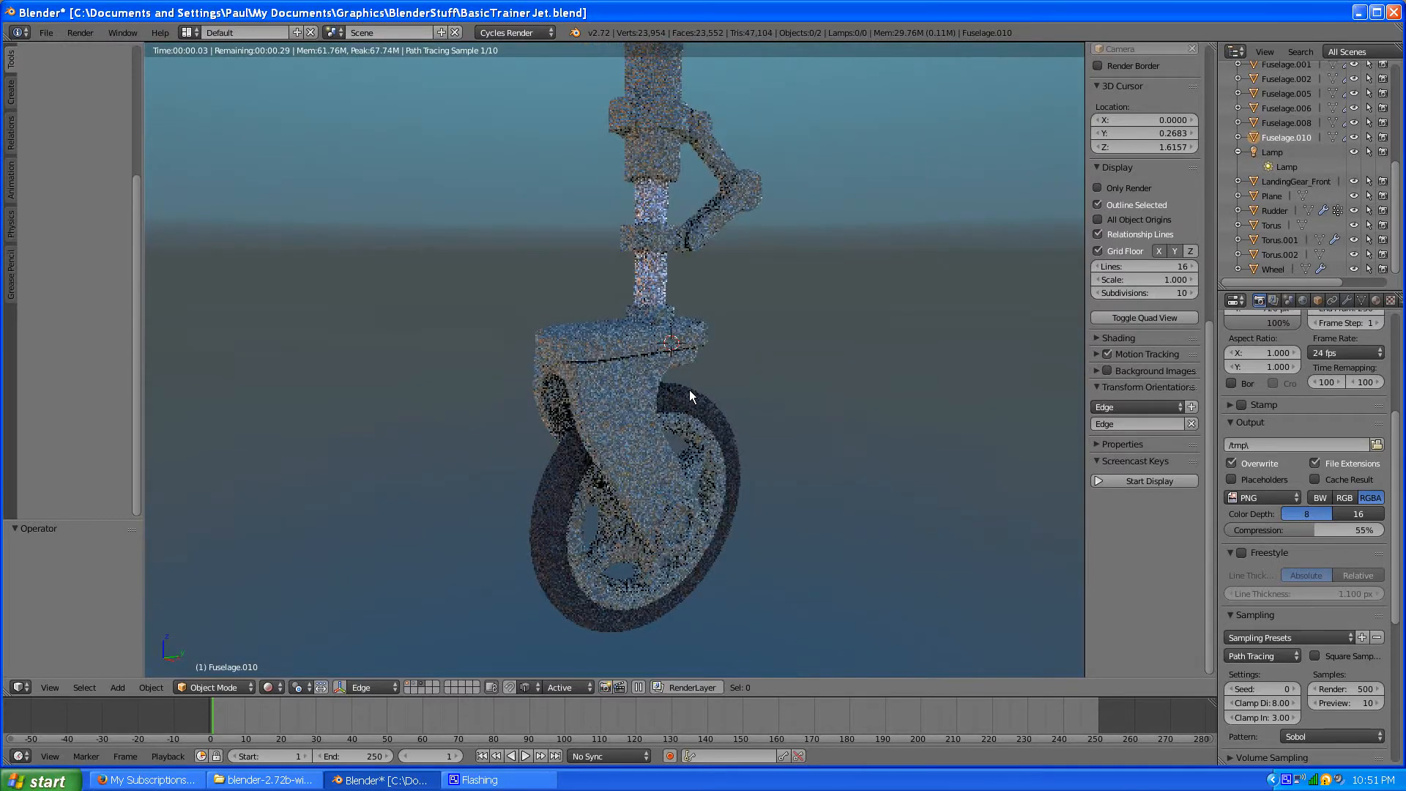
scroll(599, 348, "down", 3)
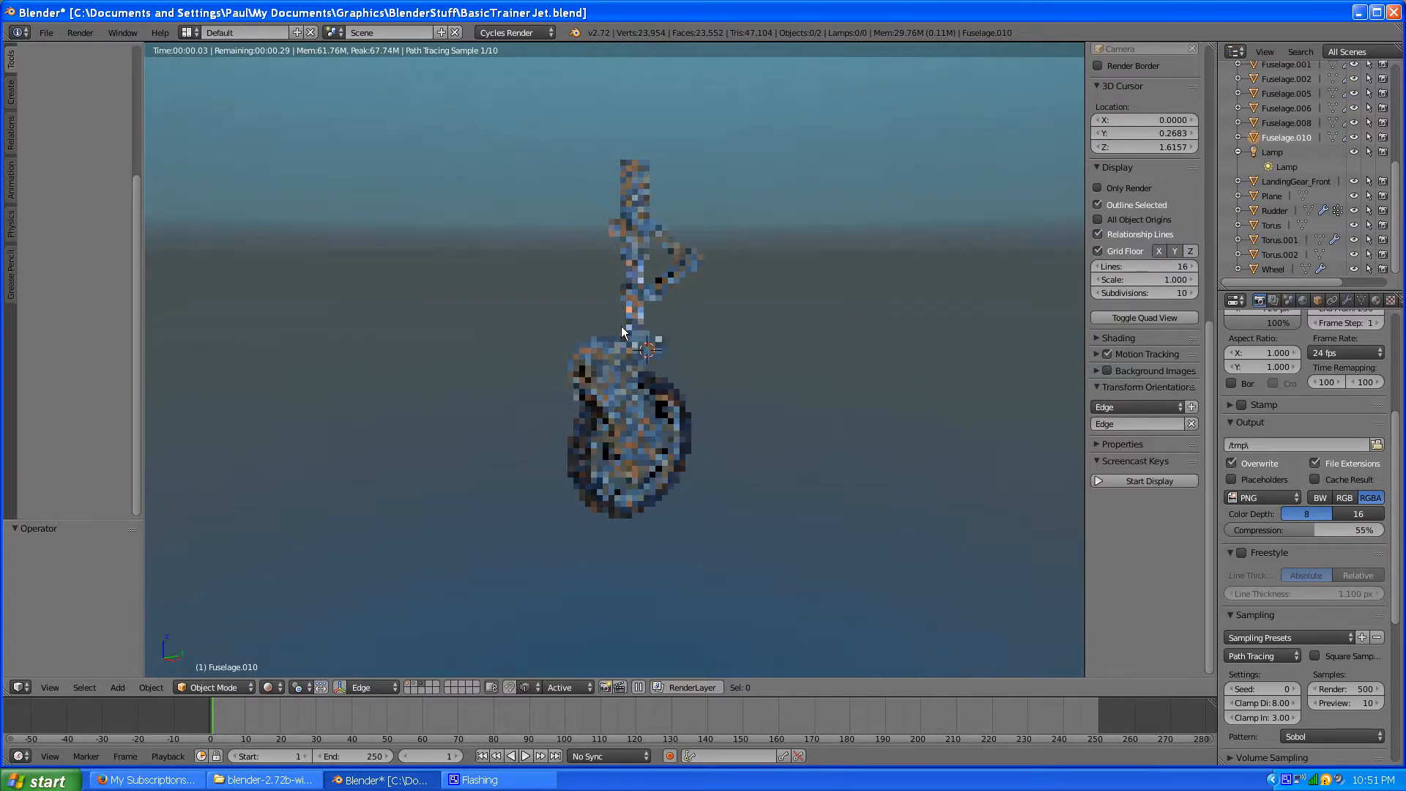
scroll(621, 326, "up", 3)
scroll(621, 326, "up", 1)
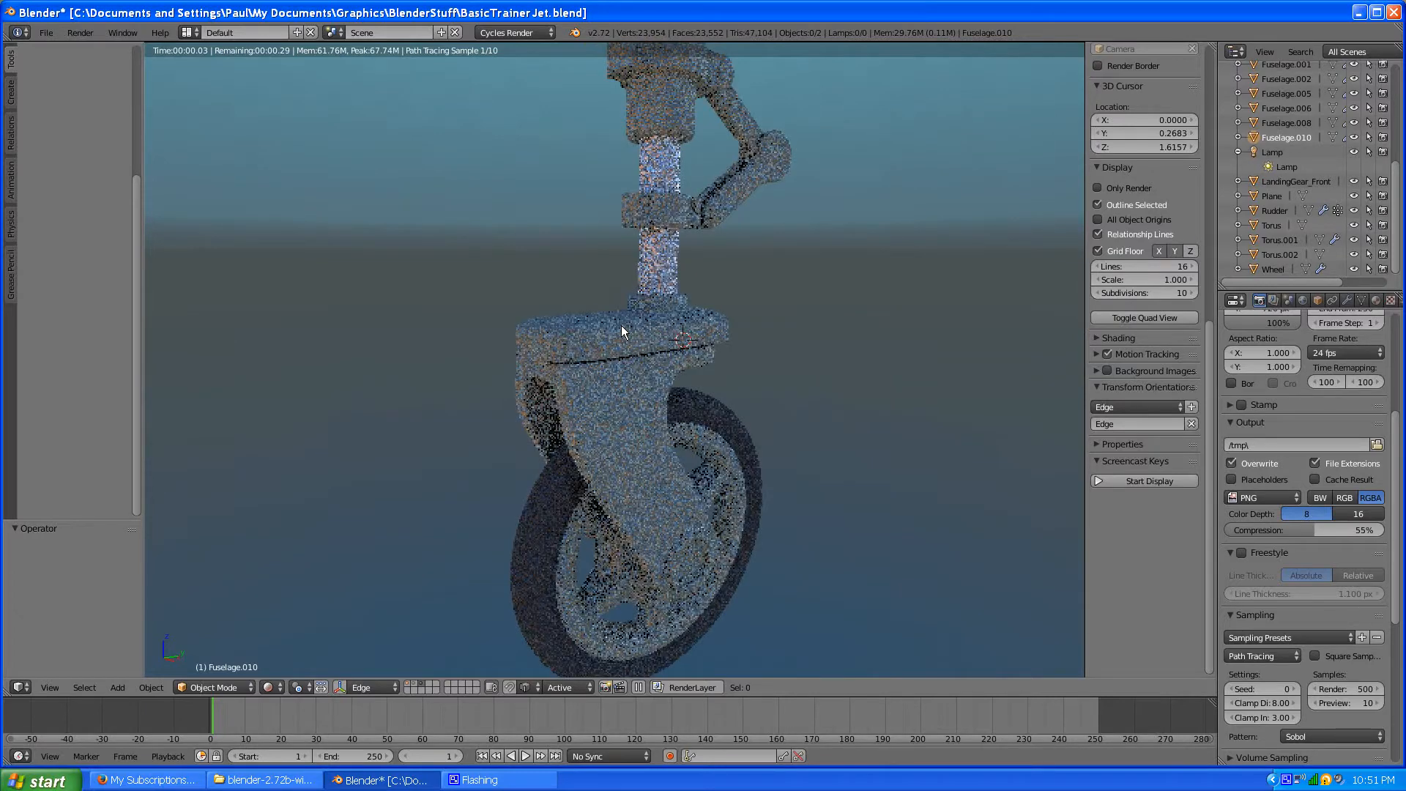
scroll(621, 325, "down", 2)
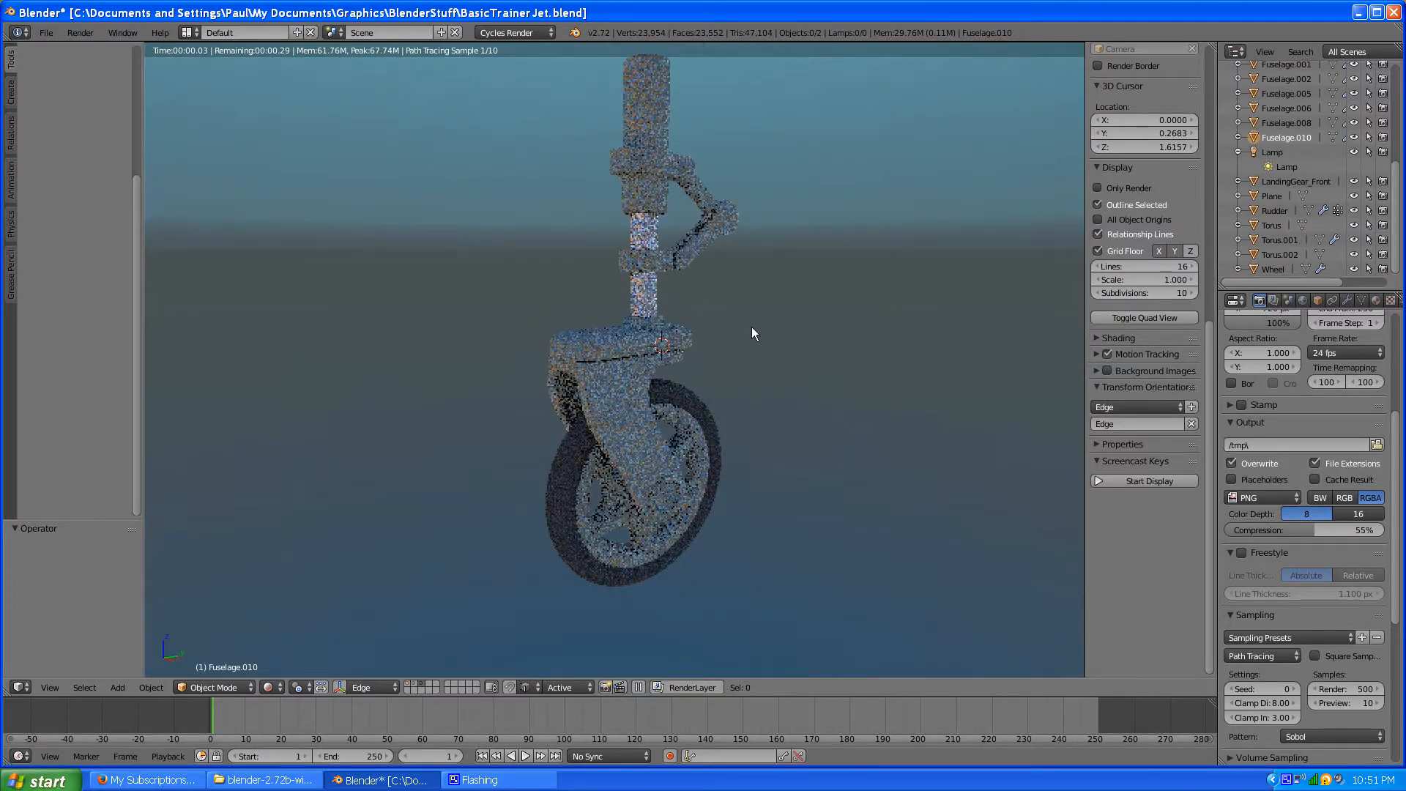
middle_click_drag(752, 334, 671, 292)
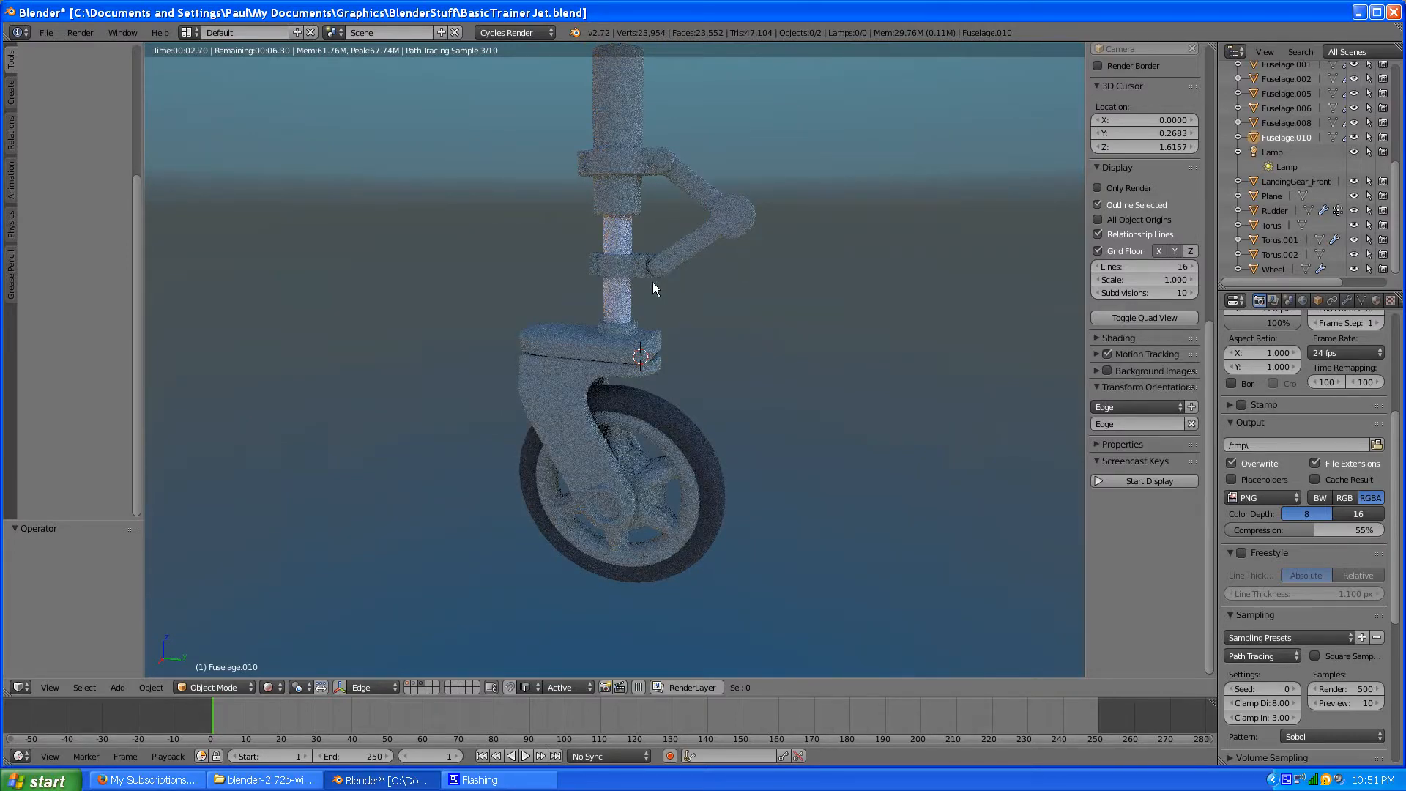
middle_click_drag(654, 286, 643, 258)
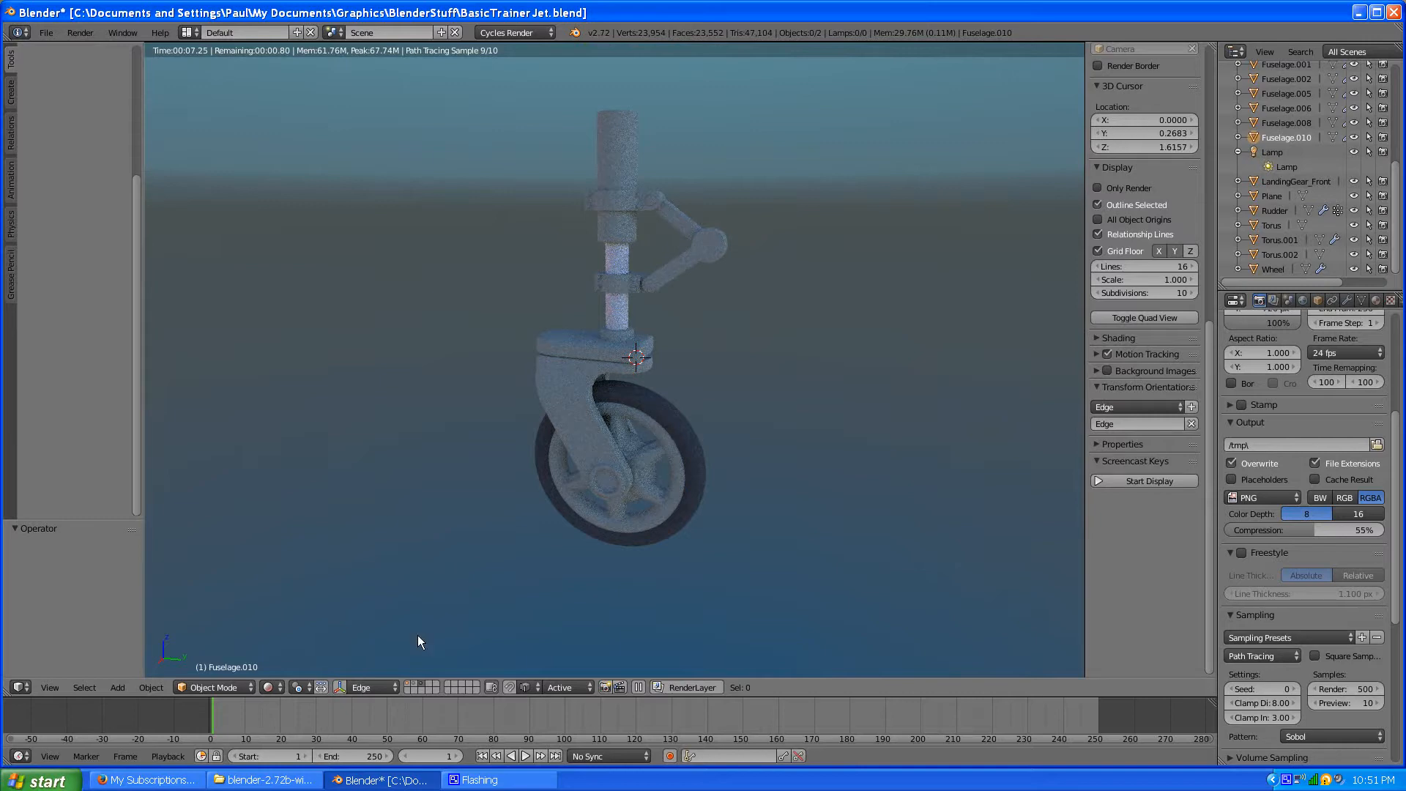
Step: Display only the aircraft body layer again and switch the viewport from Rendered shading to Wireframe
key("KP_Divide")
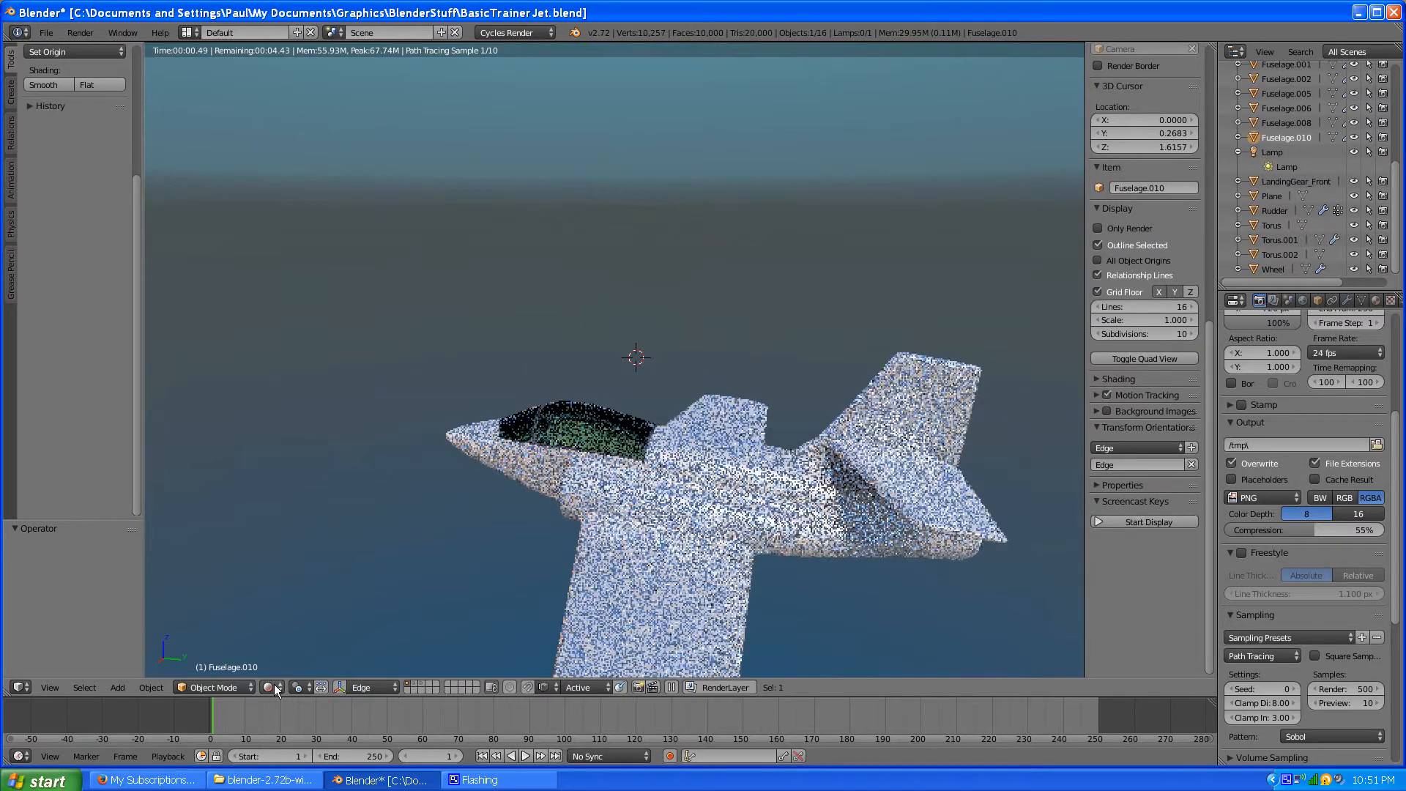
left_click(276, 688)
left_click(294, 636)
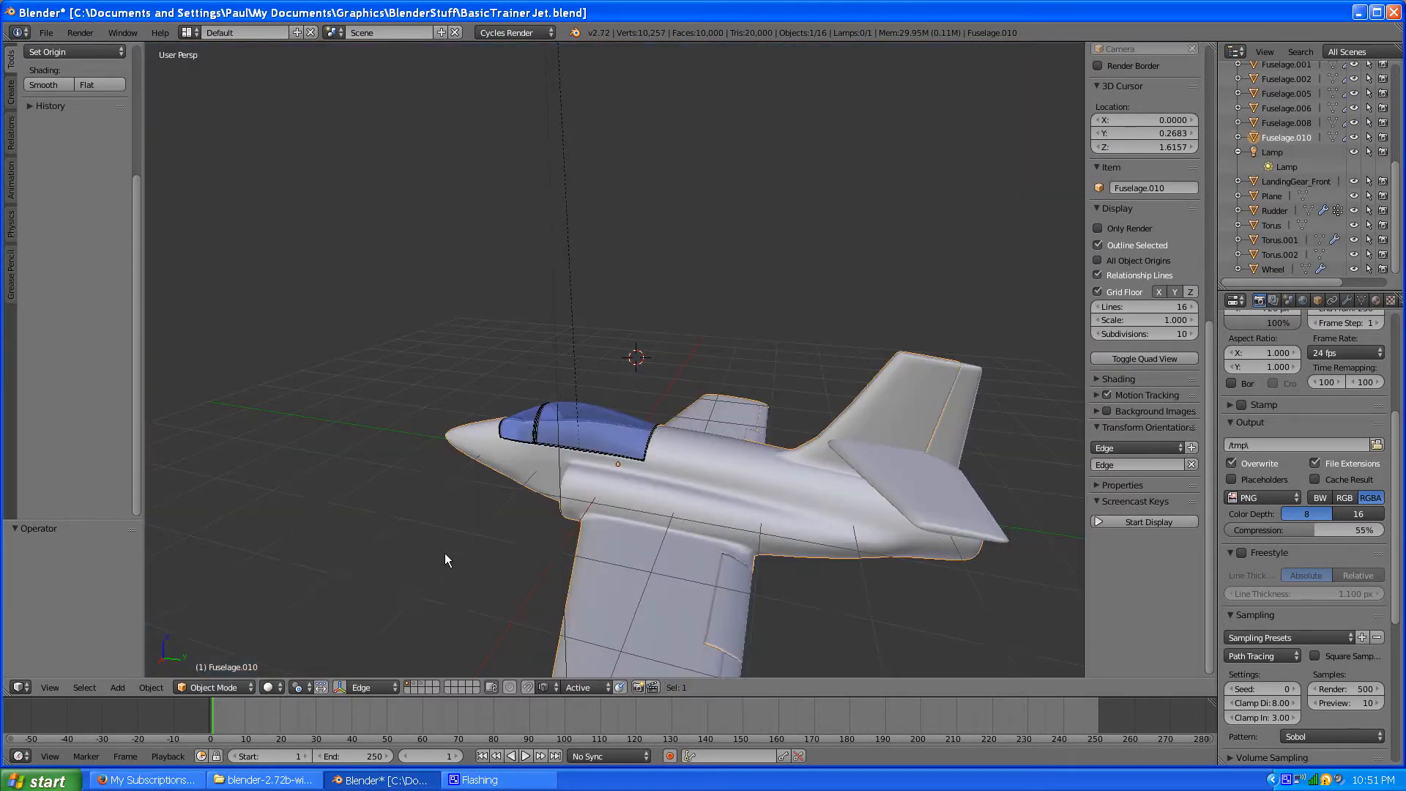
middle_click_drag(445, 555, 516, 536)
key("z")
Step: Examine the fuselage wireframe around the nose, cockpit opening and air intake from several angles
scroll(513, 537, "up", 5)
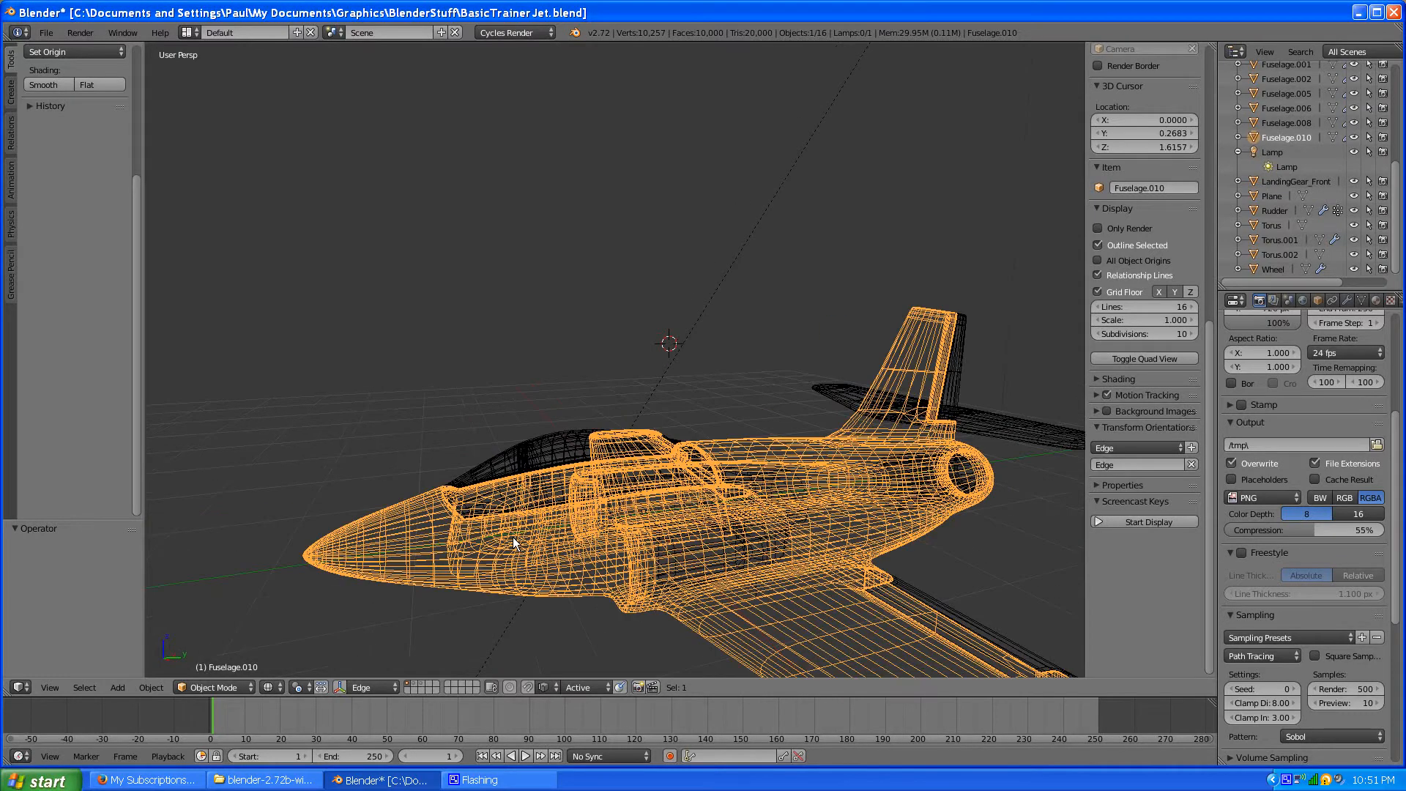
middle_click_drag(488, 500, 480, 504)
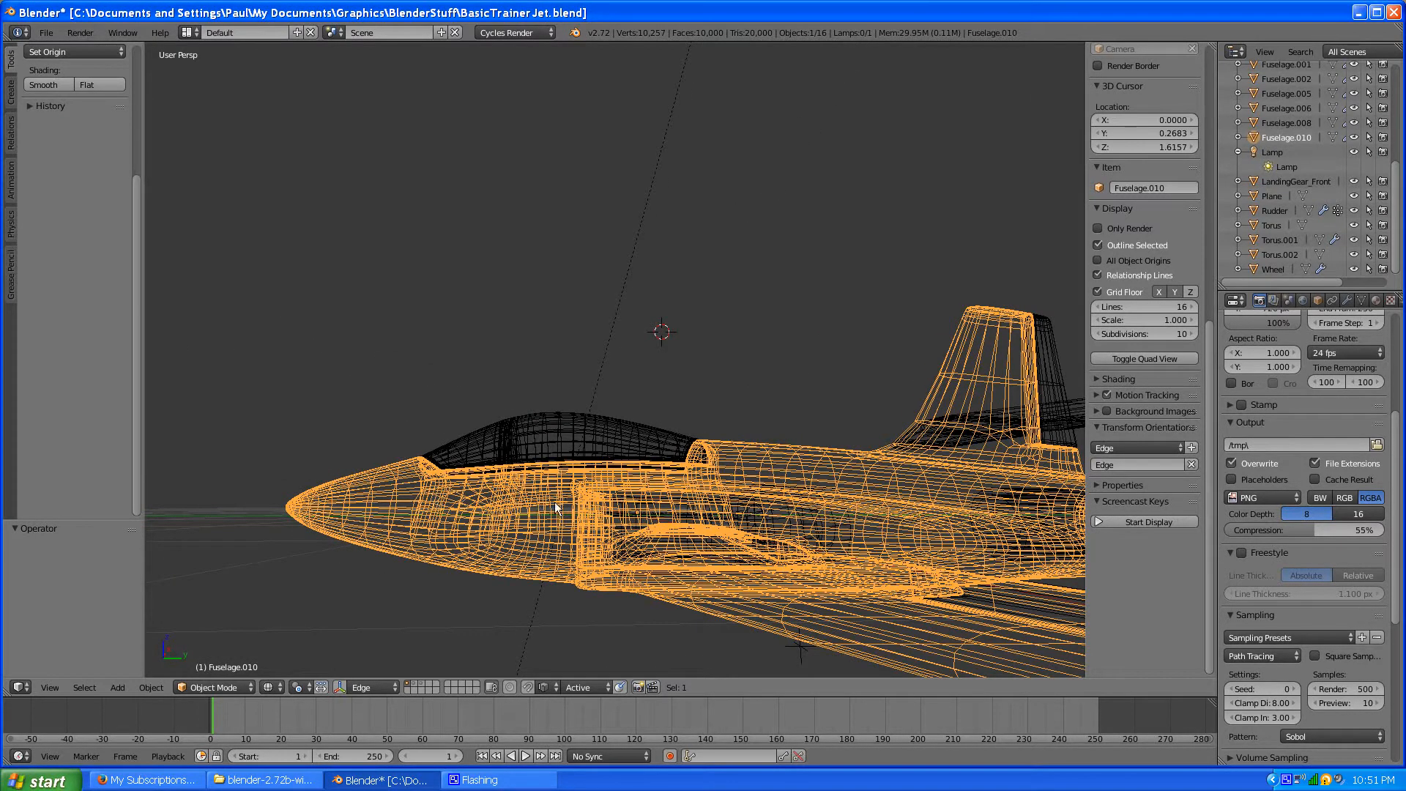
scroll(519, 505, "down", 5)
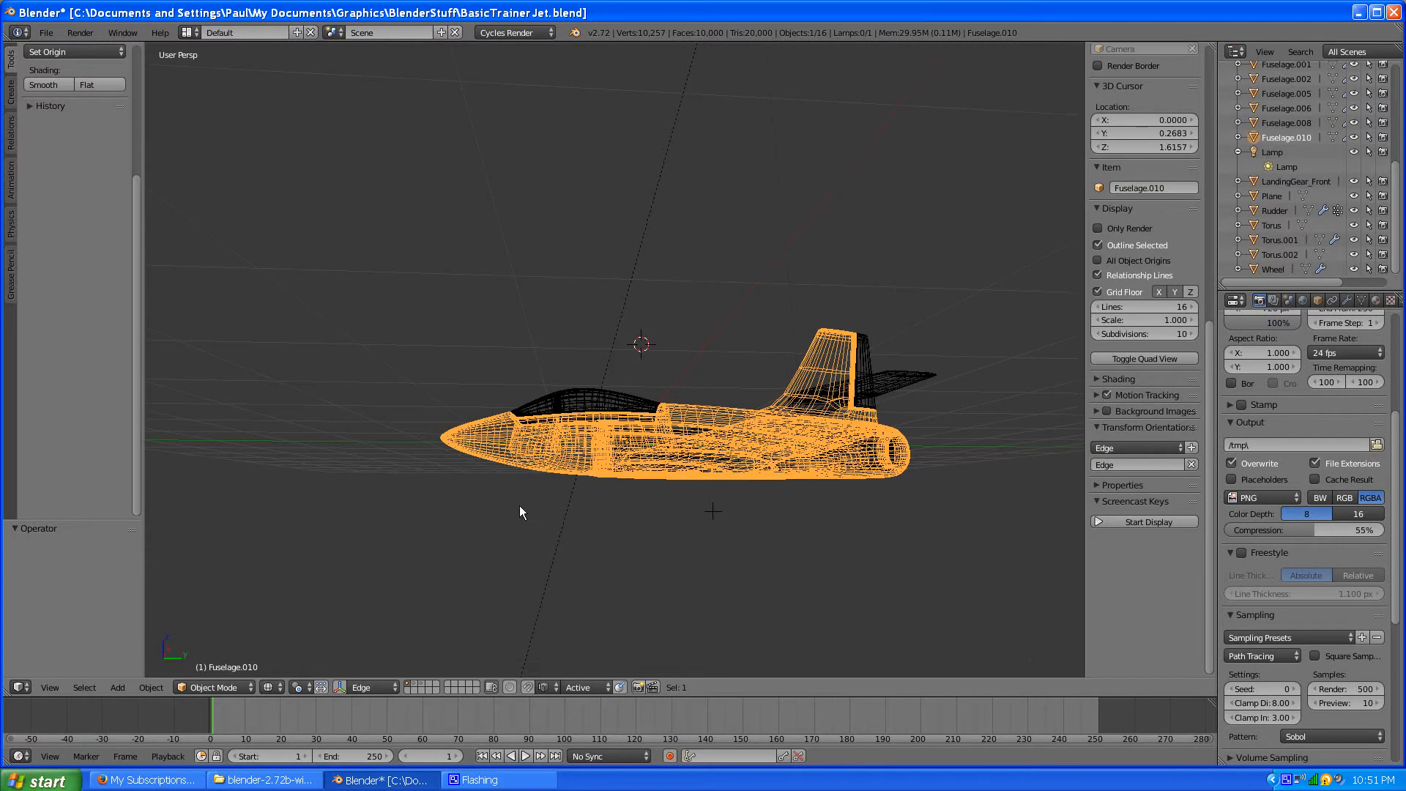
scroll(527, 505, "up", 5)
middle_click_drag(515, 515, 549, 510)
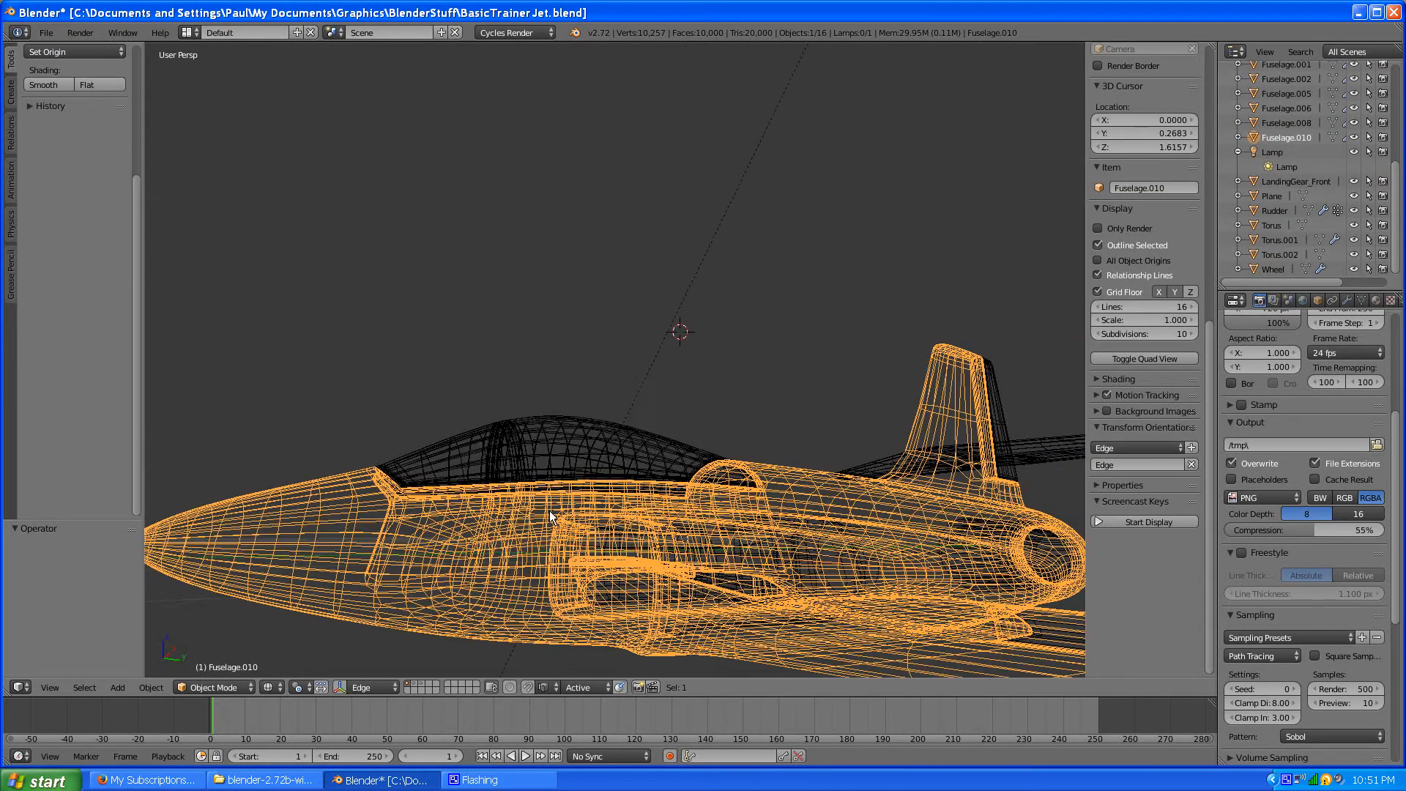
scroll(551, 516, "up", 2)
middle_click_drag(622, 538, 615, 571)
scroll(603, 512, "down", 3)
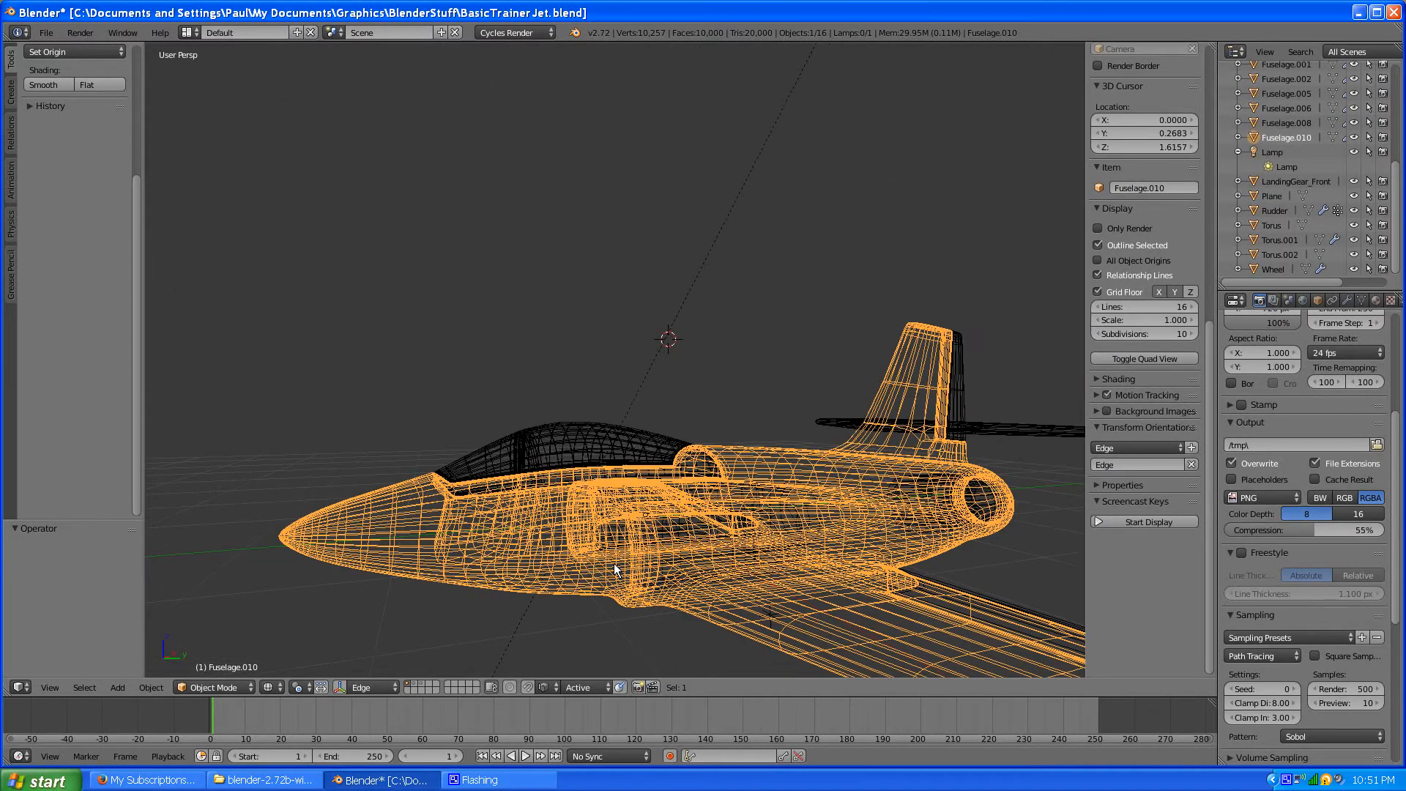
scroll(608, 566, "up", 1)
scroll(601, 549, "up", 2)
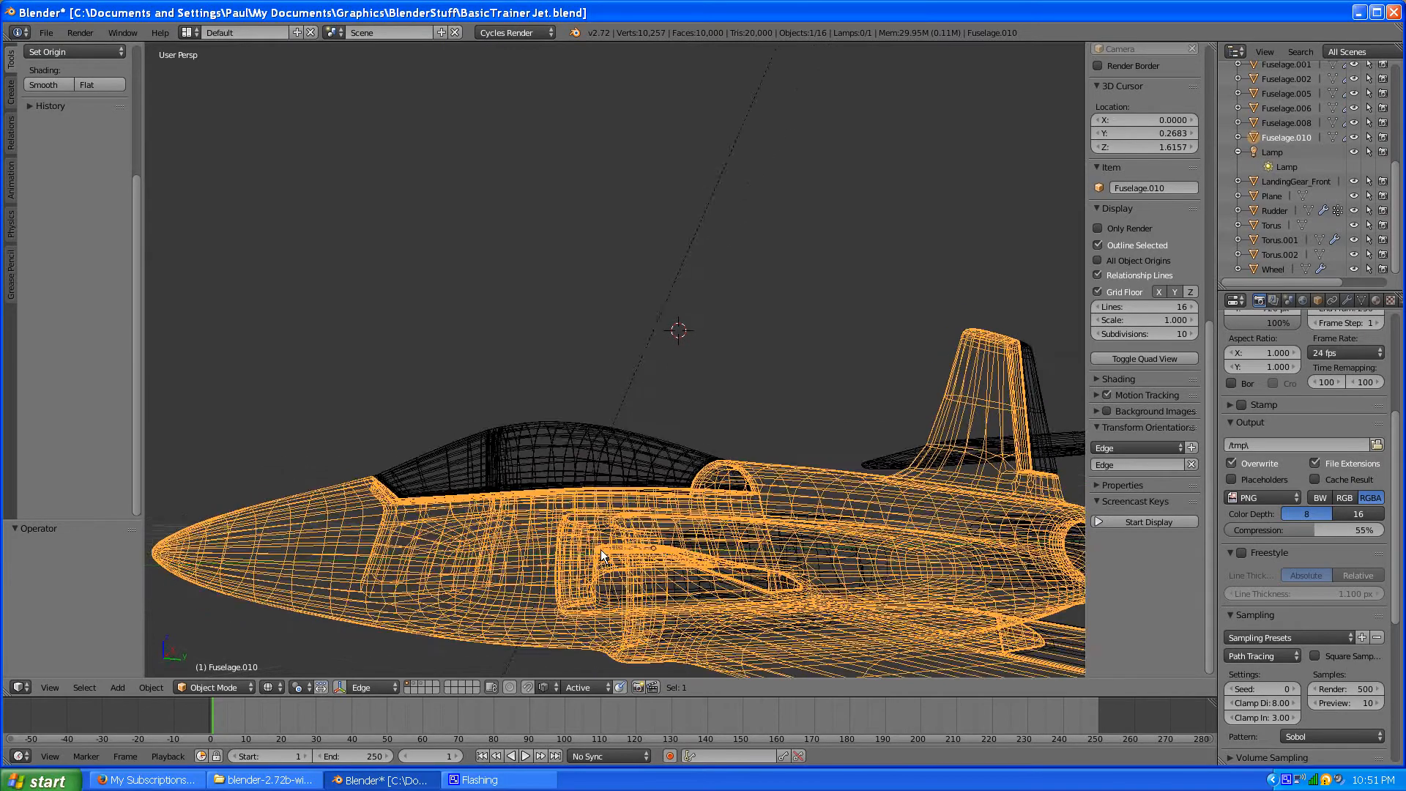
middle_click_drag(431, 542, 520, 528)
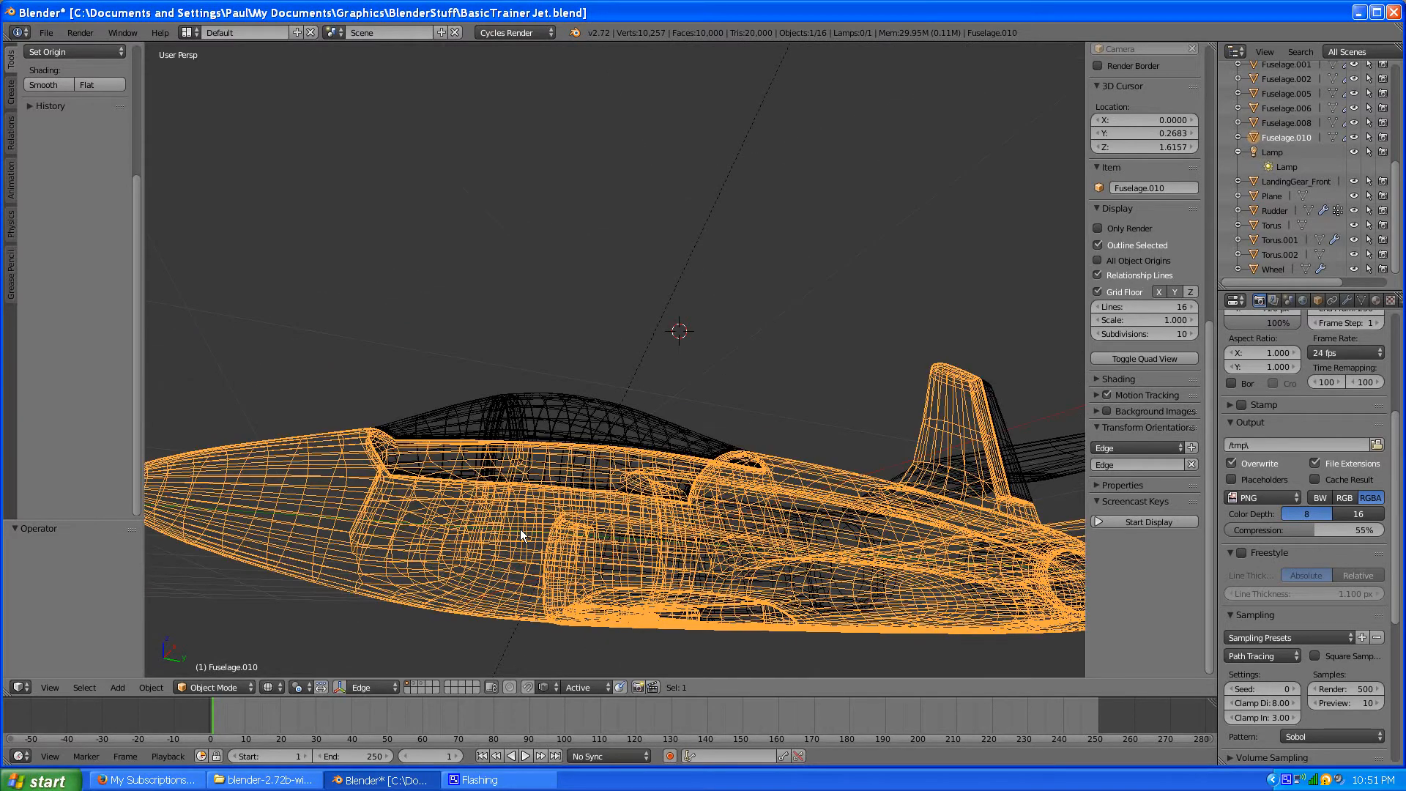
scroll(519, 529, "up", 3)
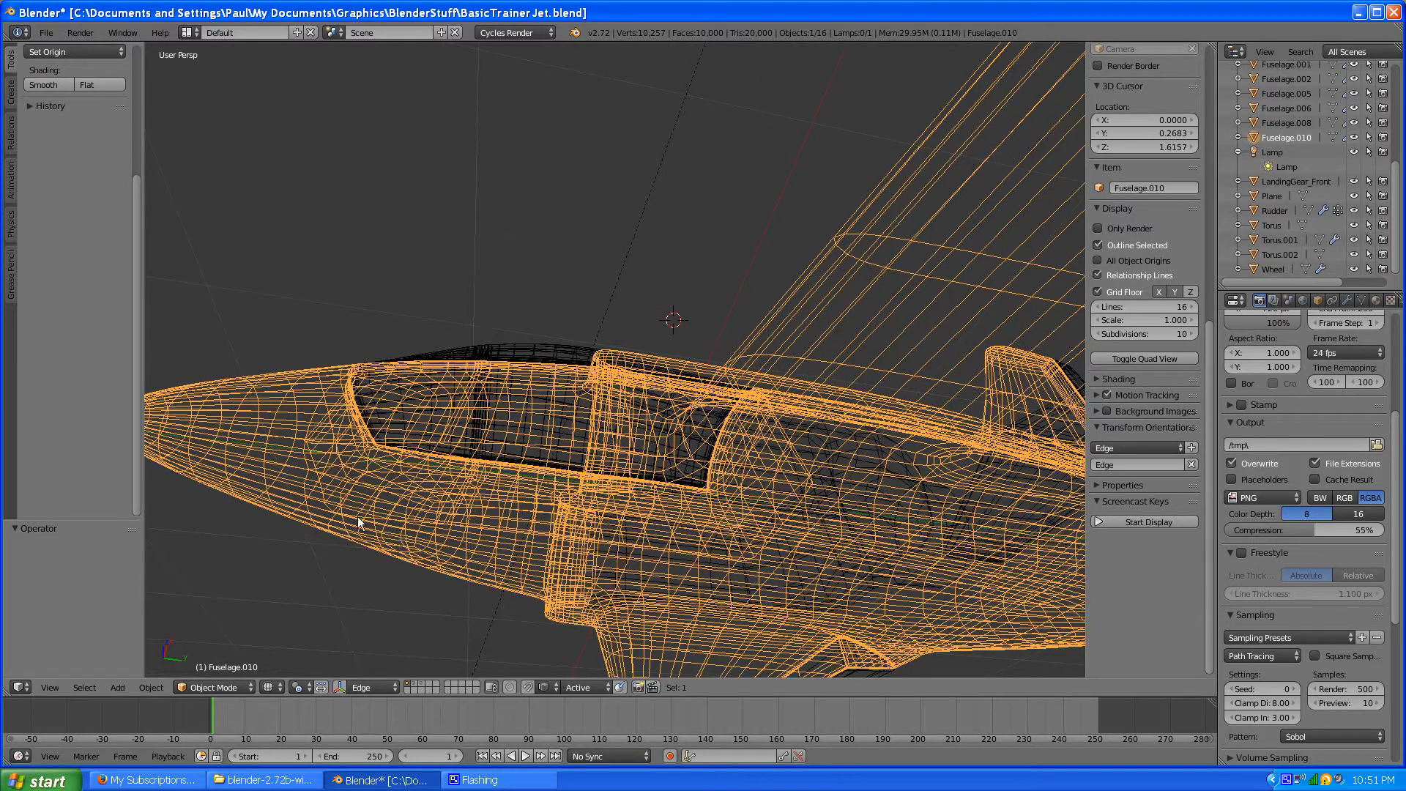
Step: Switch the viewport from Wireframe to Solid shading with the whole jet in view
scroll(644, 544, "down", 2)
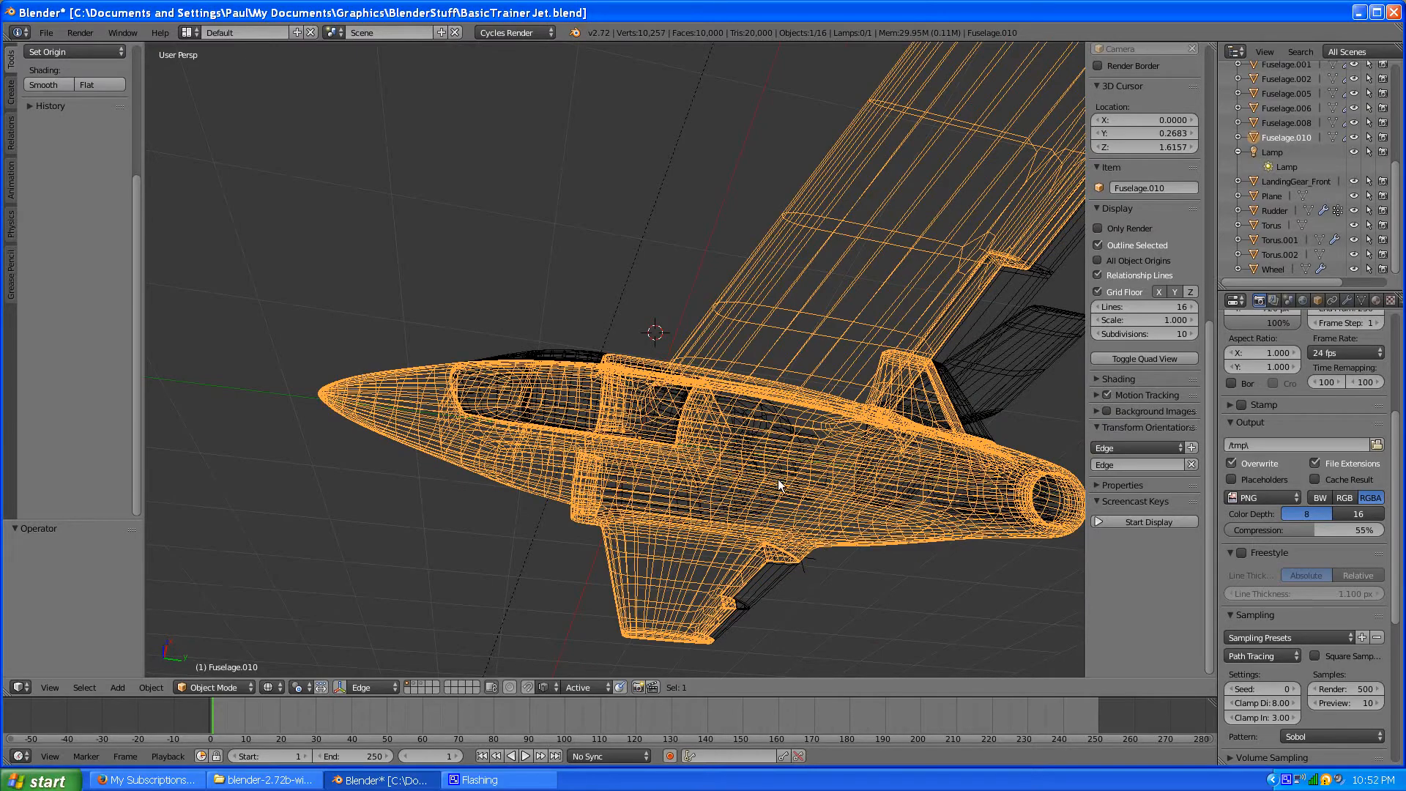
middle_click_drag(900, 457, 835, 566)
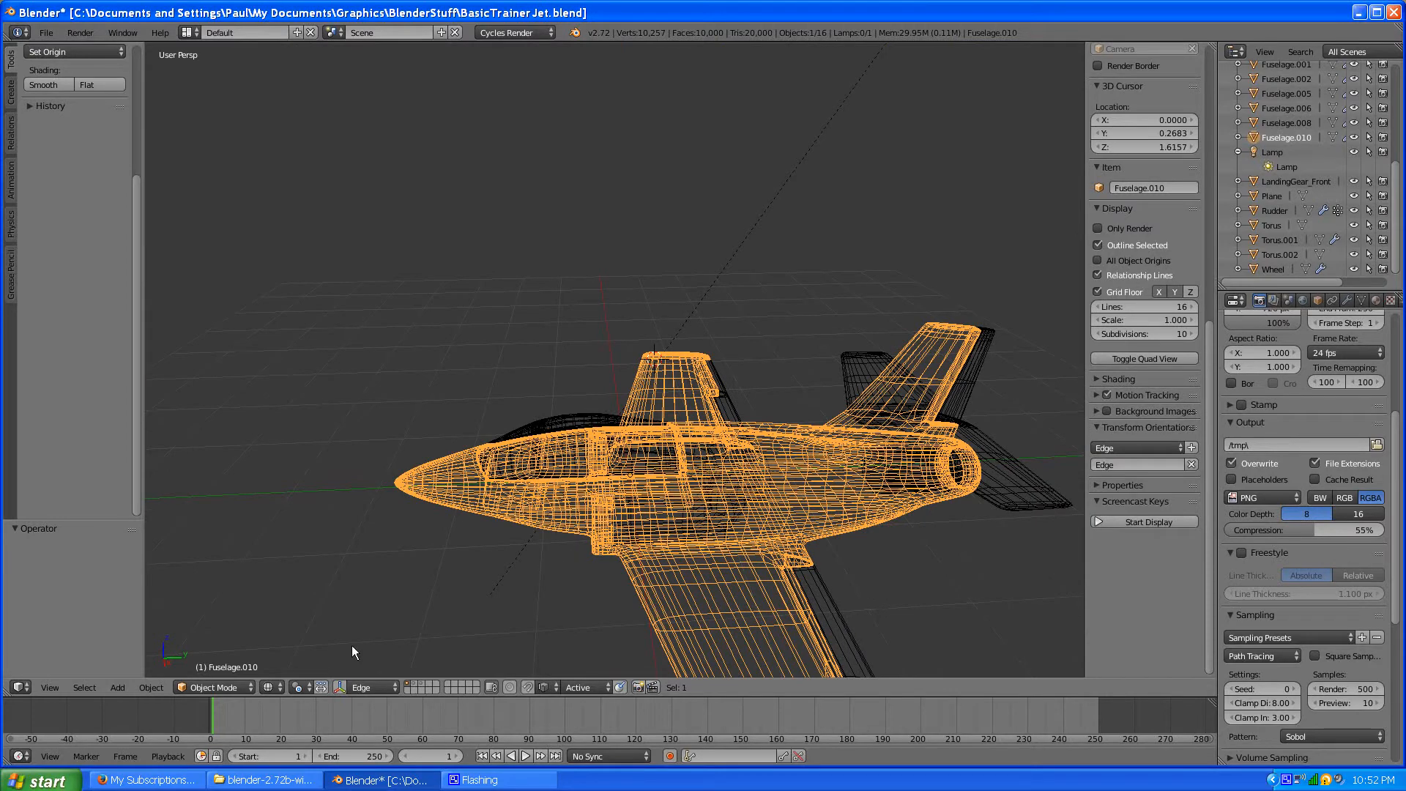
key("z")
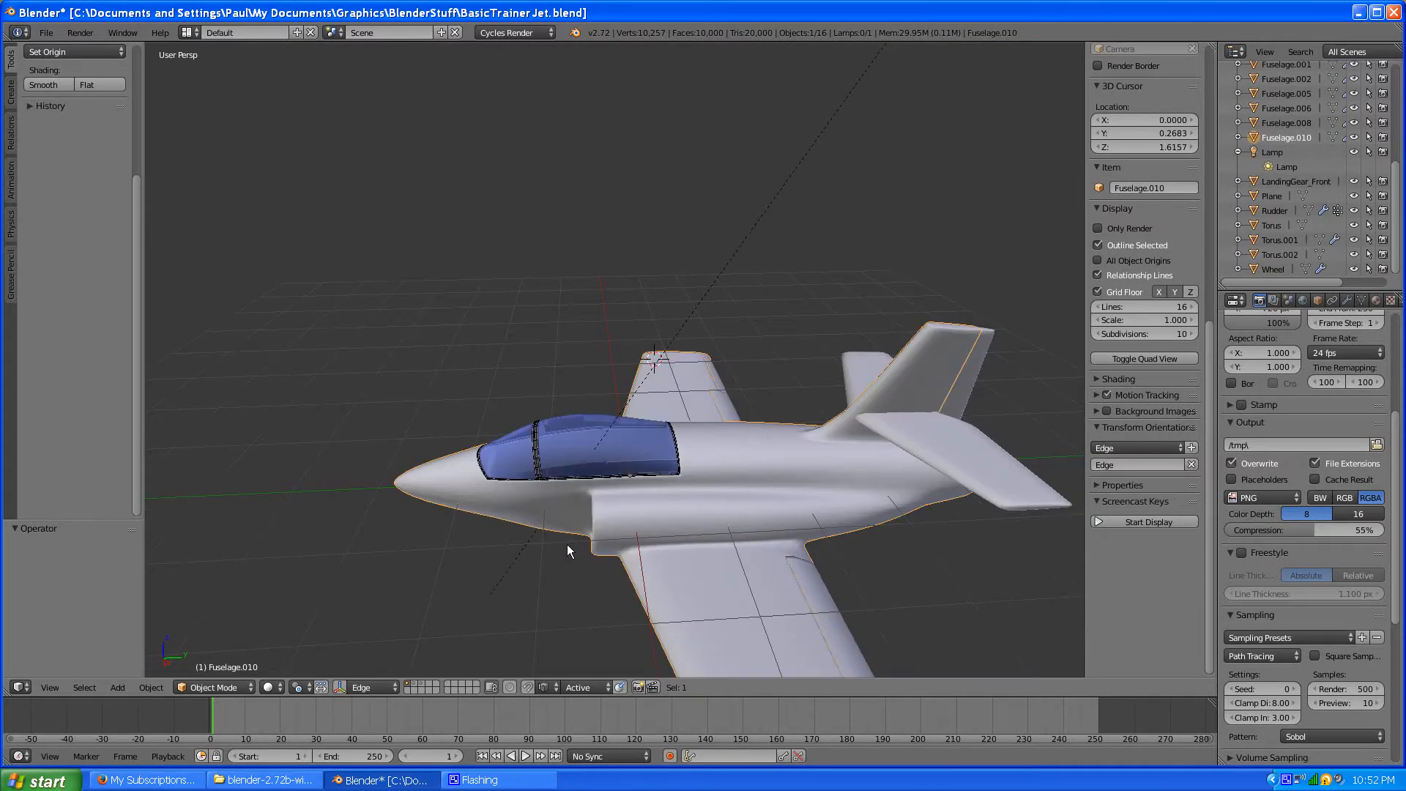
Step: Examine the solid-shaded jet from the side, including its canopy, fuselage, wing and tail surfaces
middle_click_drag(566, 544, 627, 508)
middle_click_drag(736, 534, 644, 552)
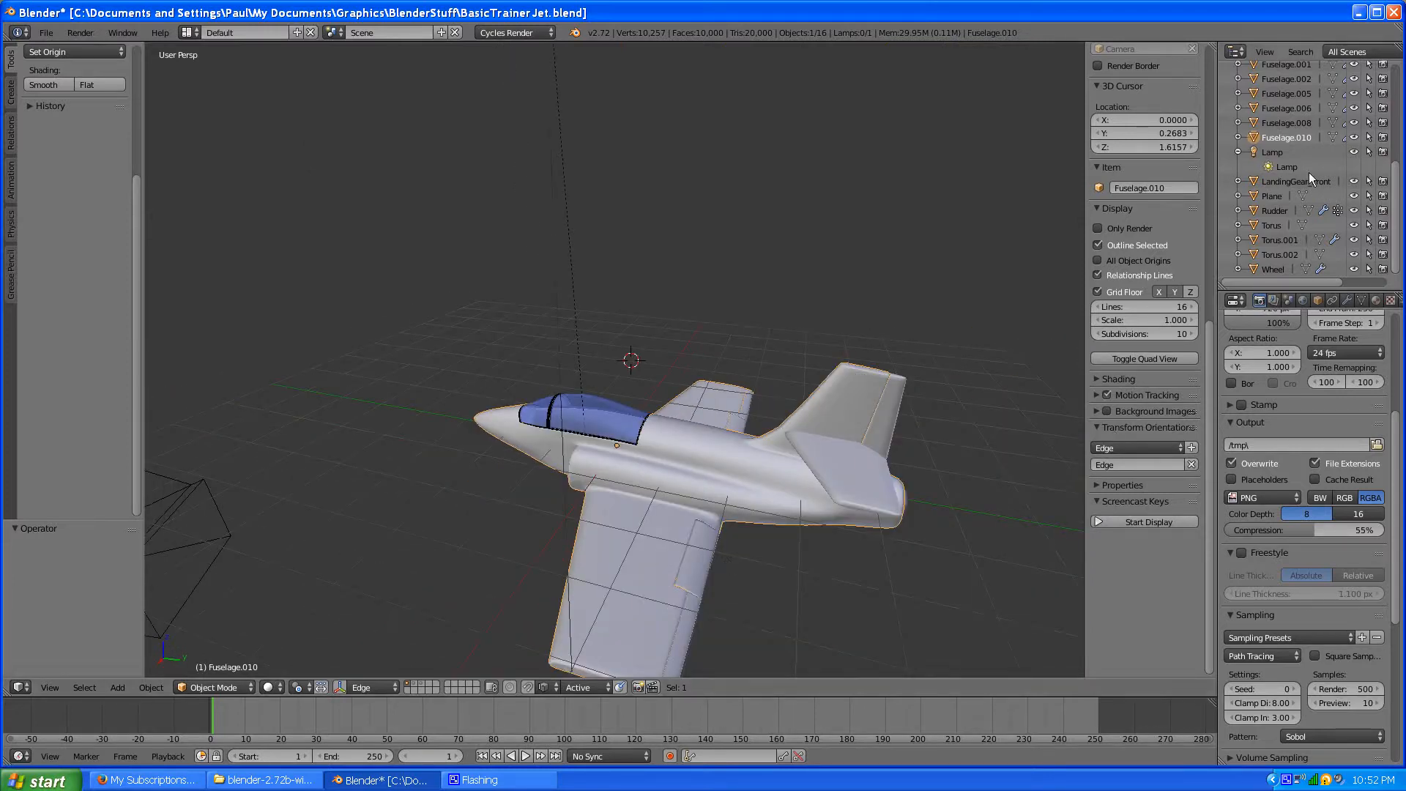
scroll(1310, 162, "up", 3)
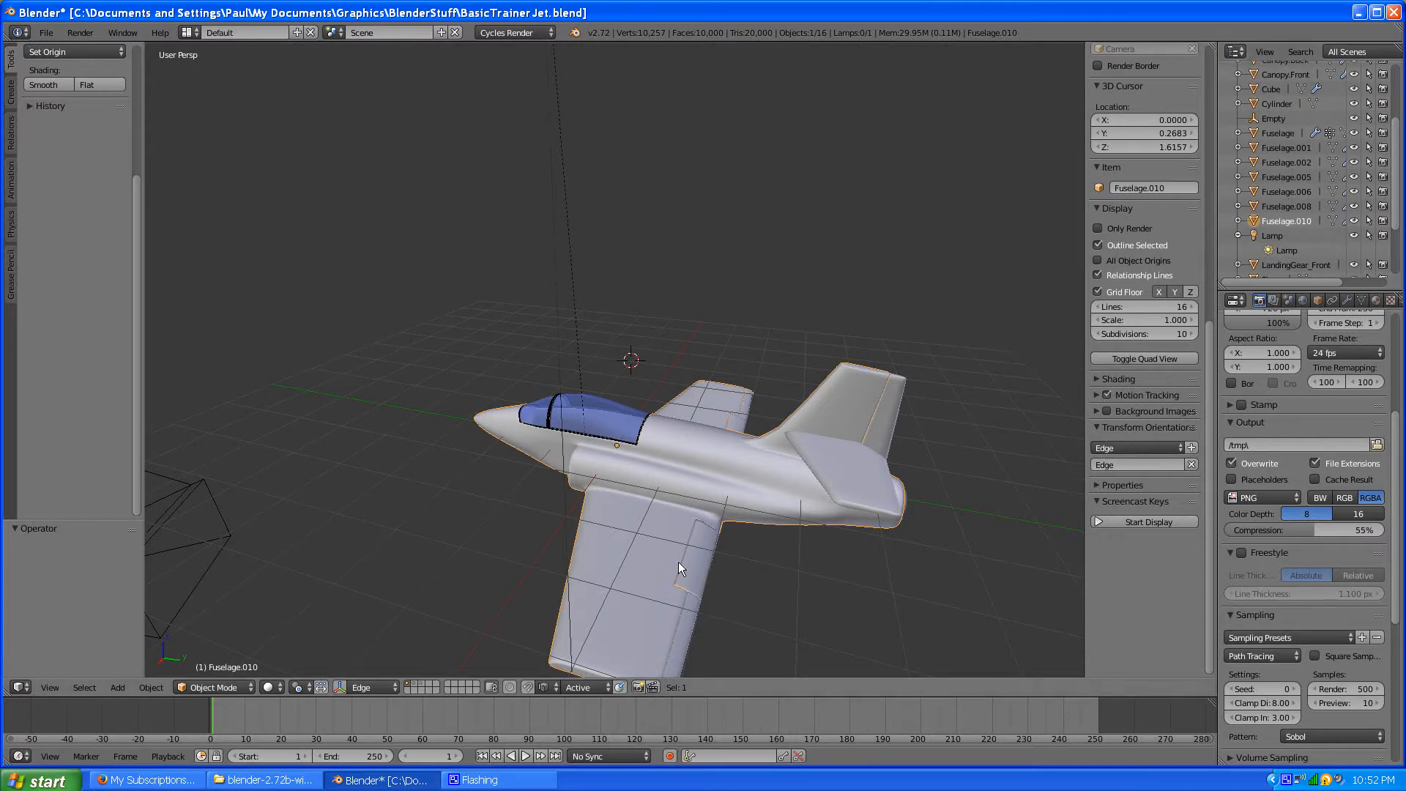
scroll(678, 562, "up", 2)
middle_click_drag(748, 528, 717, 470)
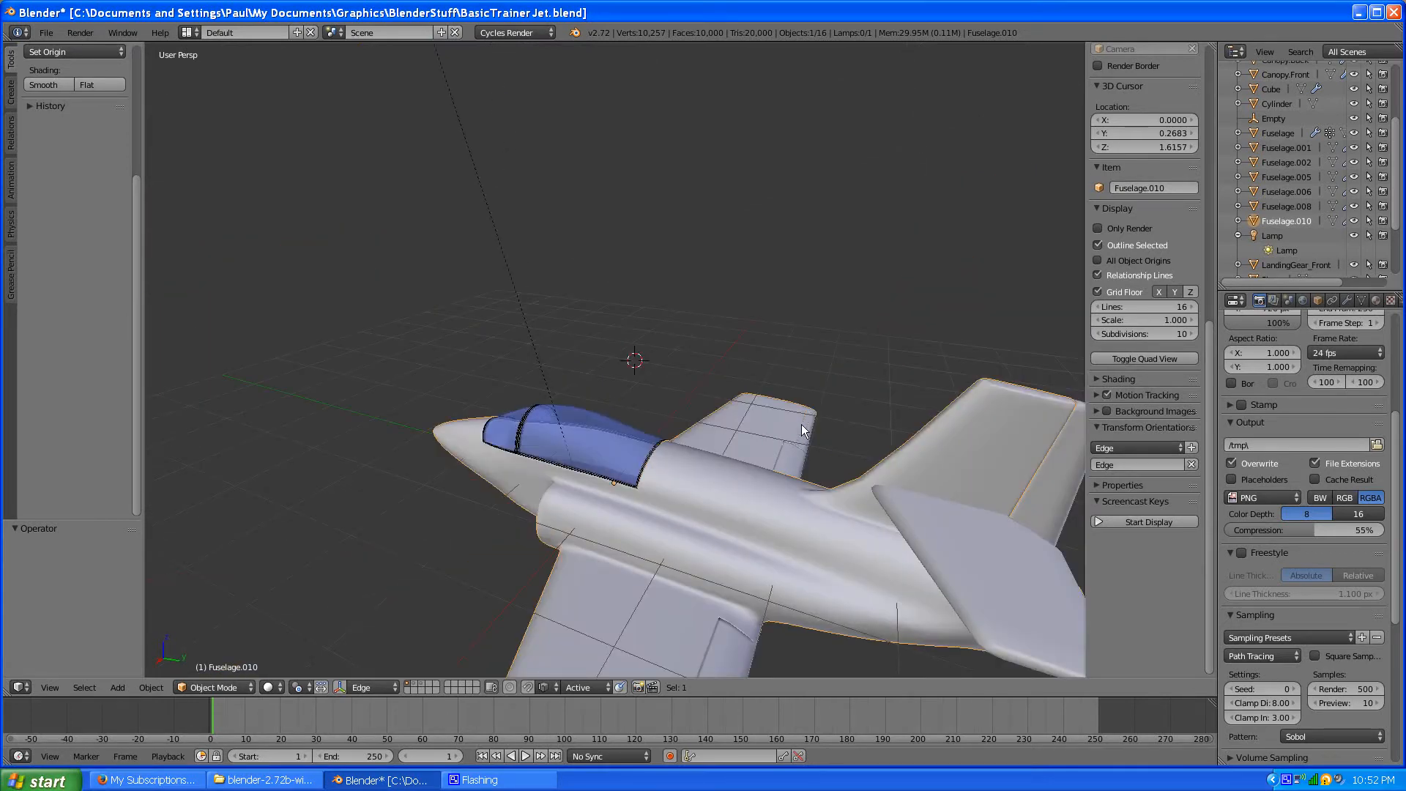
scroll(947, 436, "down", 3)
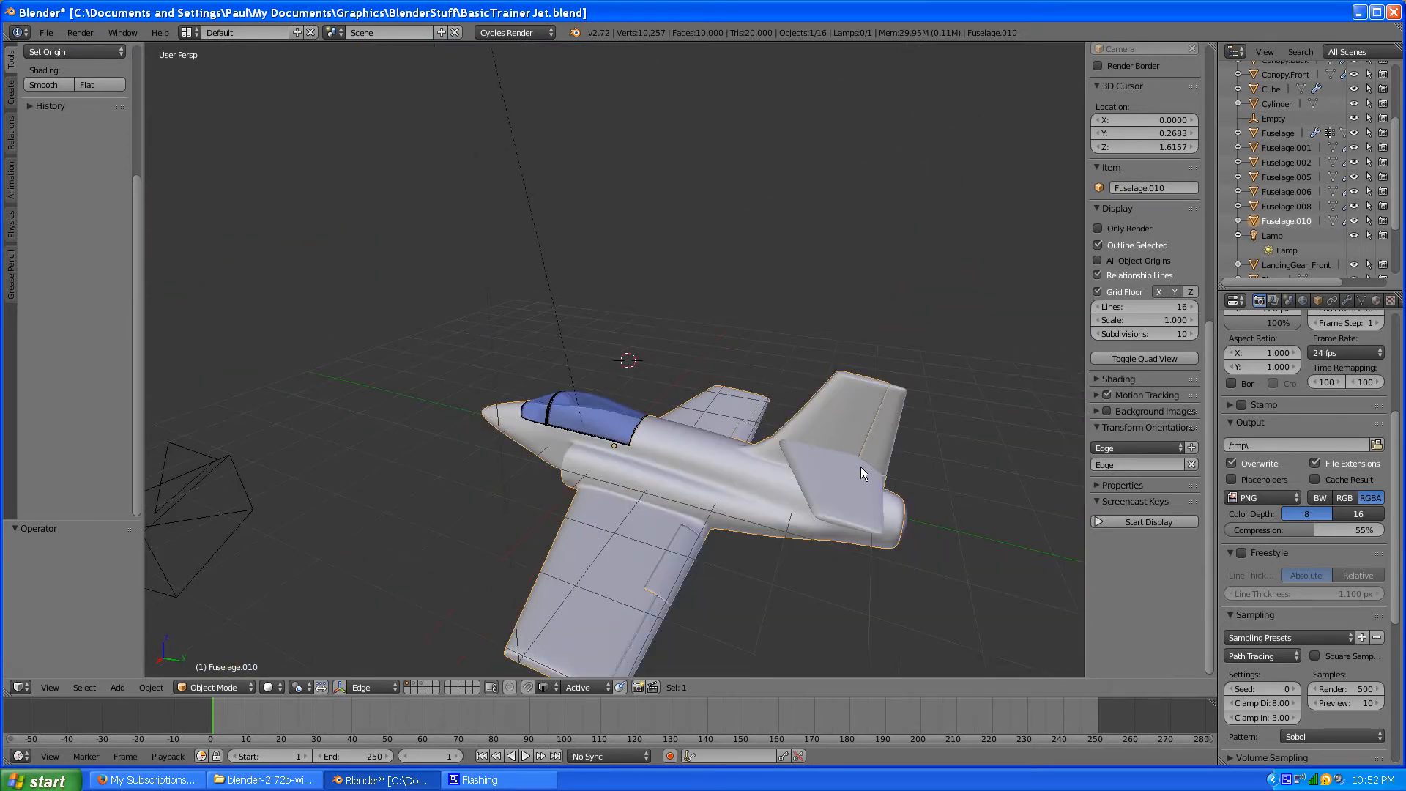
mouse_move(860, 466)
middle_mouse_down()
mouse_move(796, 456)
mouse_move(880, 465)
middle_mouse_up()
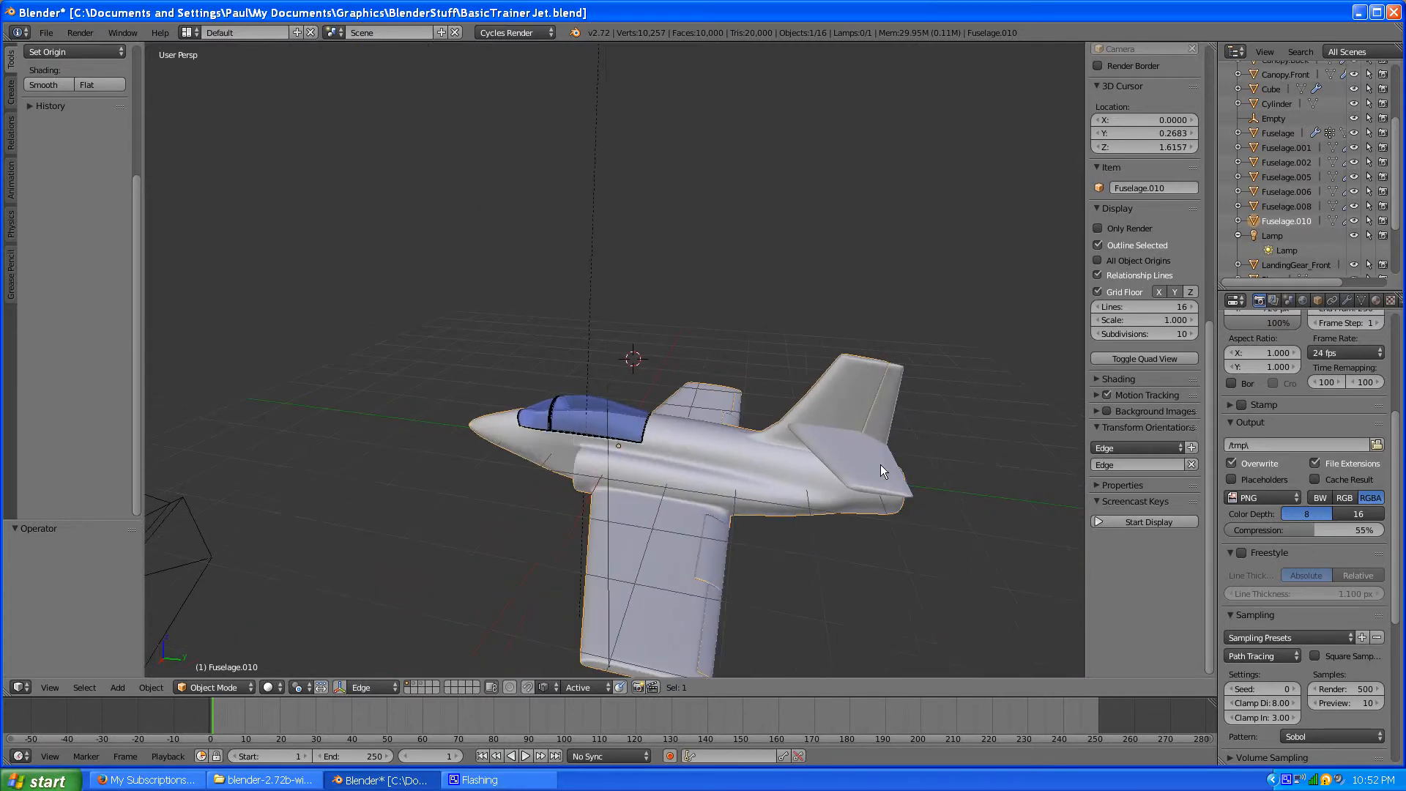
scroll(742, 498, "up", 2)
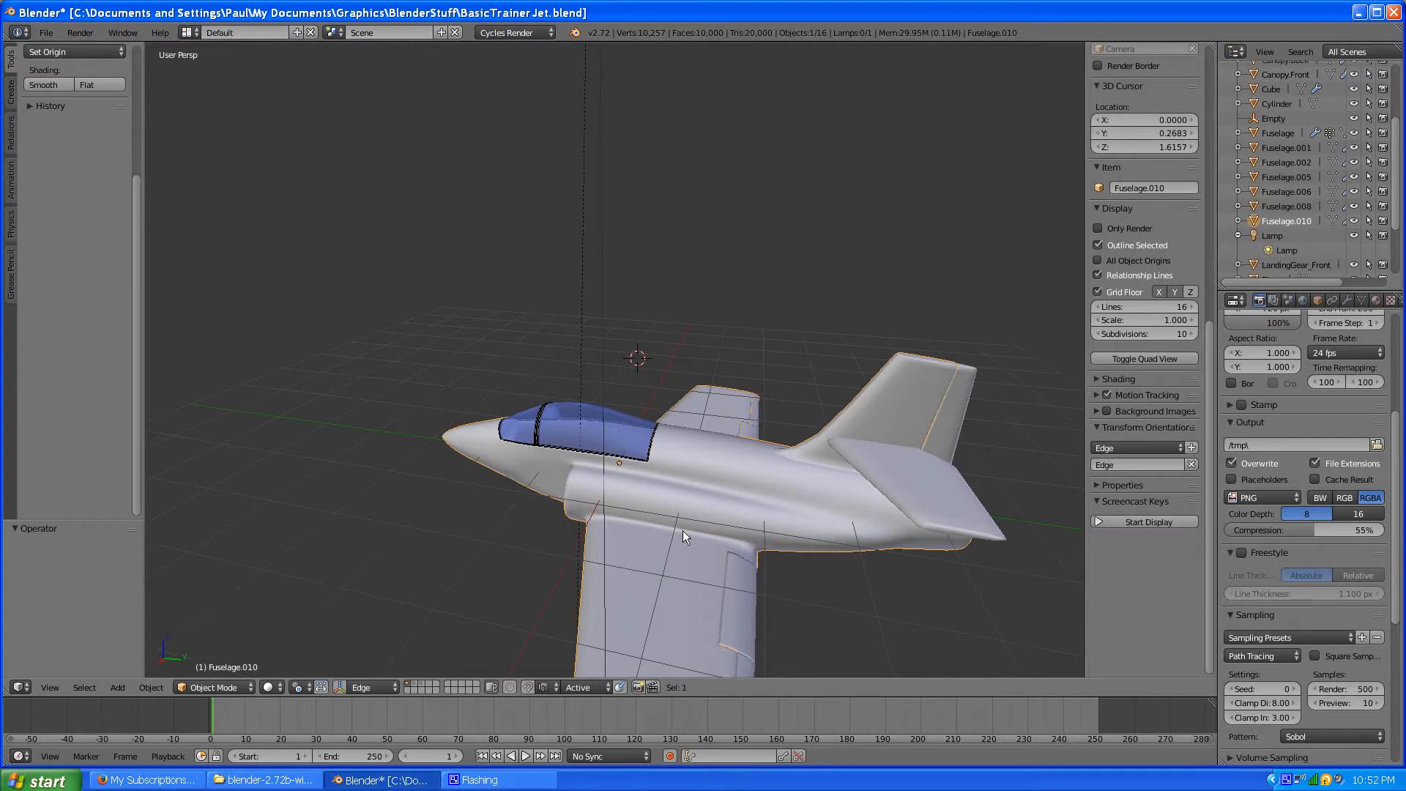
mouse_move(780, 541)
middle_mouse_down()
mouse_move(753, 483)
mouse_move(791, 556)
middle_mouse_up()
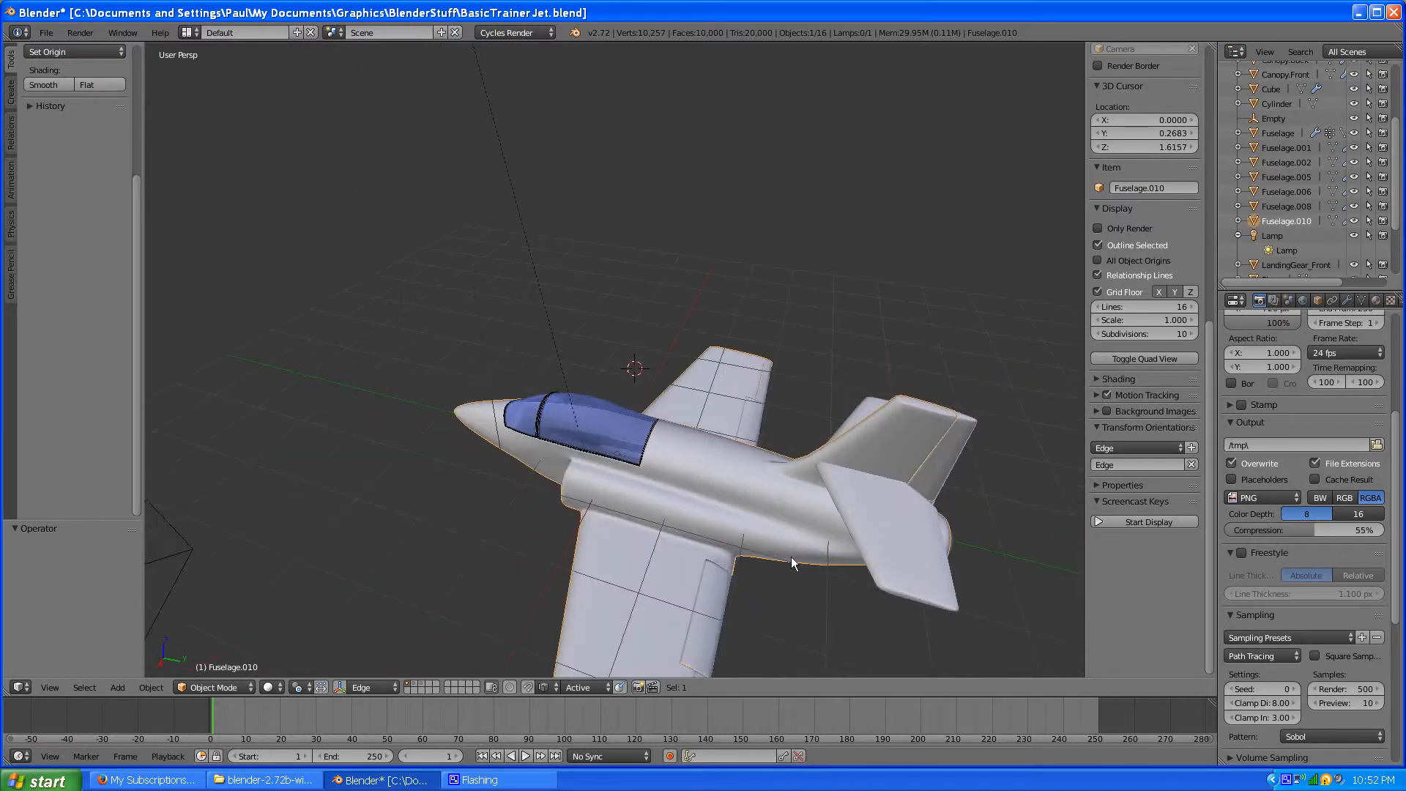
scroll(791, 557, "up", 2)
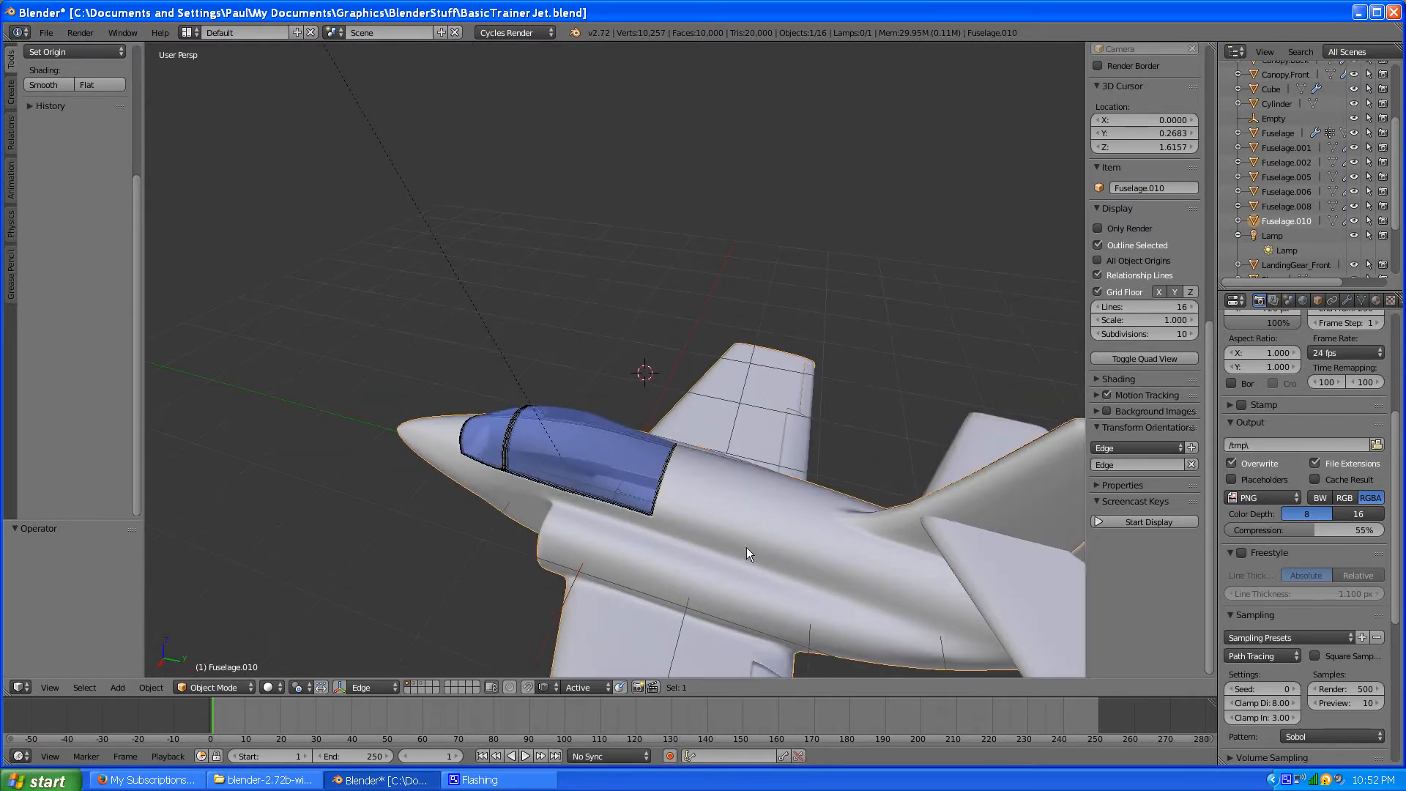
middle_click_drag(722, 550, 671, 511)
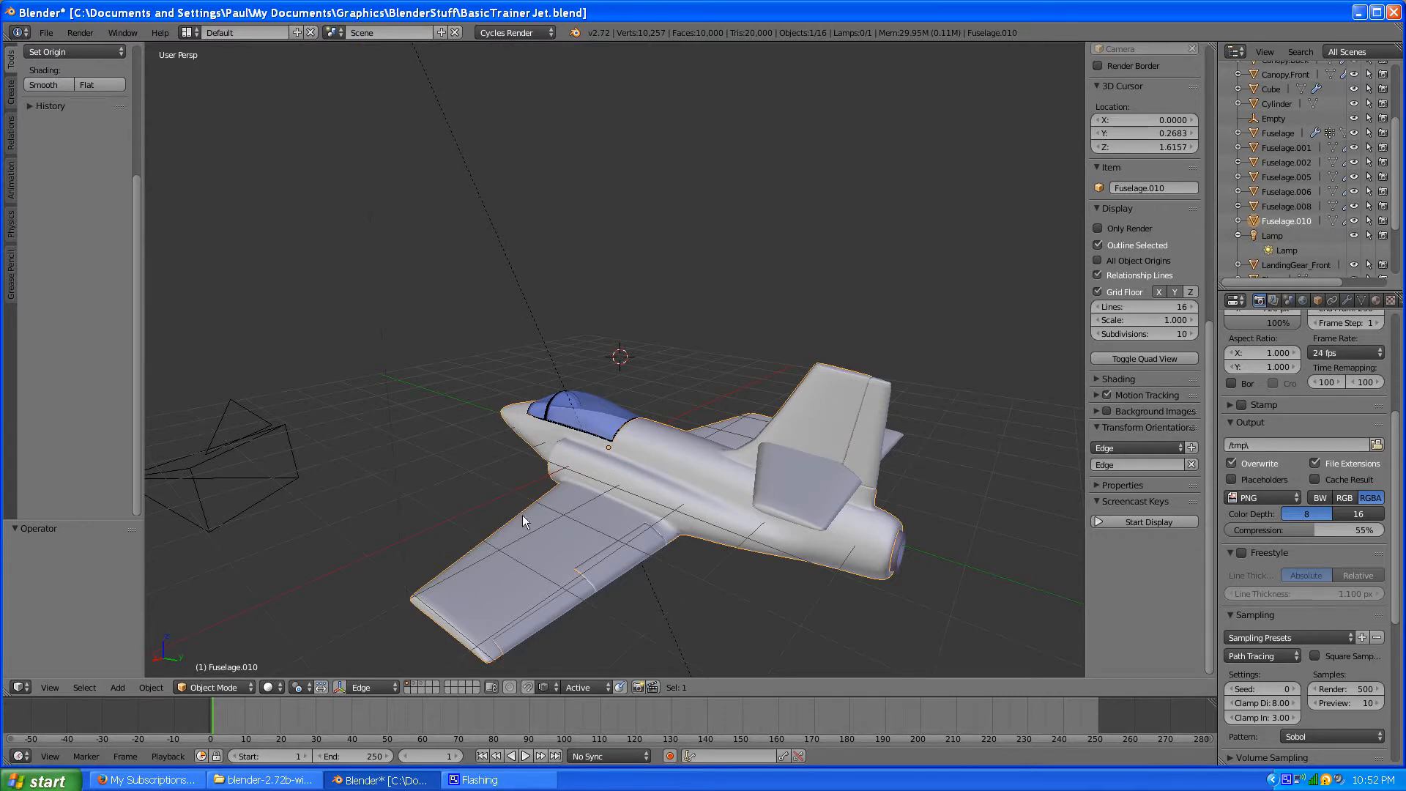
Step: Examine the jet's nose, air intake, wings and underside from the front, rear and below
middle_click_drag(512, 533, 697, 523)
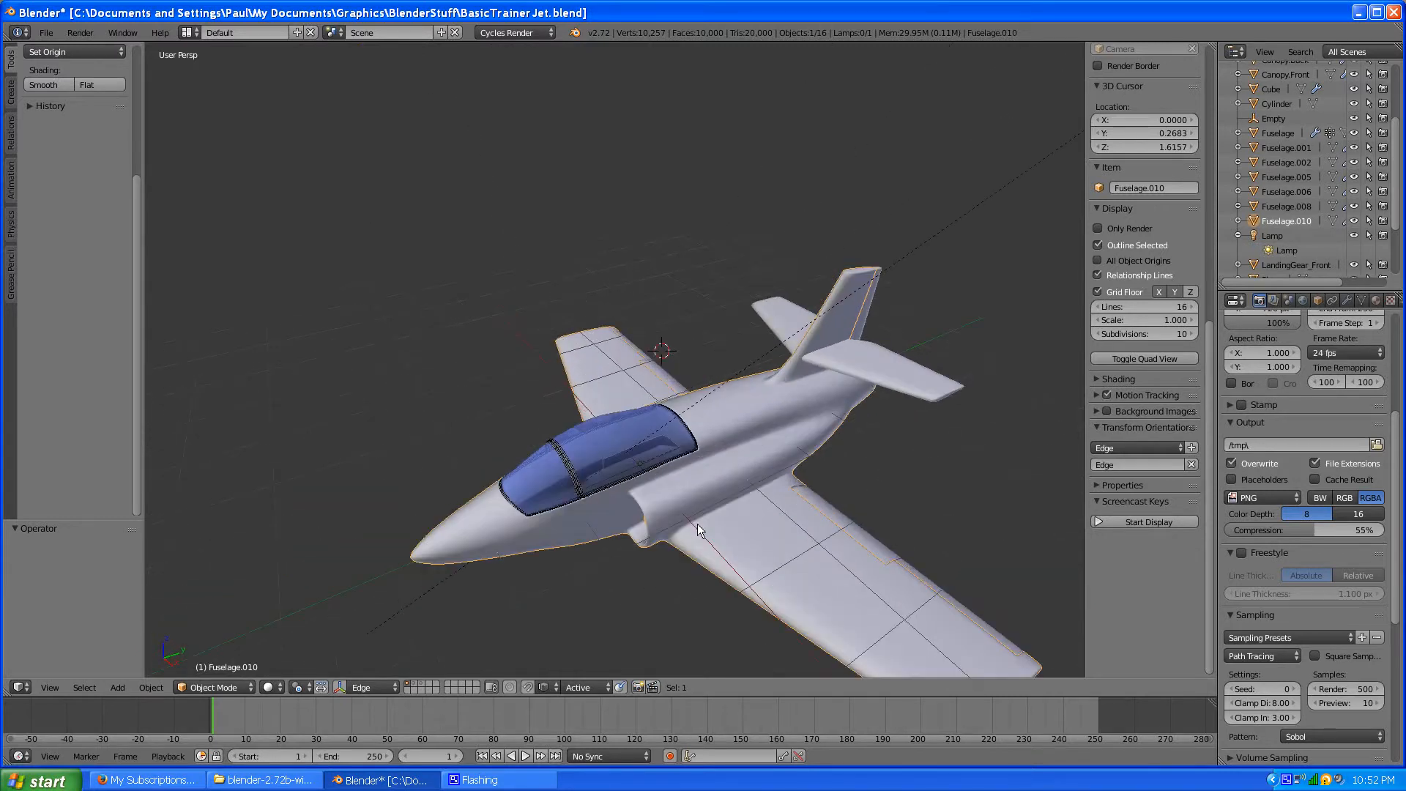
scroll(697, 524, "up", 2)
middle_click_drag(831, 552, 872, 521)
middle_click_drag(872, 521, 774, 433)
middle_click_drag(809, 504, 634, 432)
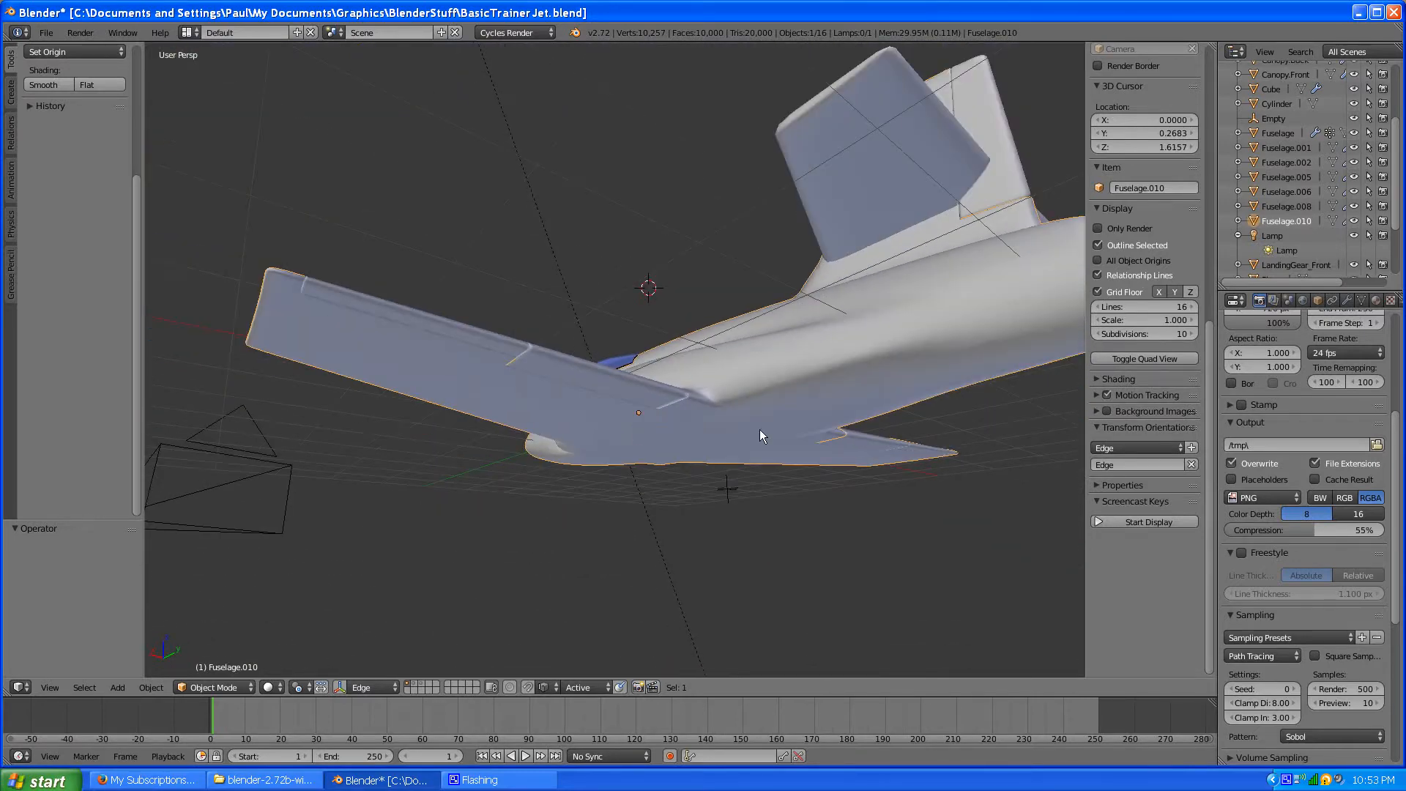
middle_click_drag(759, 429, 692, 526)
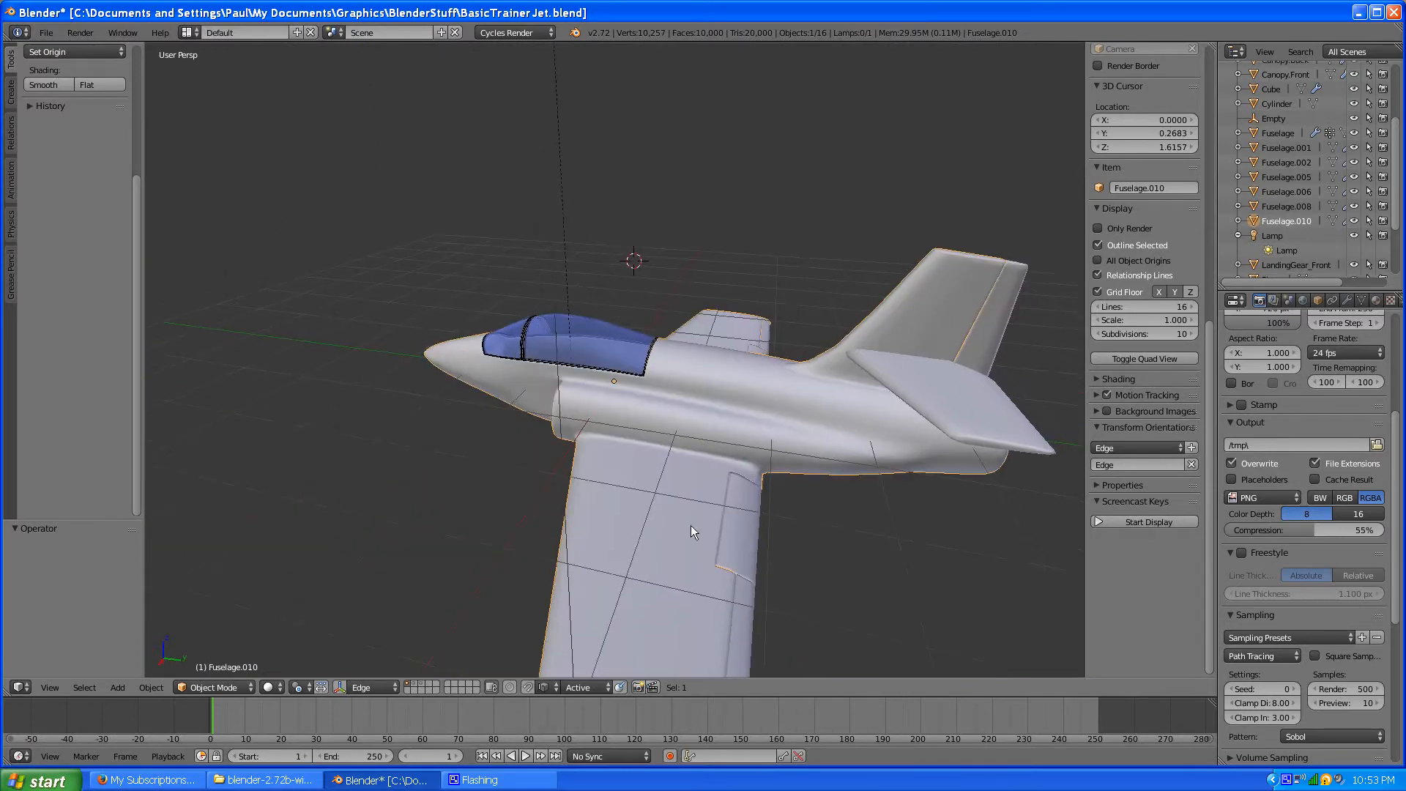
mouse_move(628, 442)
middle_mouse_down()
mouse_move(702, 386)
mouse_move(633, 467)
middle_mouse_up()
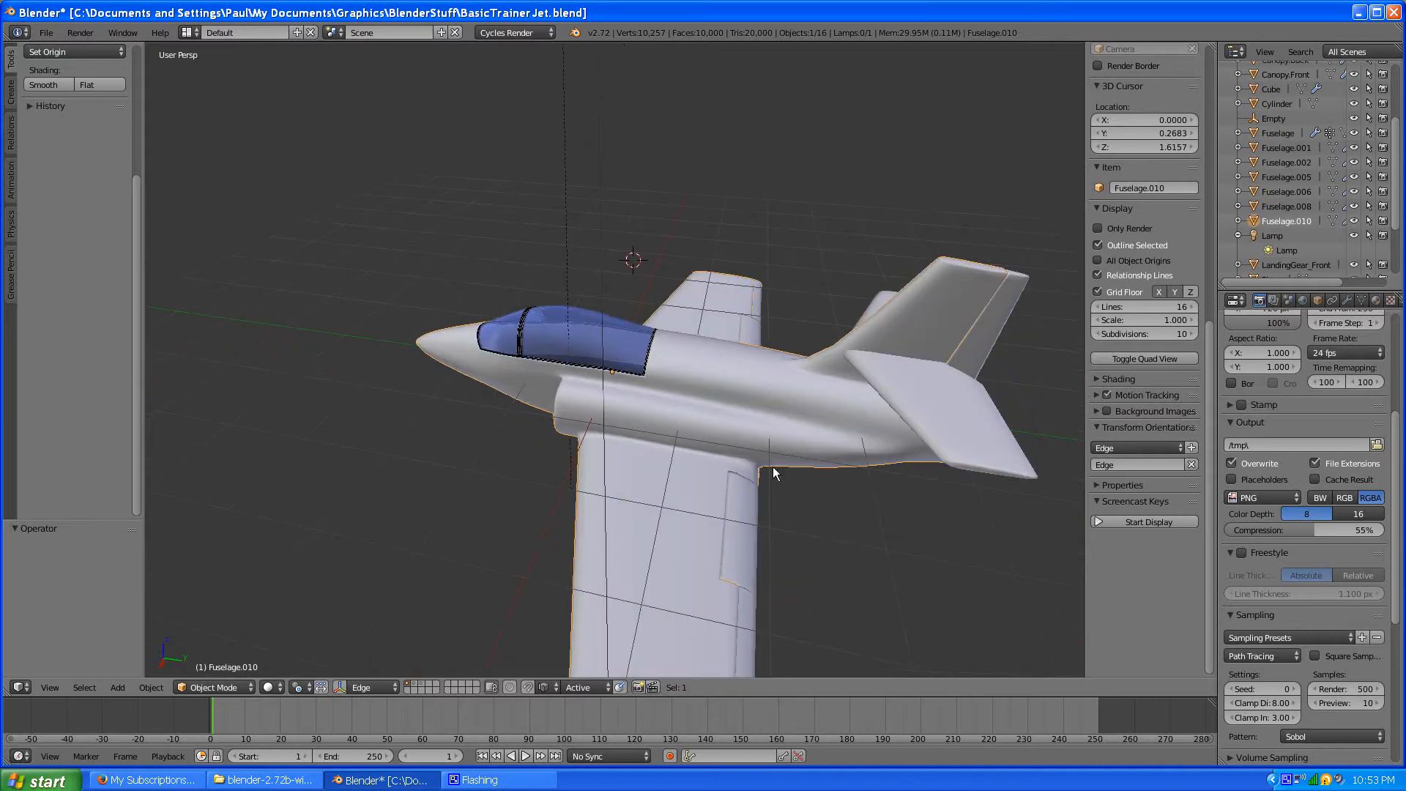
middle_click_drag(719, 493, 768, 376)
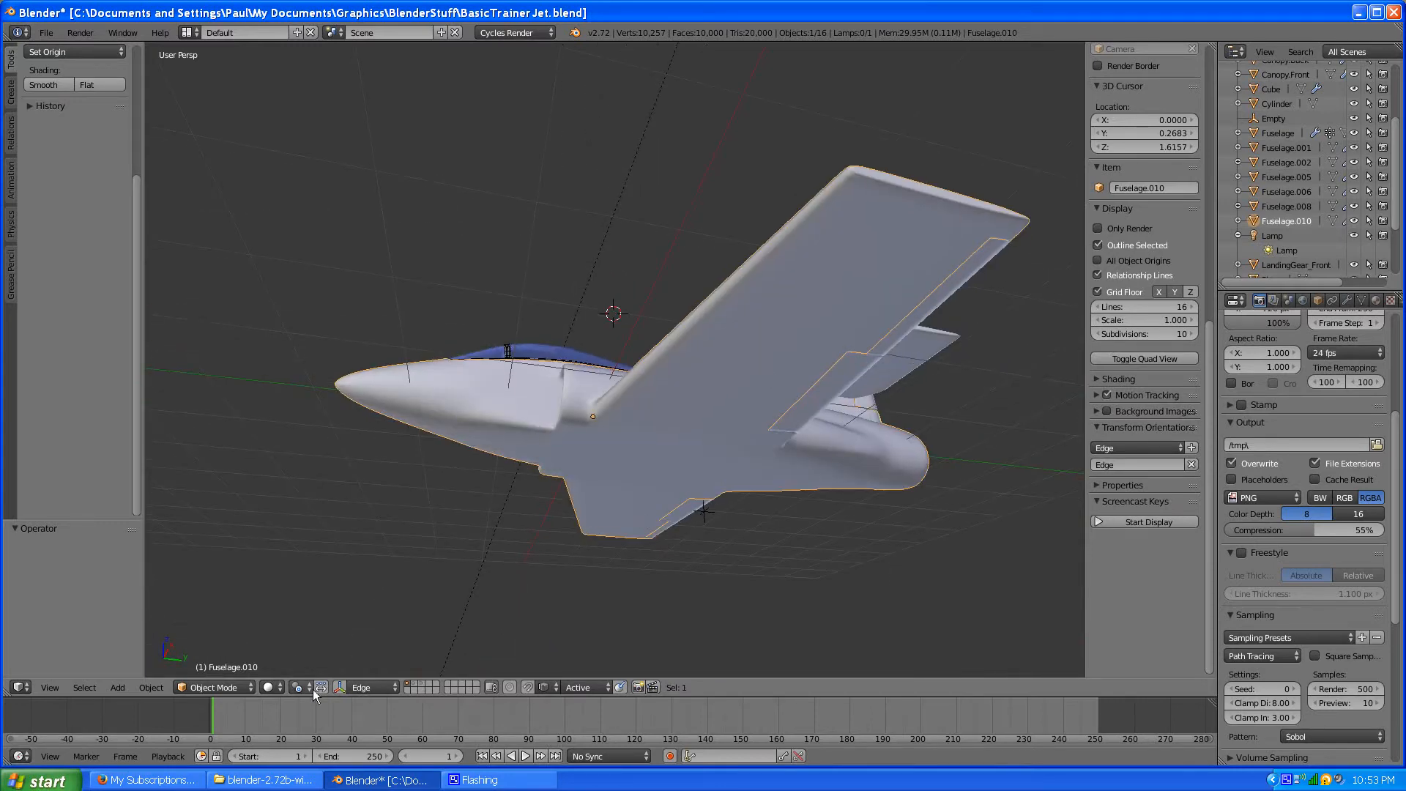
Step: Display only the layer with the detailed landing gear and examine its fork, wheel and strut tube in Solid shading
left_click(420, 684)
scroll(506, 448, "up", 2)
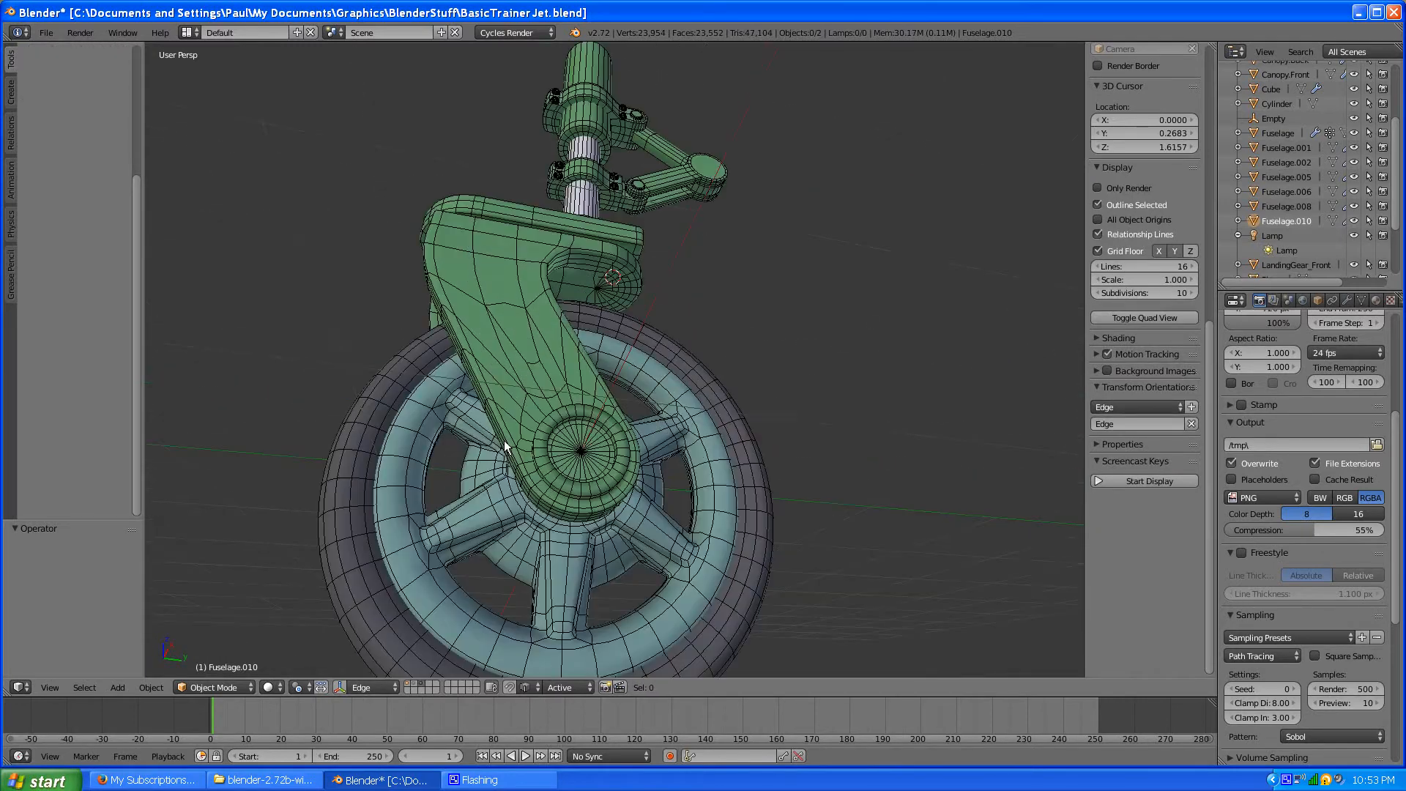
scroll(505, 447, "up", 1)
middle_click_drag(604, 359, 507, 458)
scroll(679, 293, "down", 3)
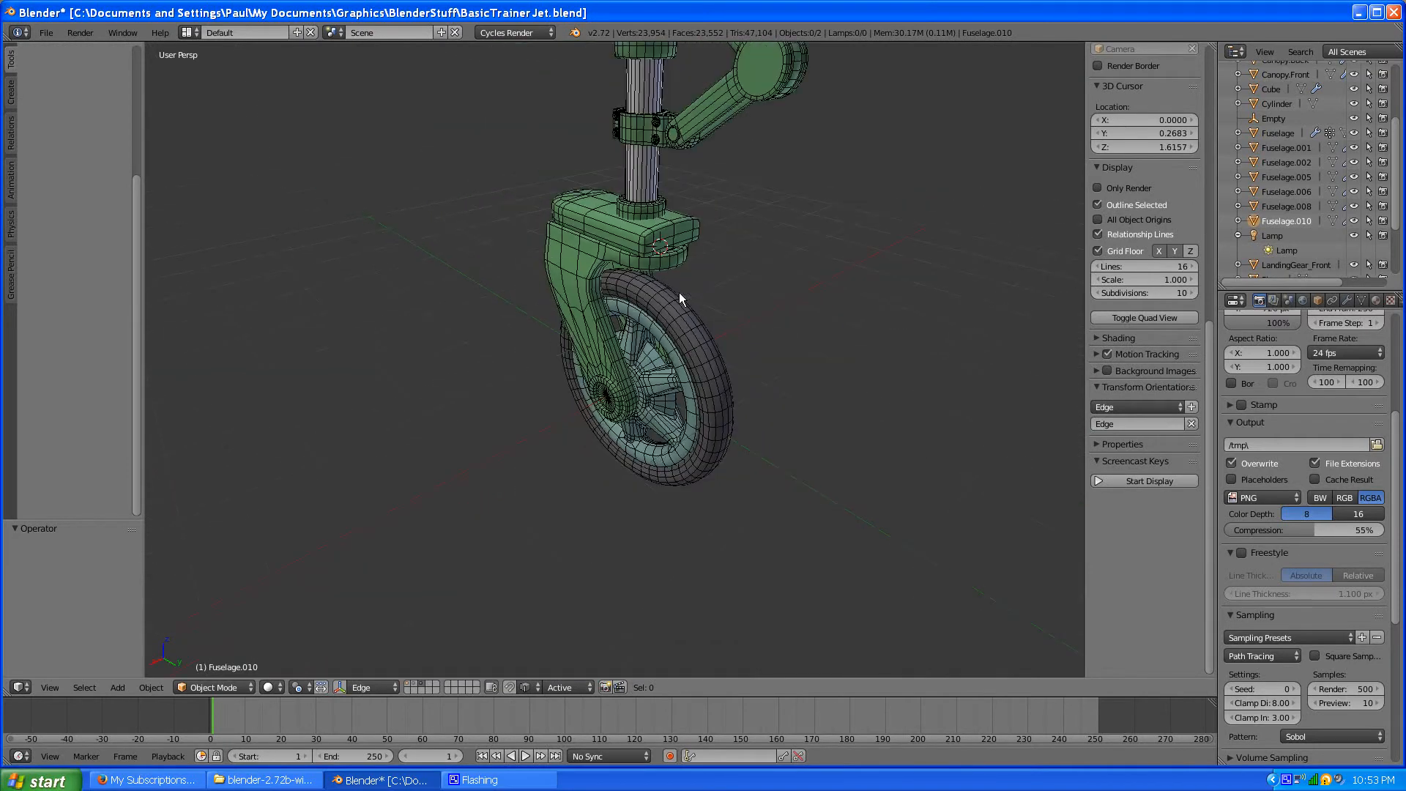
scroll(679, 292, "down", 3)
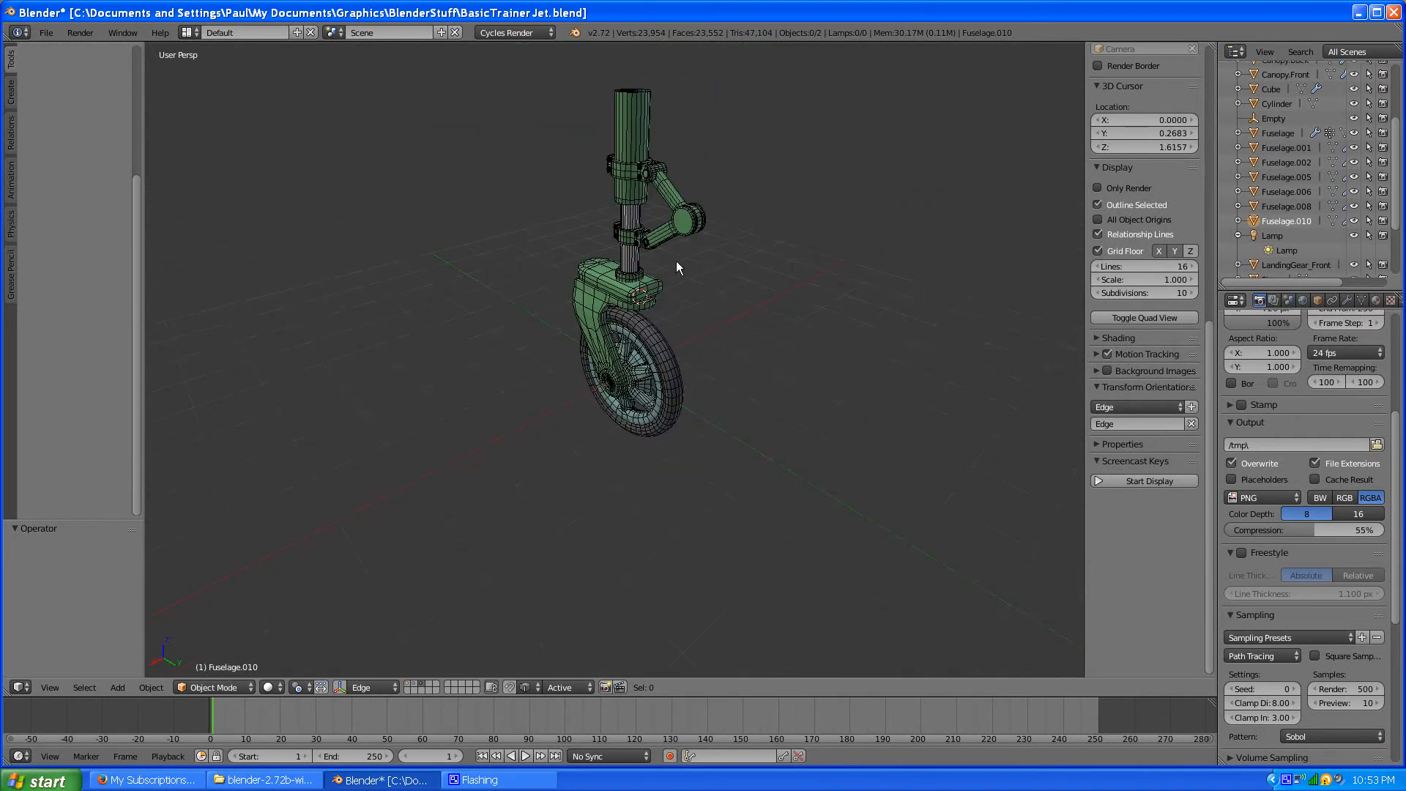
scroll(676, 260, "up", 6)
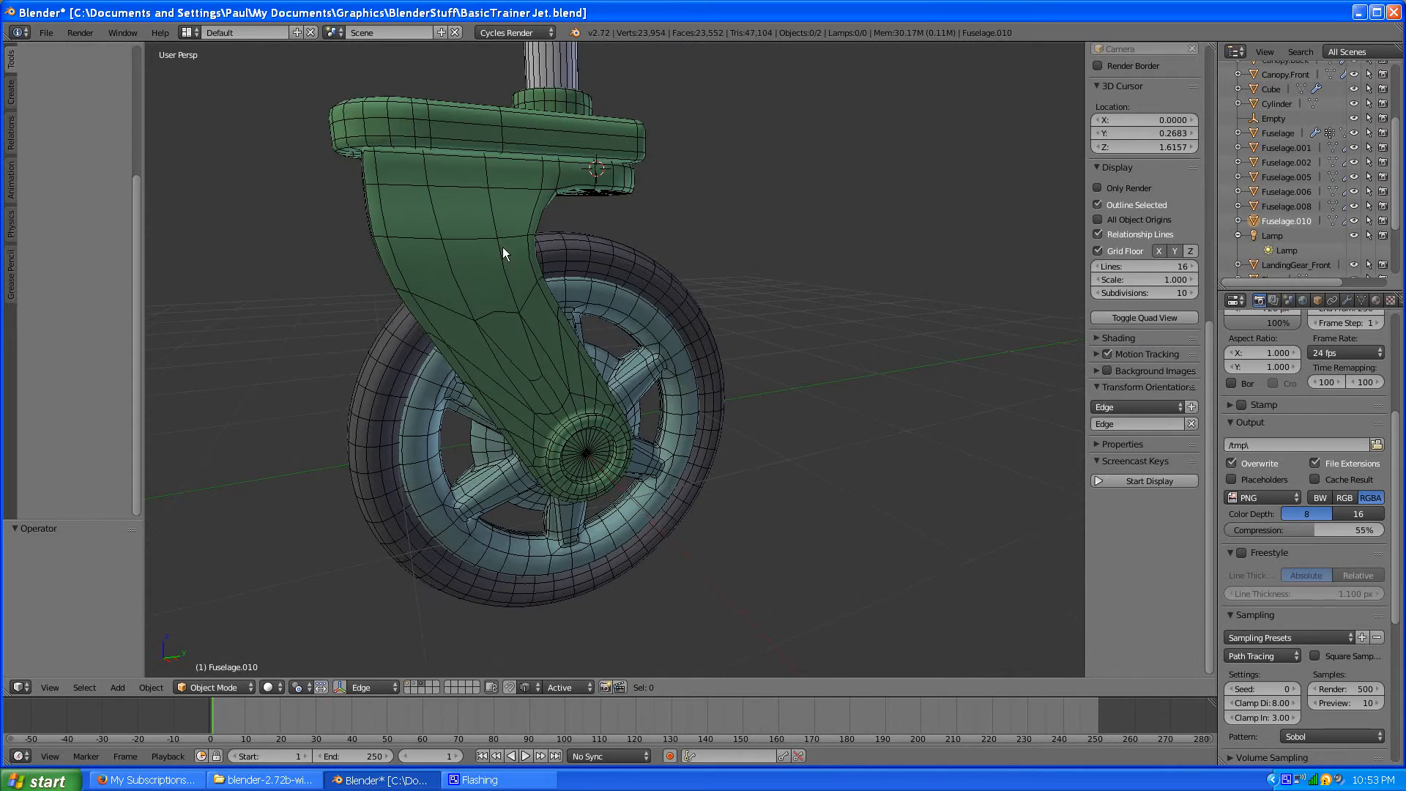
scroll(548, 255, "down", 2)
scroll(551, 232, "down", 2)
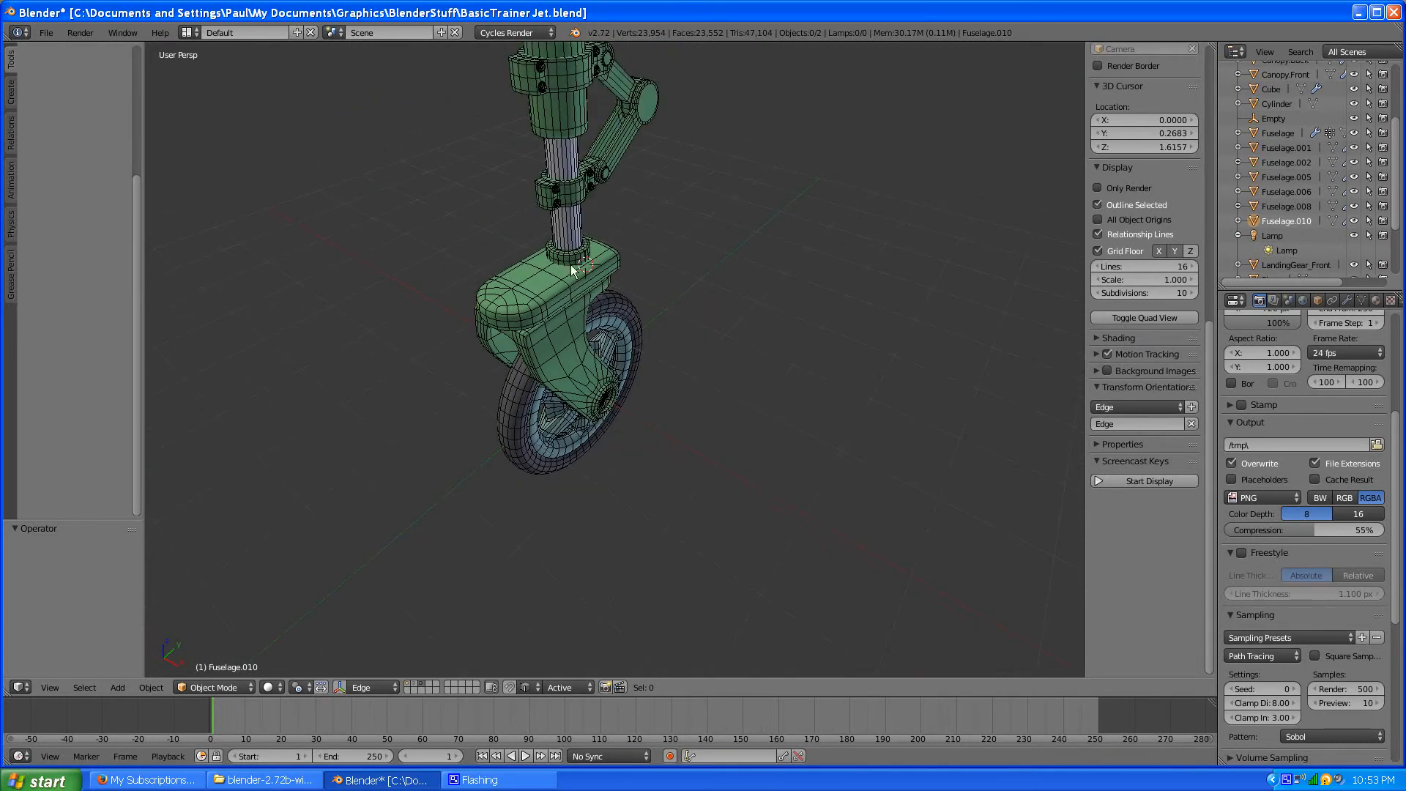
middle_click_drag(562, 216, 589, 228)
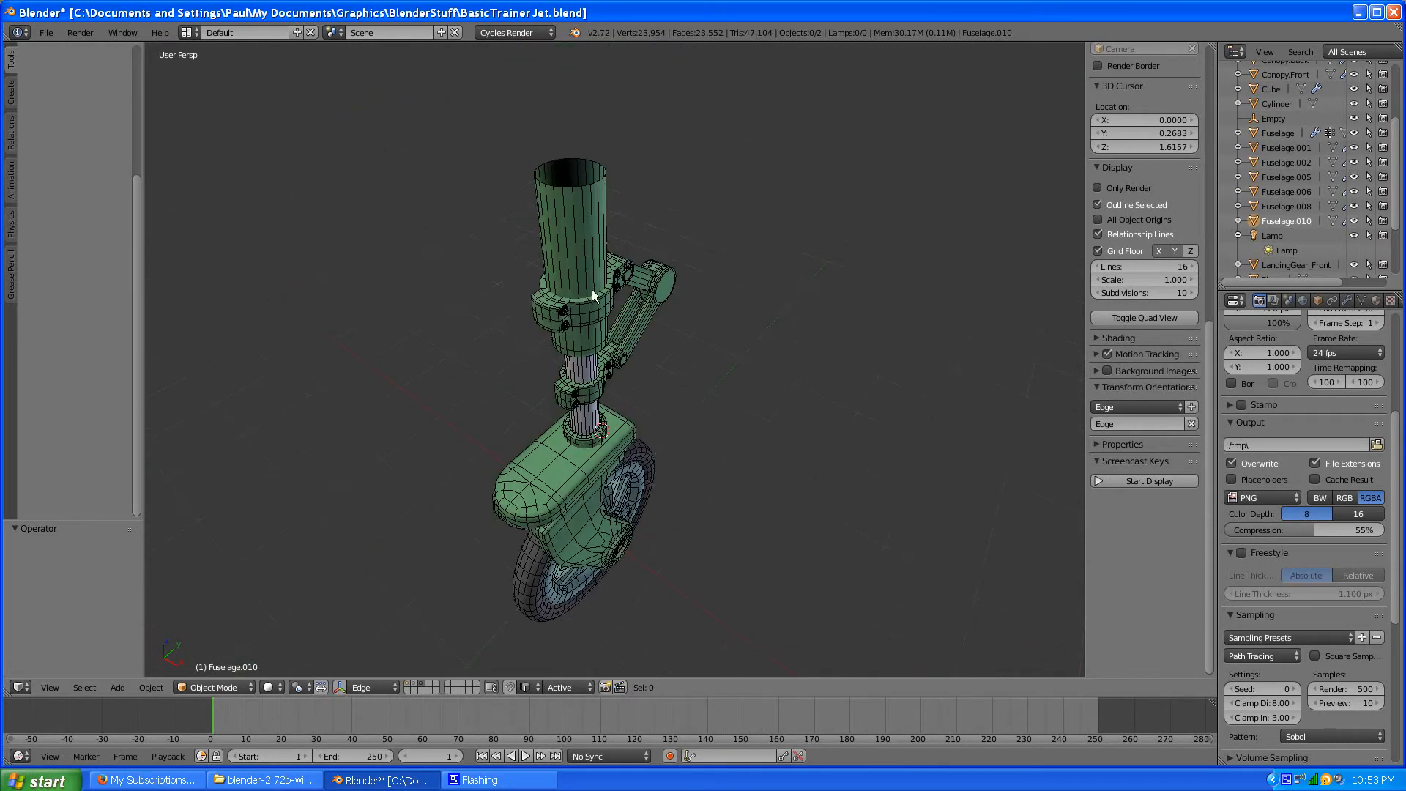
middle_click_drag(592, 291, 567, 252)
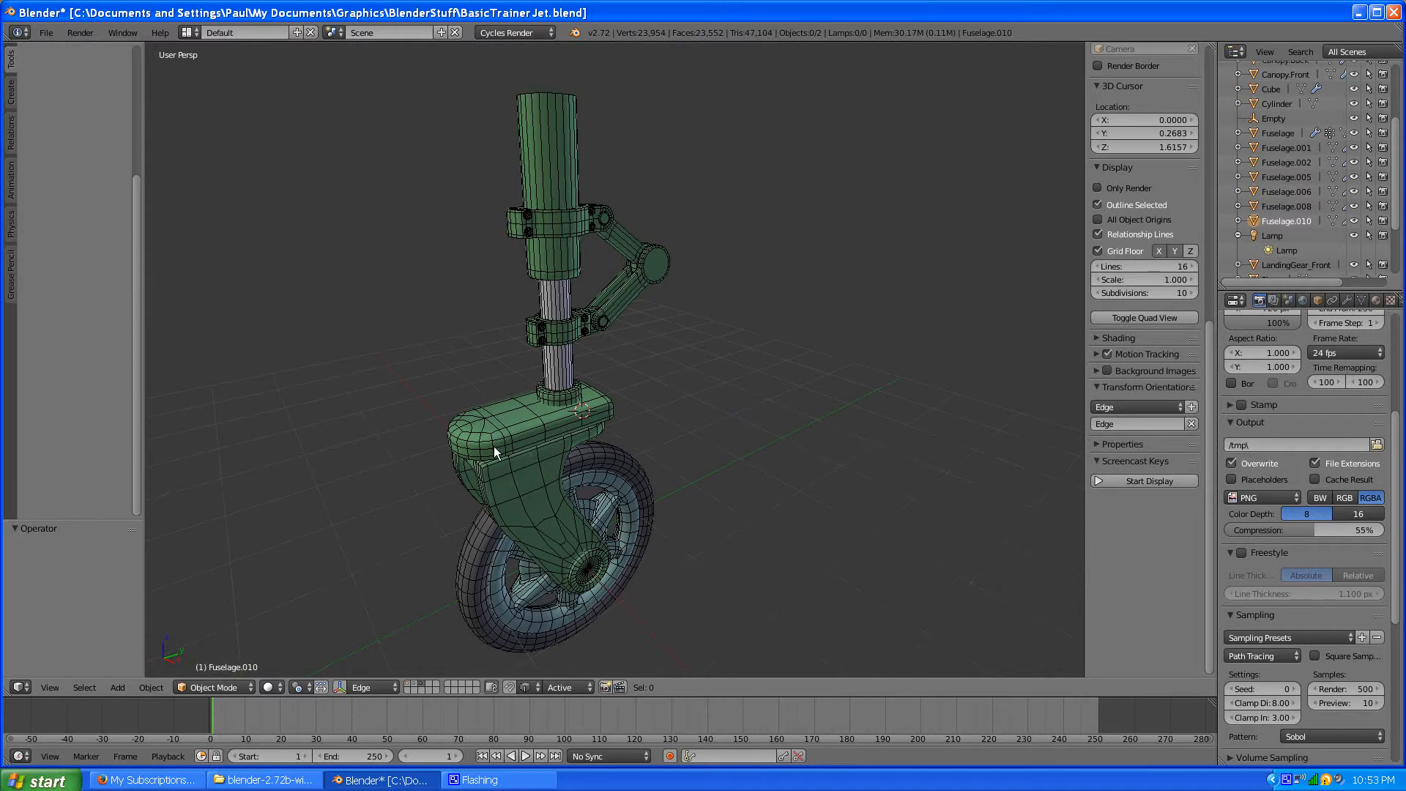
Step: Examine the scissor link and its clamps on the landing gear strut, both up close and in full view
scroll(701, 418, "up", 2)
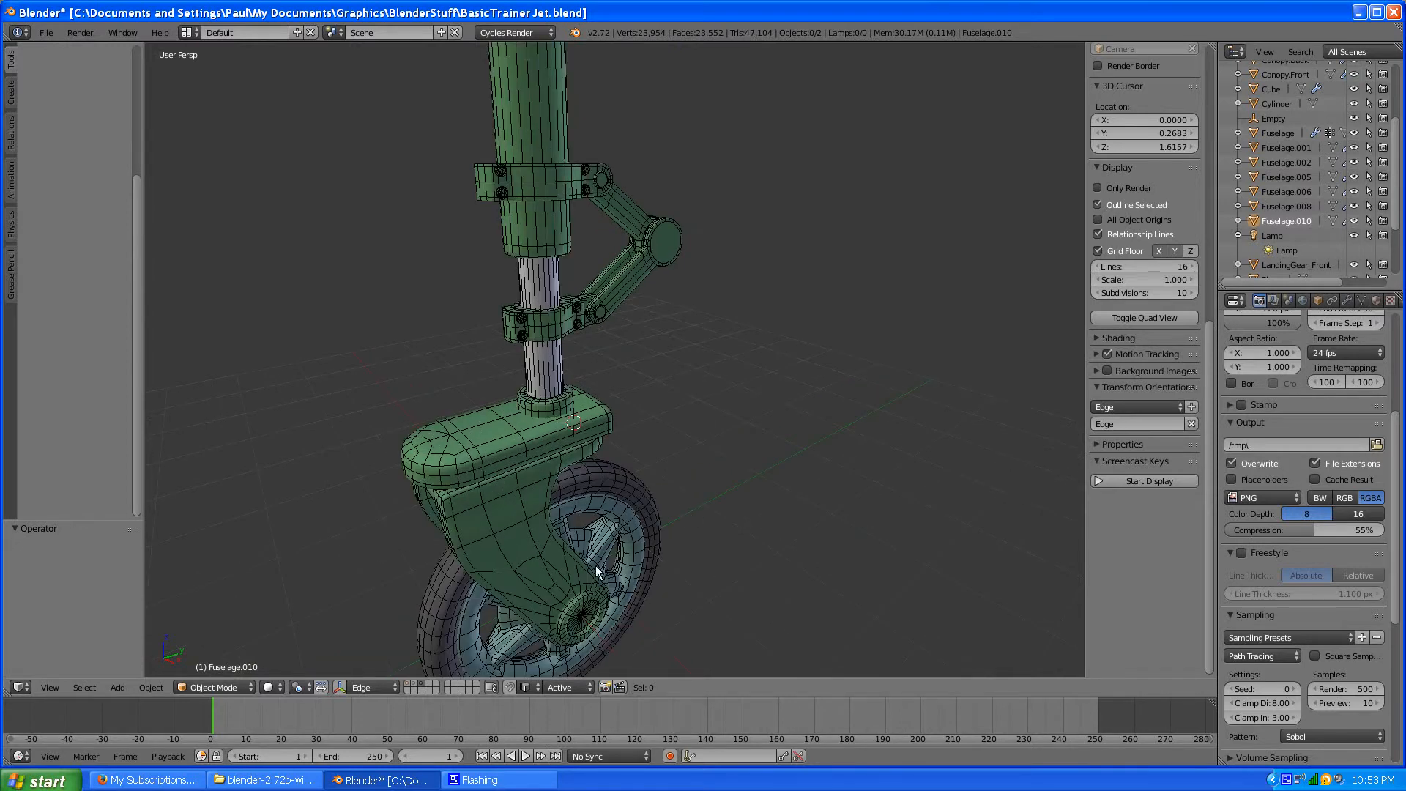
scroll(553, 524, "down", 4)
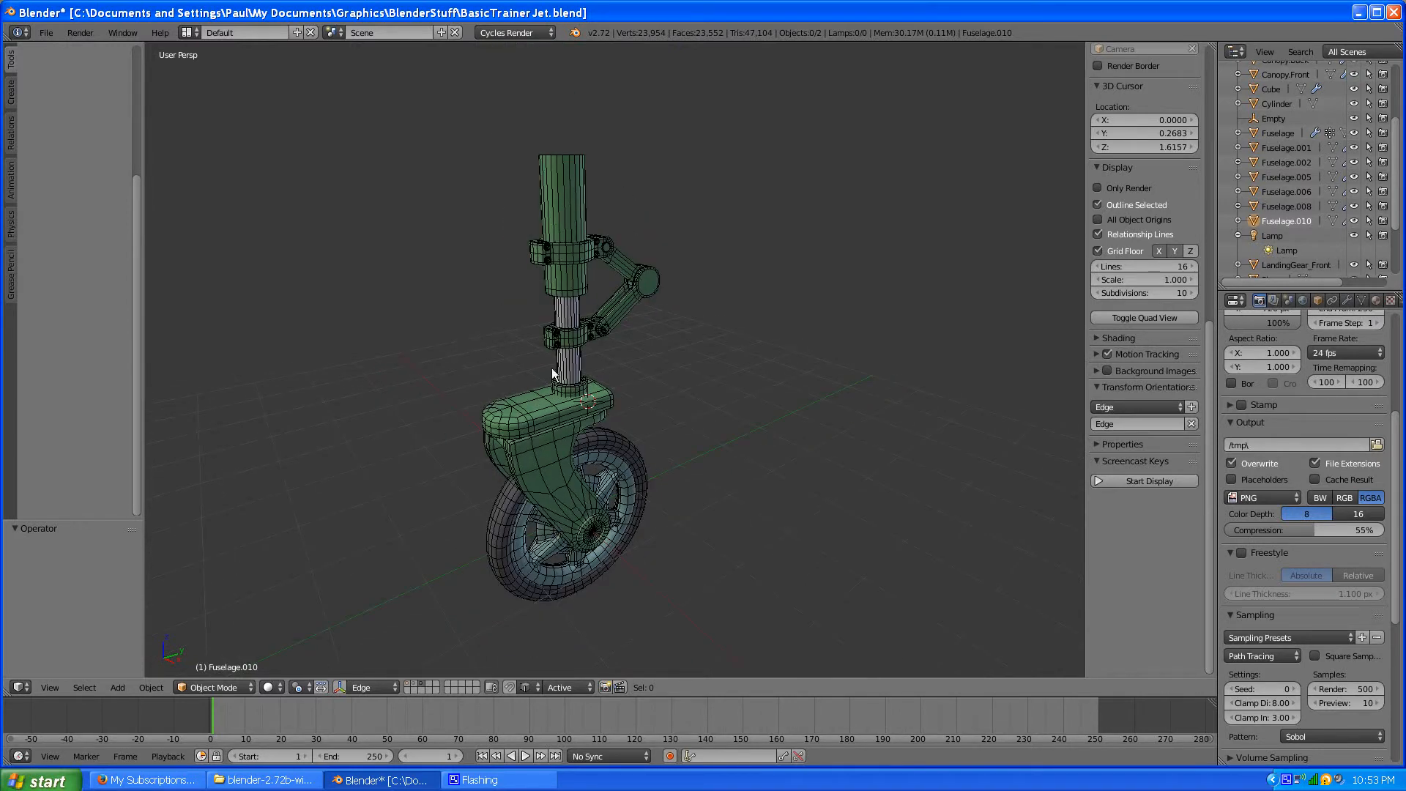
scroll(561, 317, "up", 3)
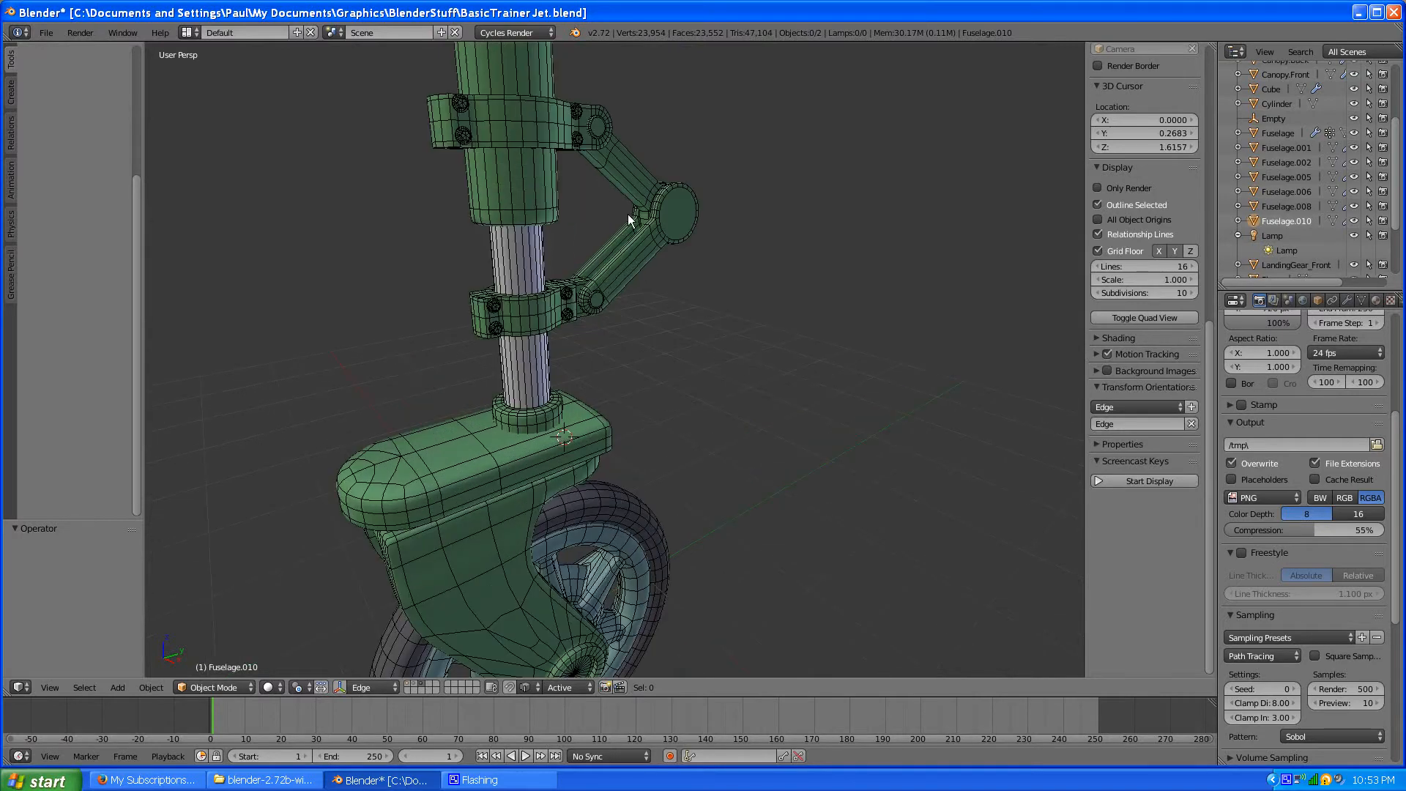
scroll(421, 144, "down", 4)
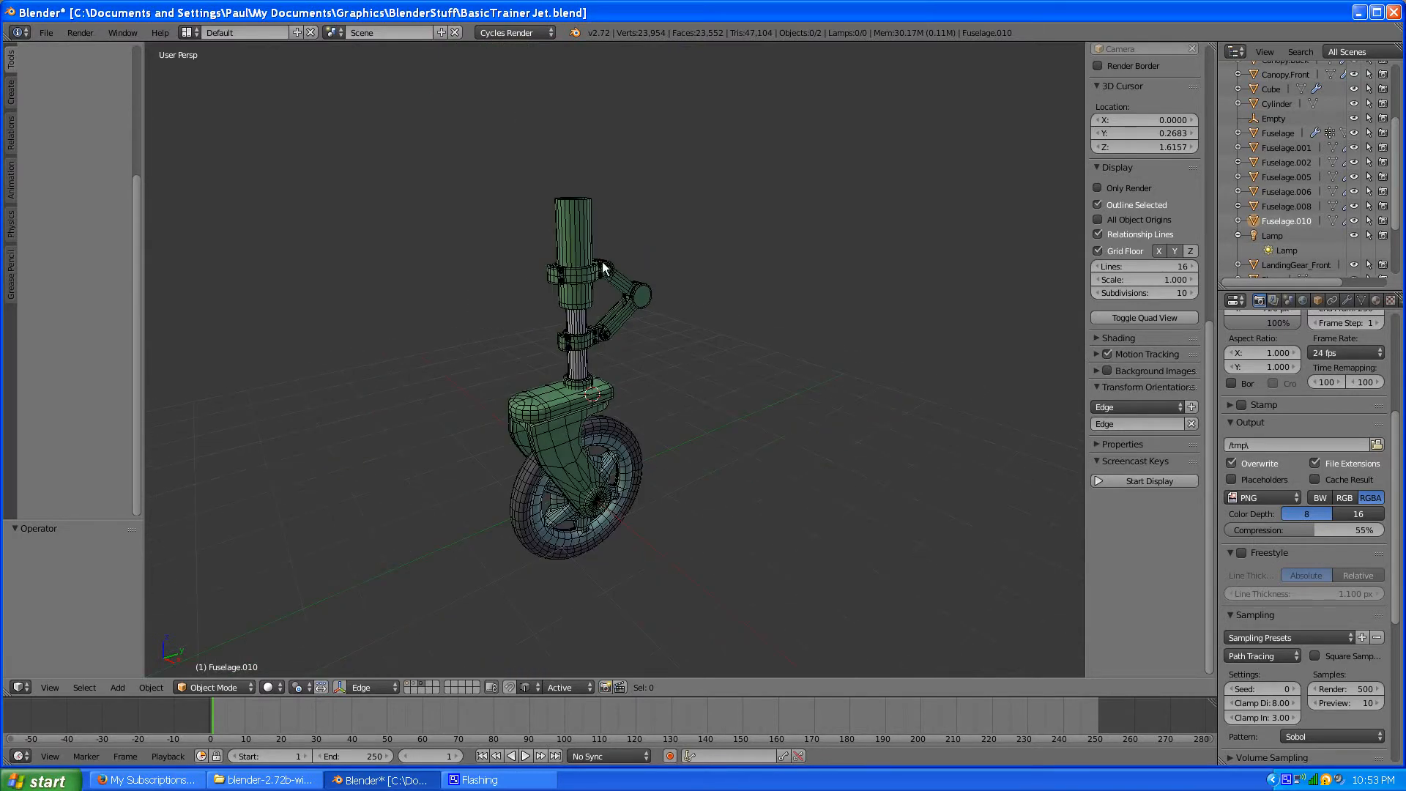
scroll(579, 306, "up", 3)
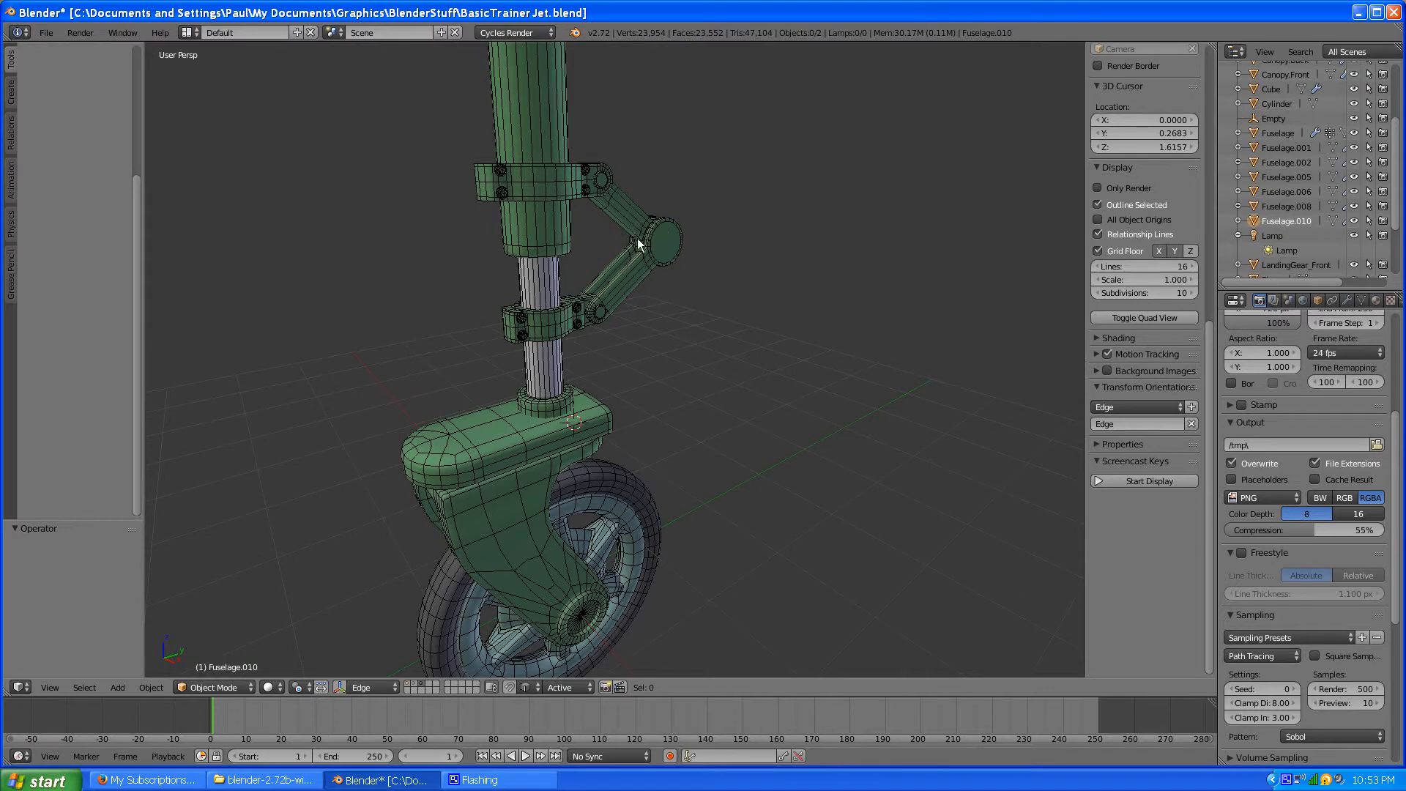
scroll(661, 376, "down", 3)
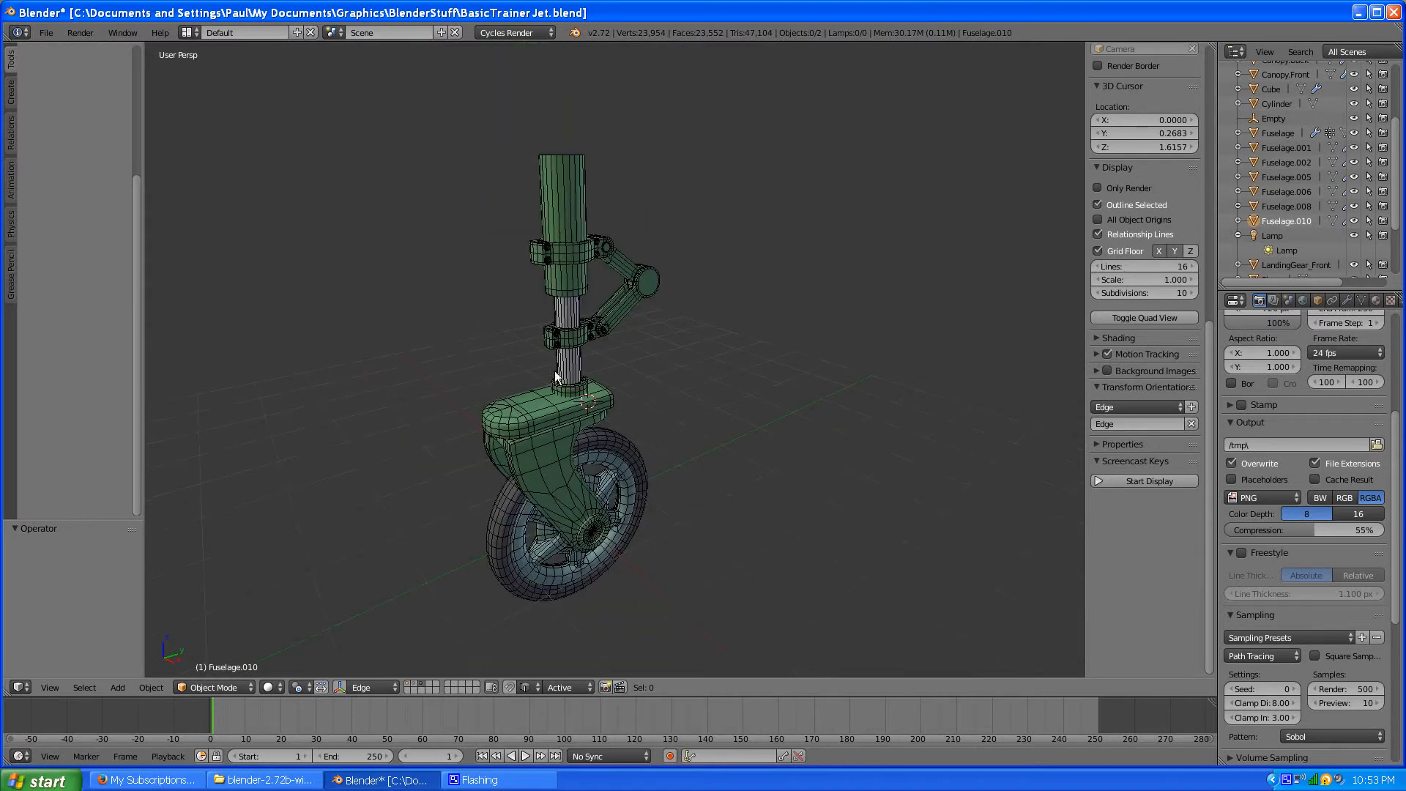
scroll(576, 328, "up", 4)
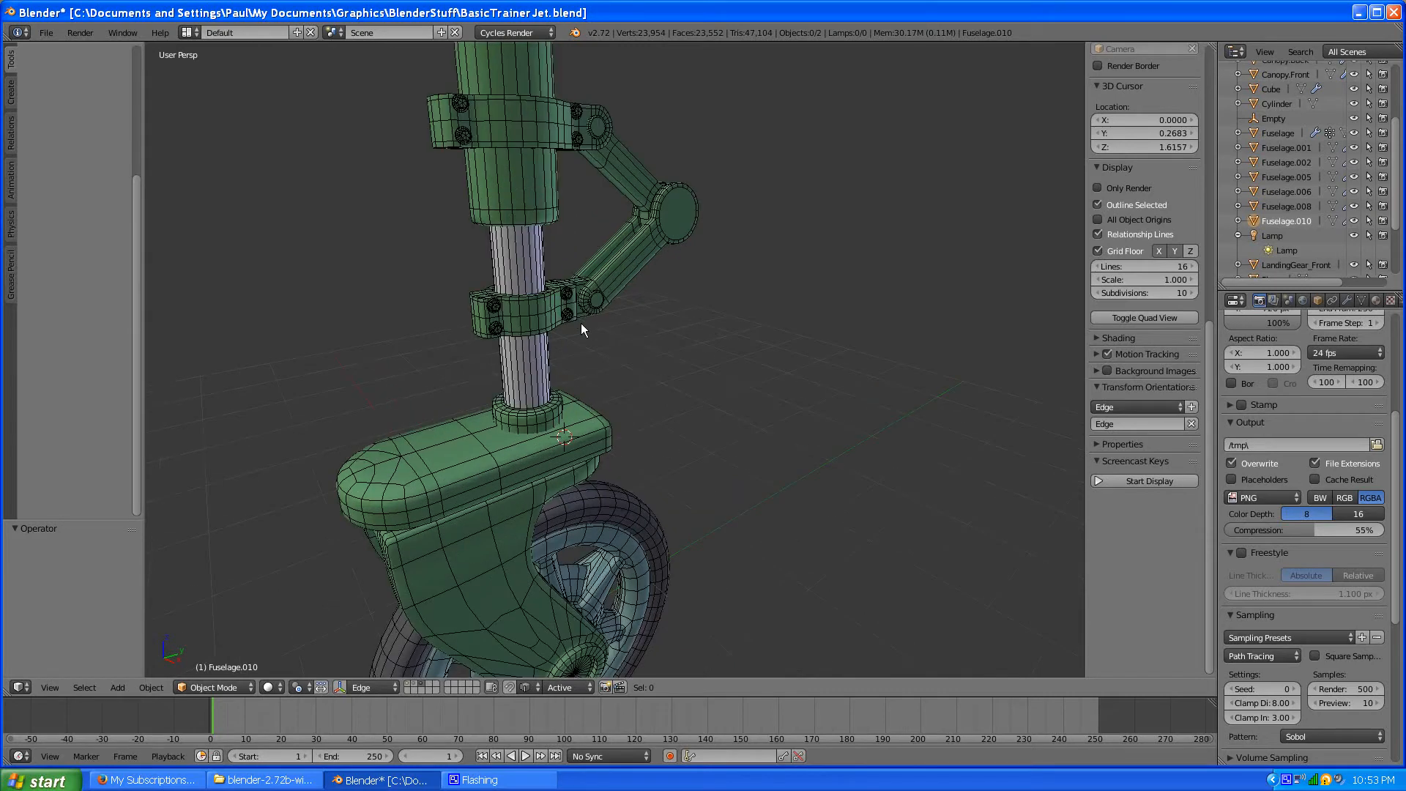
Step: Examine the landing gear from slightly higher angles, from the strut tube down to the fork and wheel
middle_click_drag(585, 322, 559, 269)
scroll(595, 305, "down", 4)
scroll(581, 267, "up", 5)
scroll(531, 339, "down", 3)
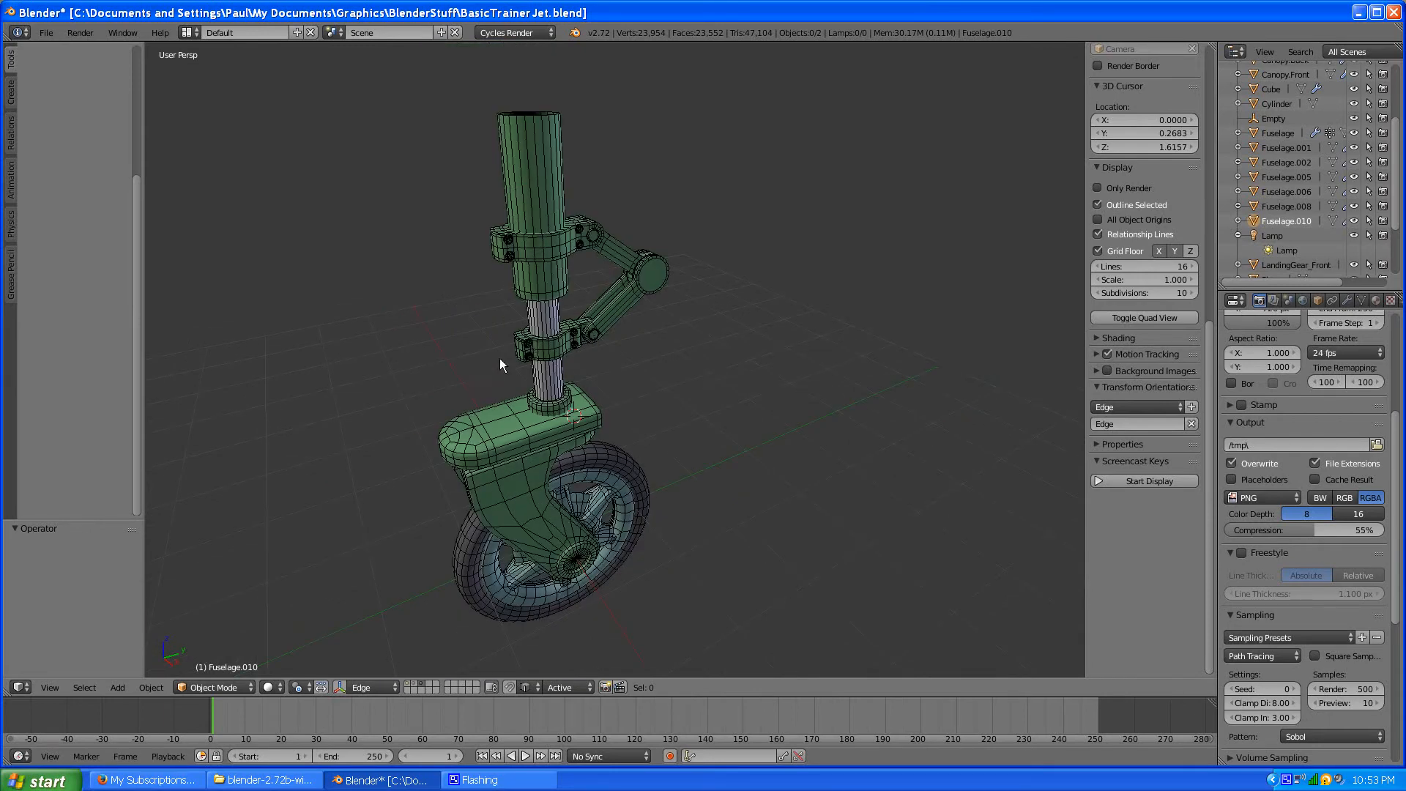
middle_click_drag(522, 354, 557, 425)
scroll(549, 447, "up", 2)
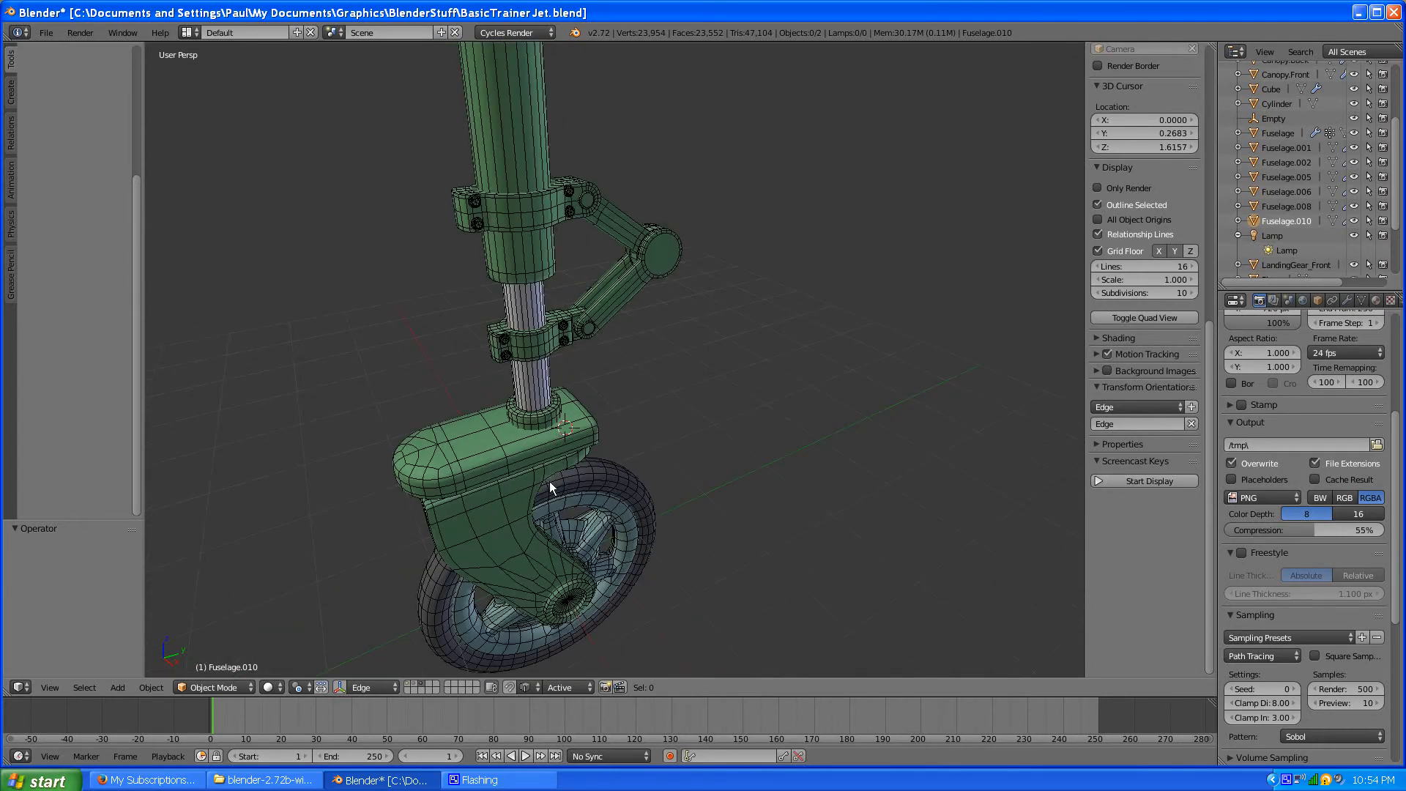
mouse_move(549, 481)
middle_mouse_down()
mouse_move(502, 409)
mouse_move(507, 386)
mouse_move(565, 368)
mouse_move(590, 449)
mouse_move(572, 482)
middle_mouse_up()
scroll(604, 385, "down", 5)
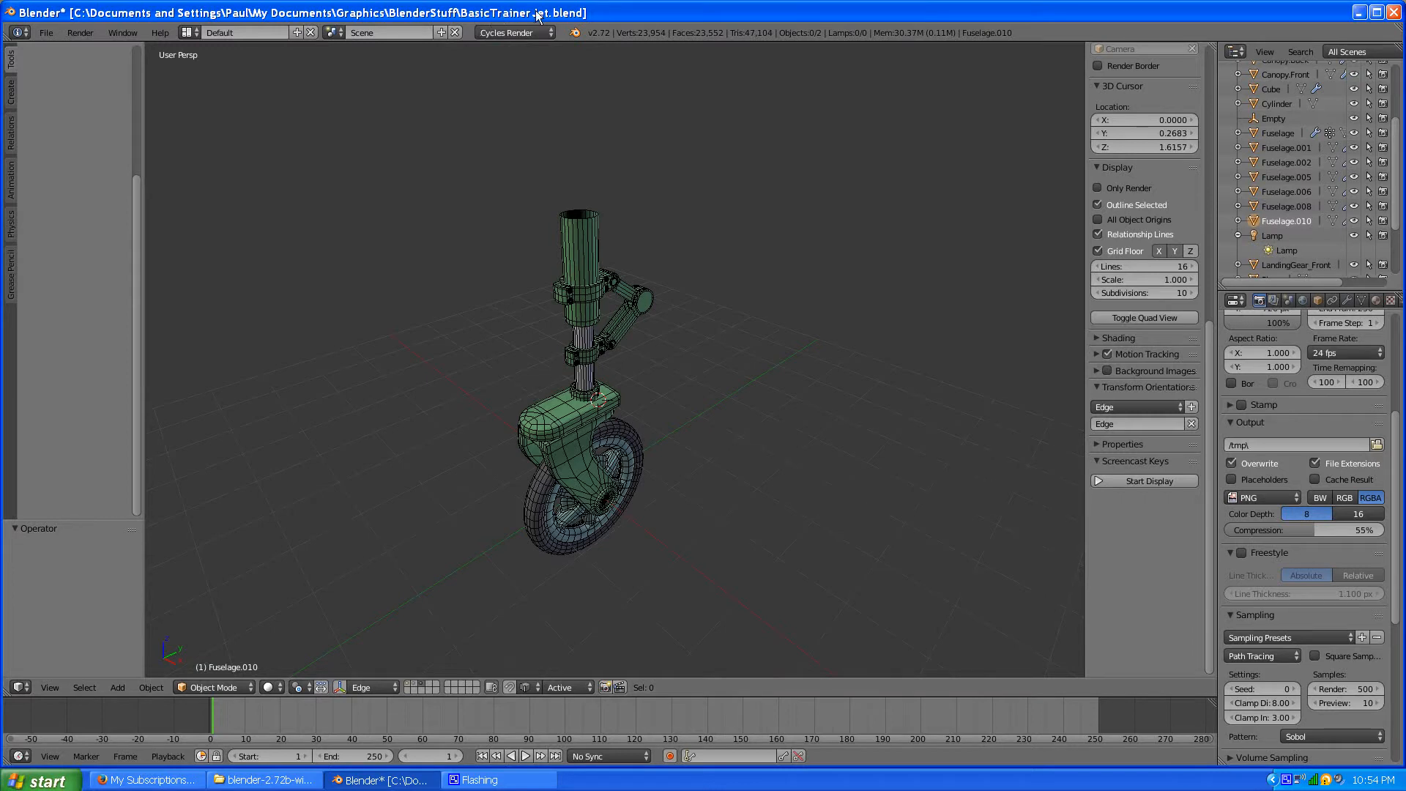
scroll(536, 369, "up", 5)
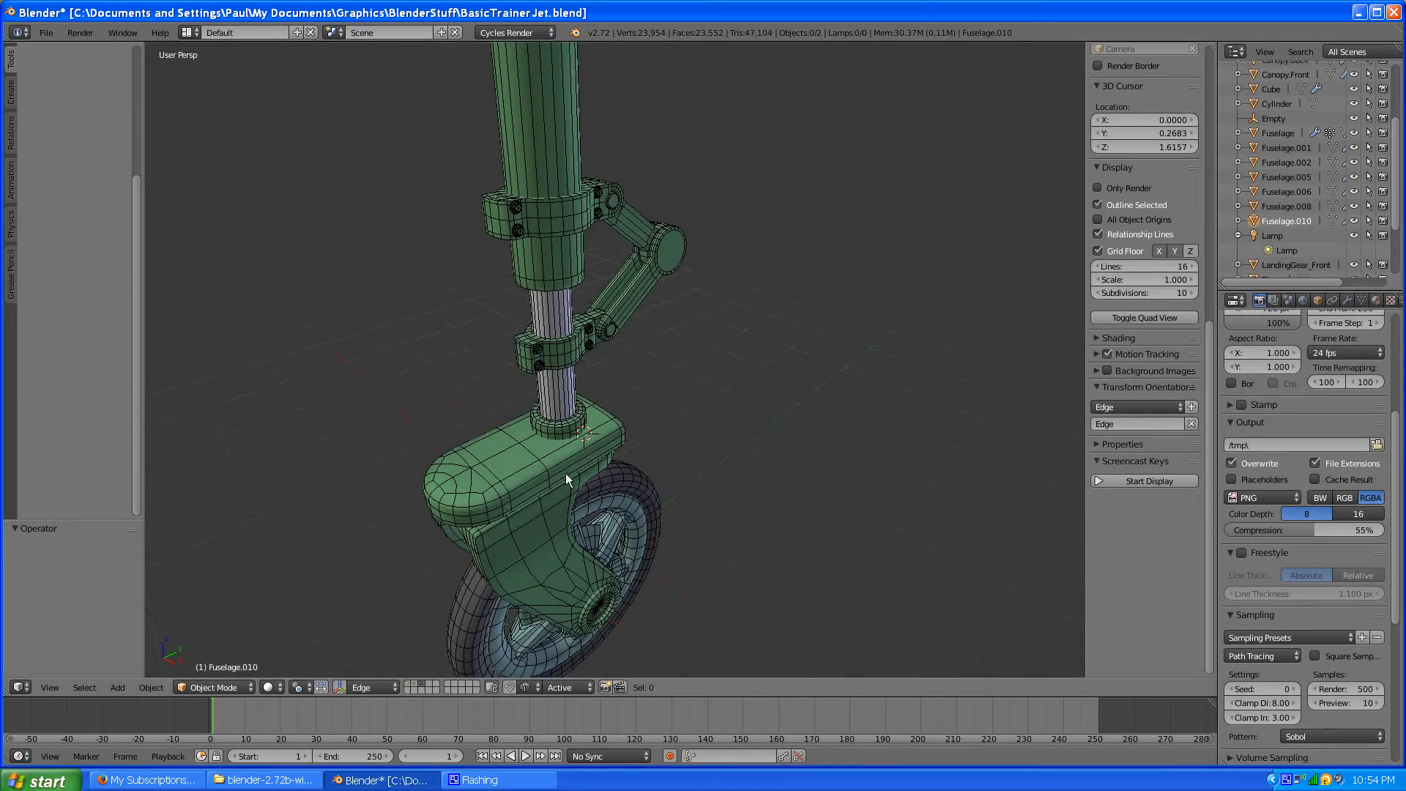
Step: Display only the layer with the jet's body and bring the whole aircraft into view from the front quarter
left_click(410, 684)
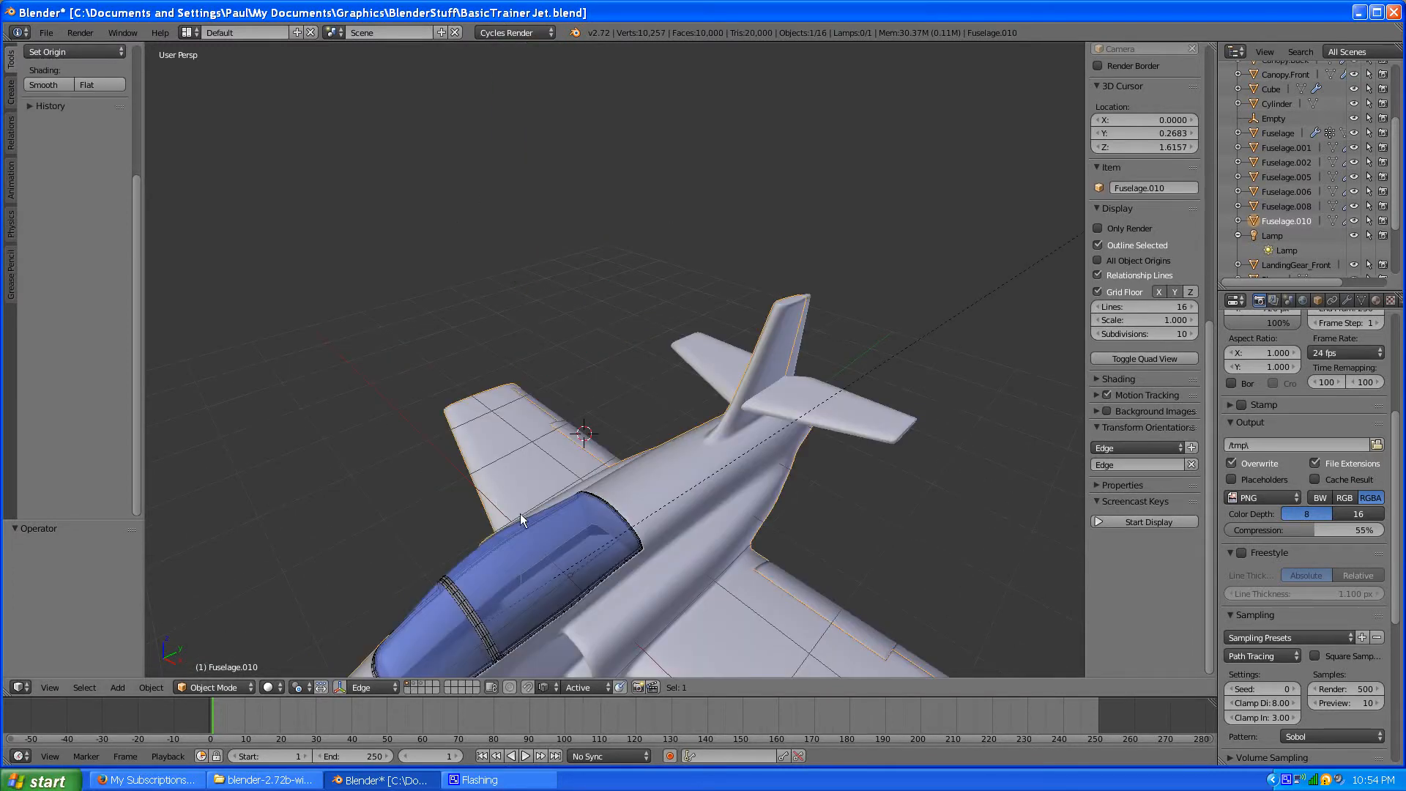
scroll(582, 478, "down", 3)
middle_click_drag(593, 515, 628, 437)
scroll(610, 388, "up", 3)
scroll(630, 397, "down", 3)
scroll(480, 405, "up", 3)
scroll(480, 406, "down", 3)
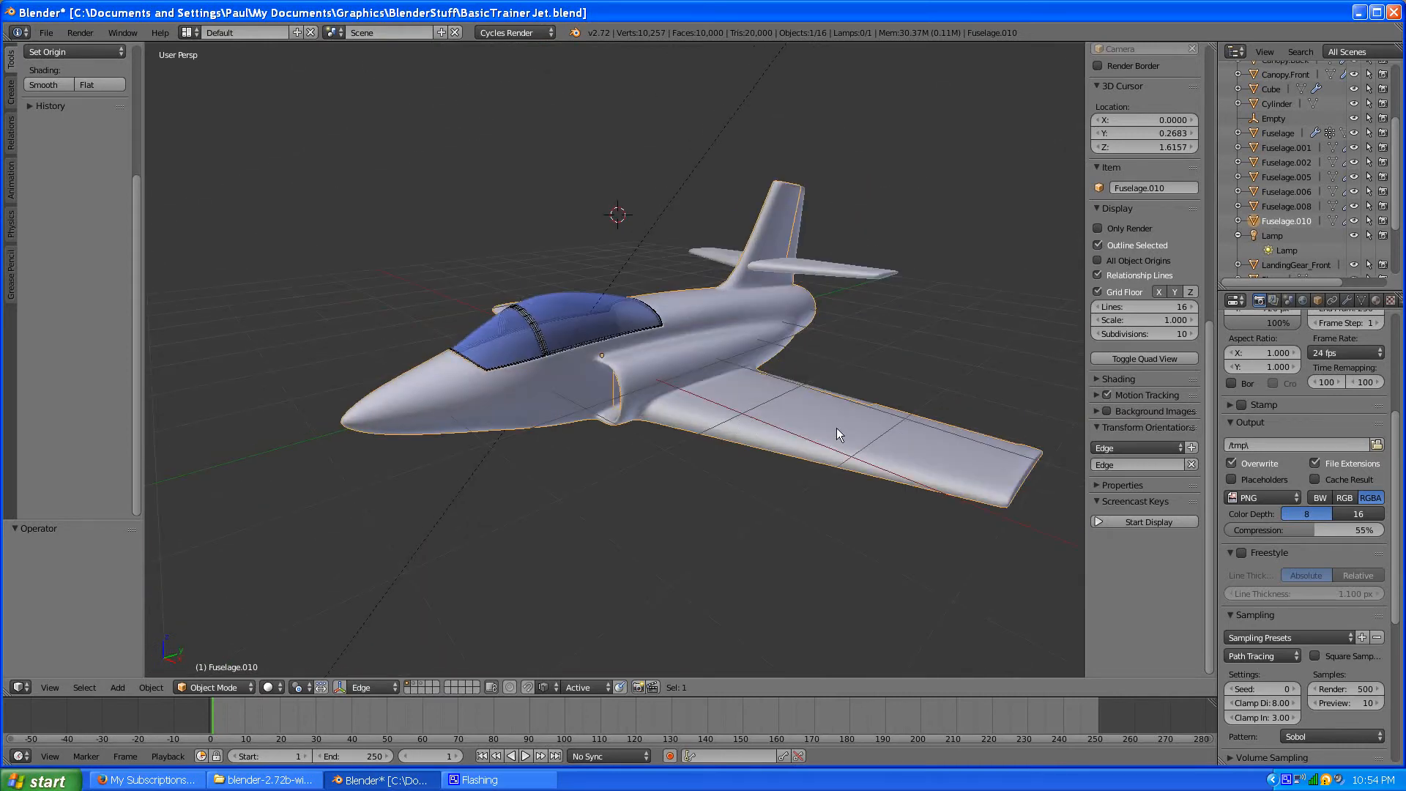
Step: Examine the jet's nose, canopy and air intake from higher and lower front angles, both up close and in full view
middle_click_drag(838, 428, 781, 436)
mouse_move(532, 378)
middle_mouse_down()
mouse_move(643, 412)
mouse_move(560, 373)
mouse_move(575, 362)
mouse_move(542, 388)
middle_mouse_up()
scroll(647, 414, "up", 2)
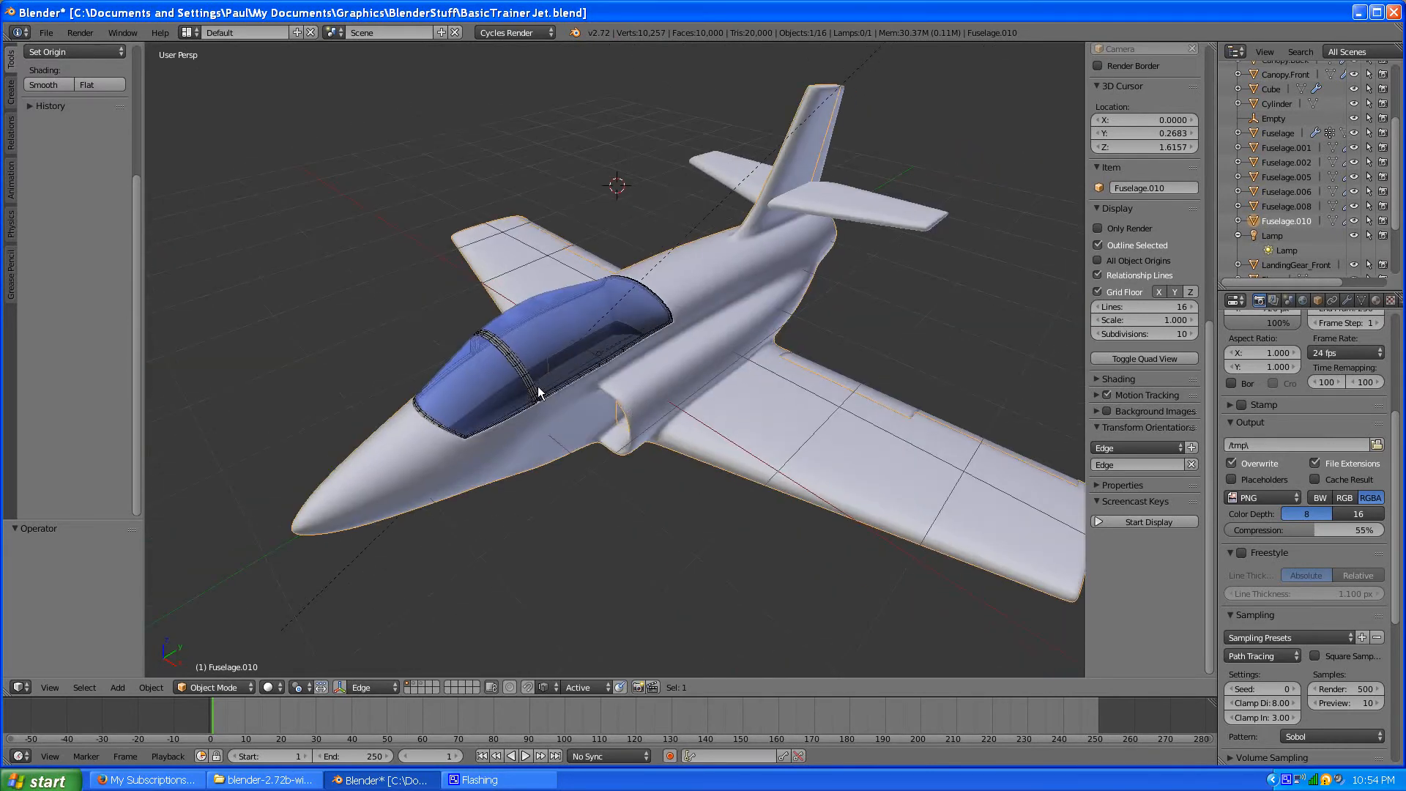
scroll(616, 363, "down", 3)
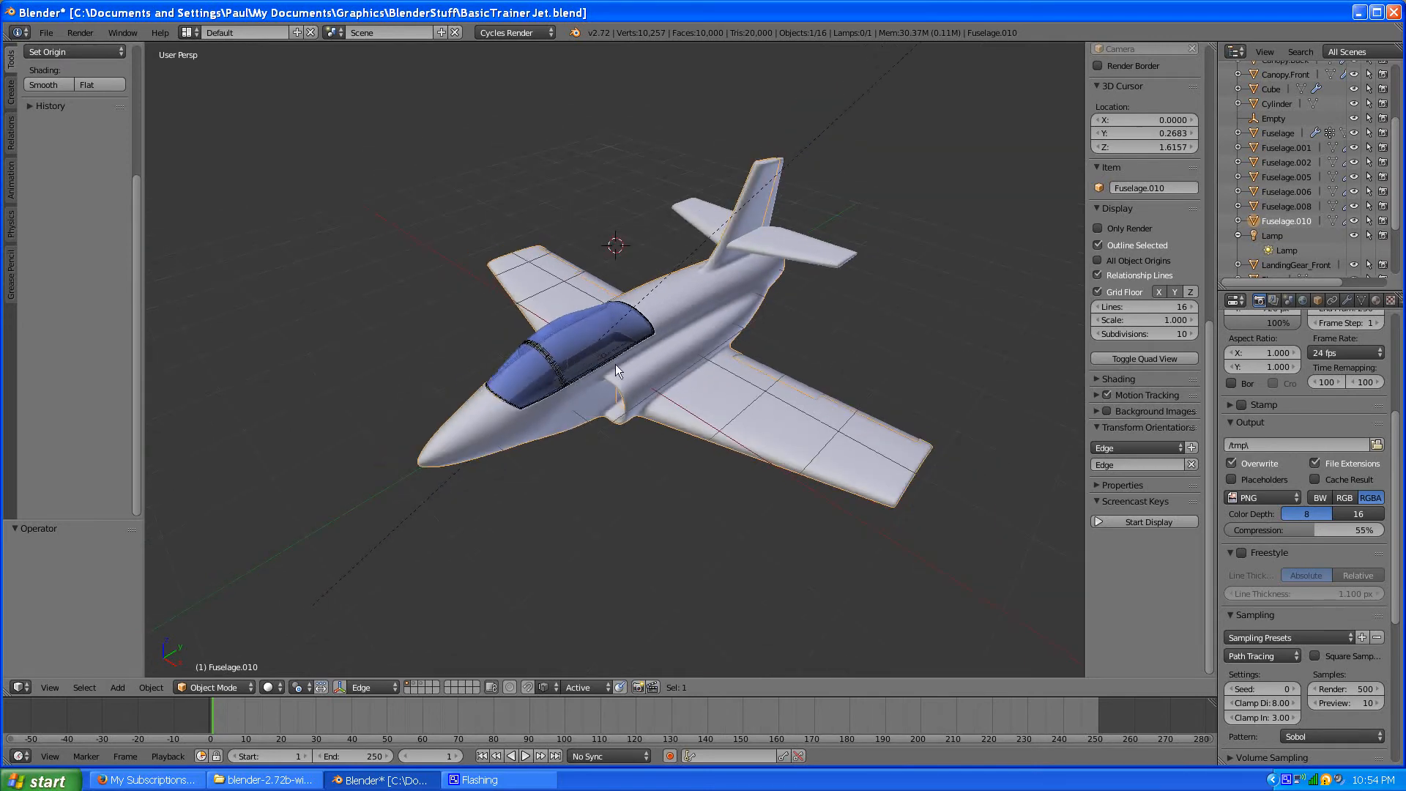
middle_click_drag(617, 415, 624, 382)
scroll(623, 381, "up", 3)
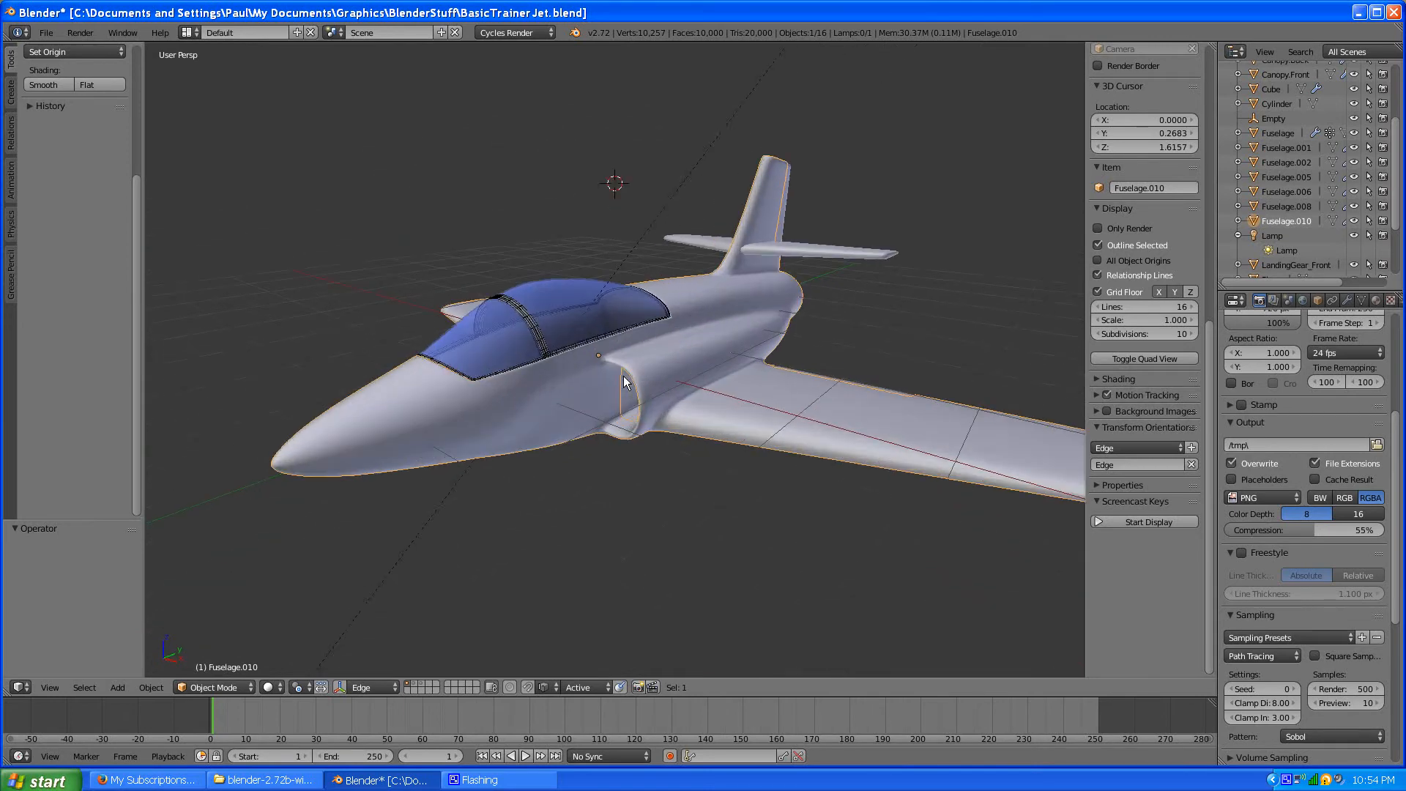
scroll(623, 382, "down", 3)
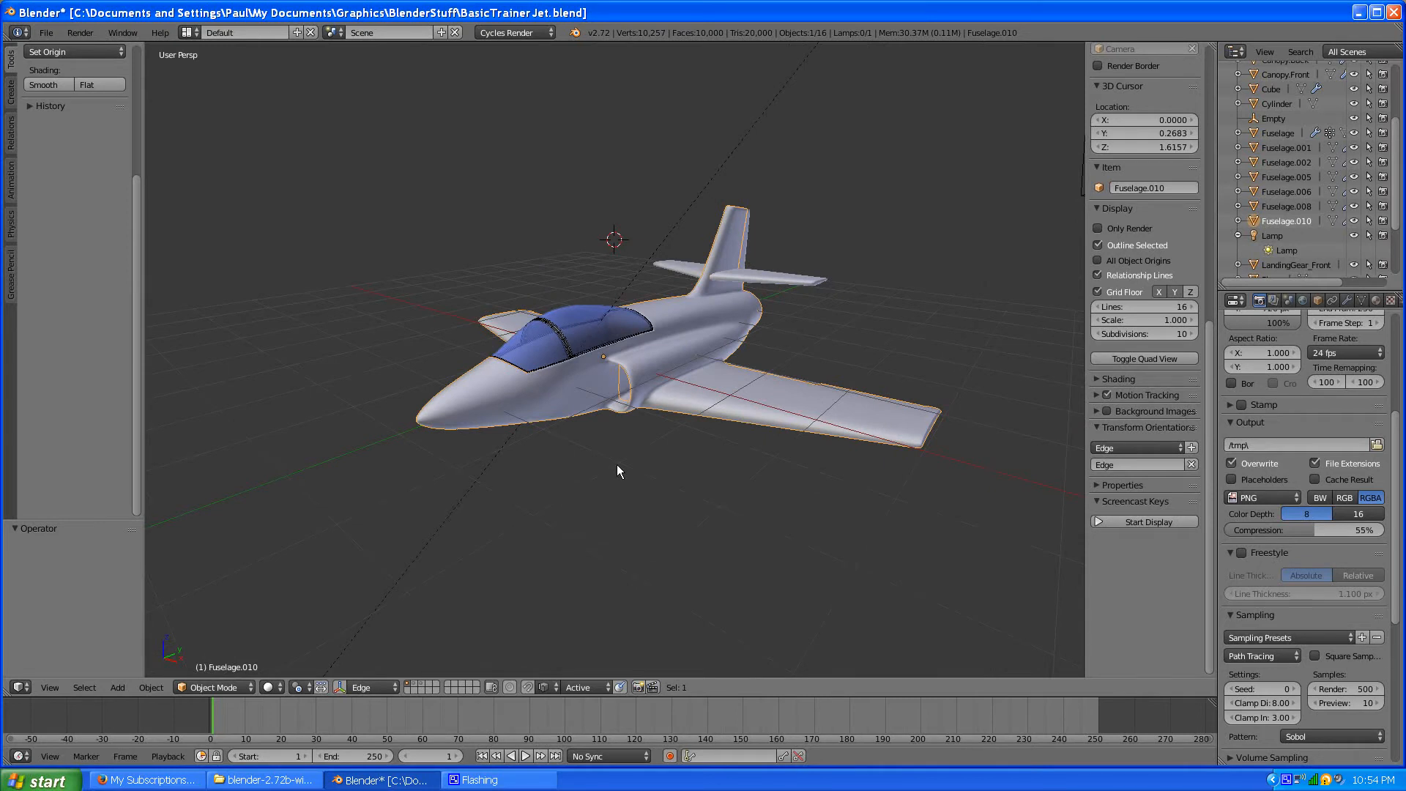
scroll(616, 471, "up", 1)
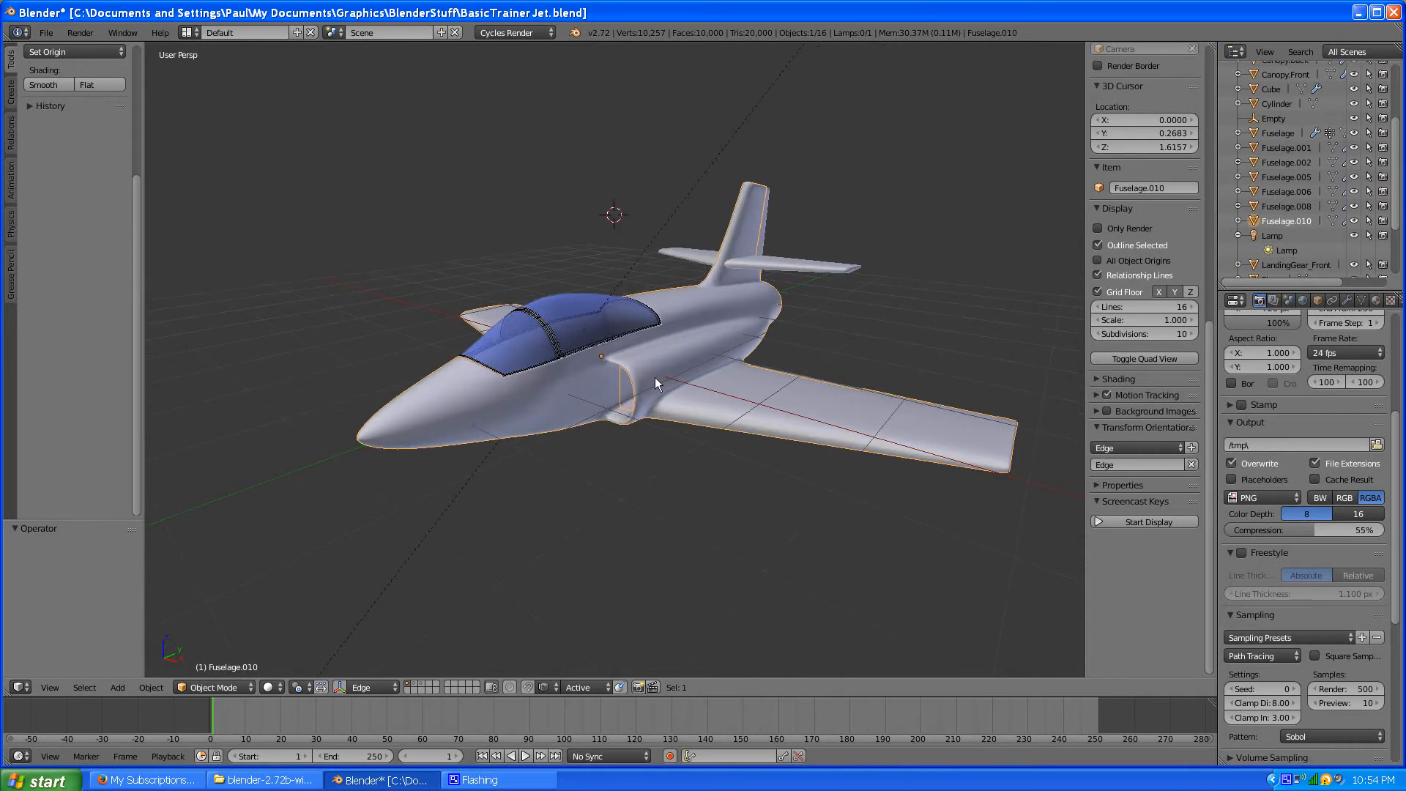
scroll(654, 377, "down", 1)
scroll(656, 376, "up", 1)
scroll(609, 486, "down", 2)
Step: Examine the jet all around, covering the wing and tail from the rear quarter, the nose from the front, and both side profiles
middle_click_drag(610, 485, 609, 396)
scroll(601, 388, "up", 3)
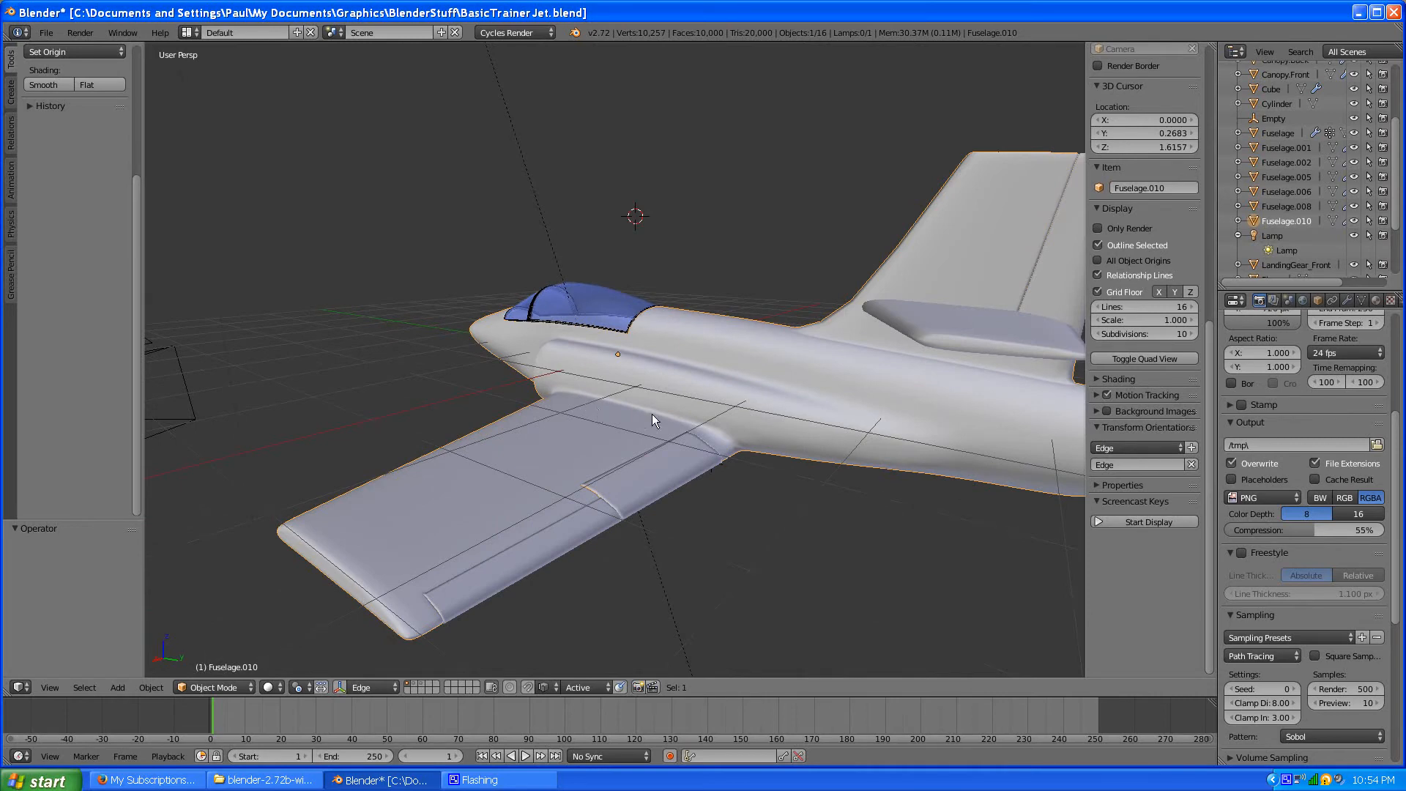
scroll(652, 414, "down", 3)
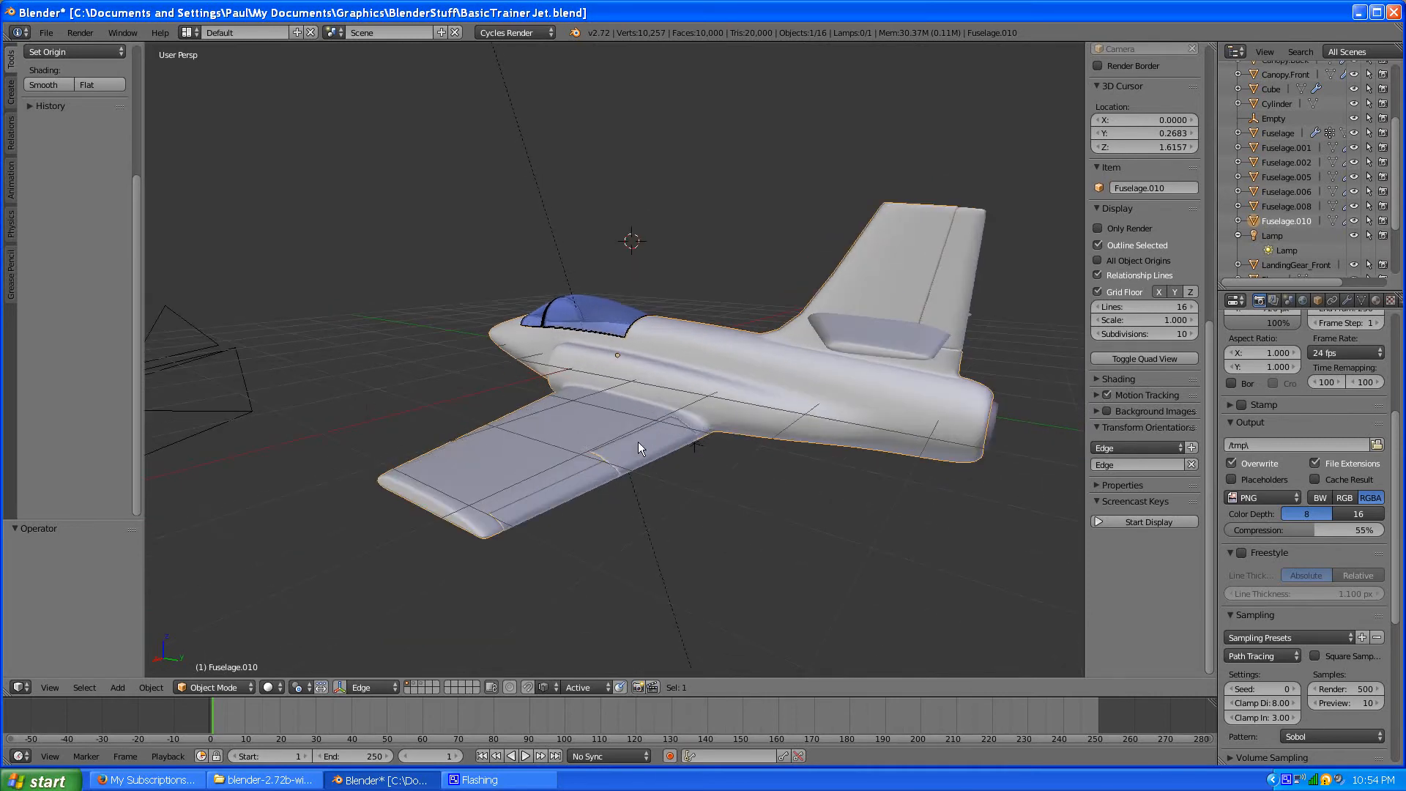
middle_click_drag(638, 442, 528, 400)
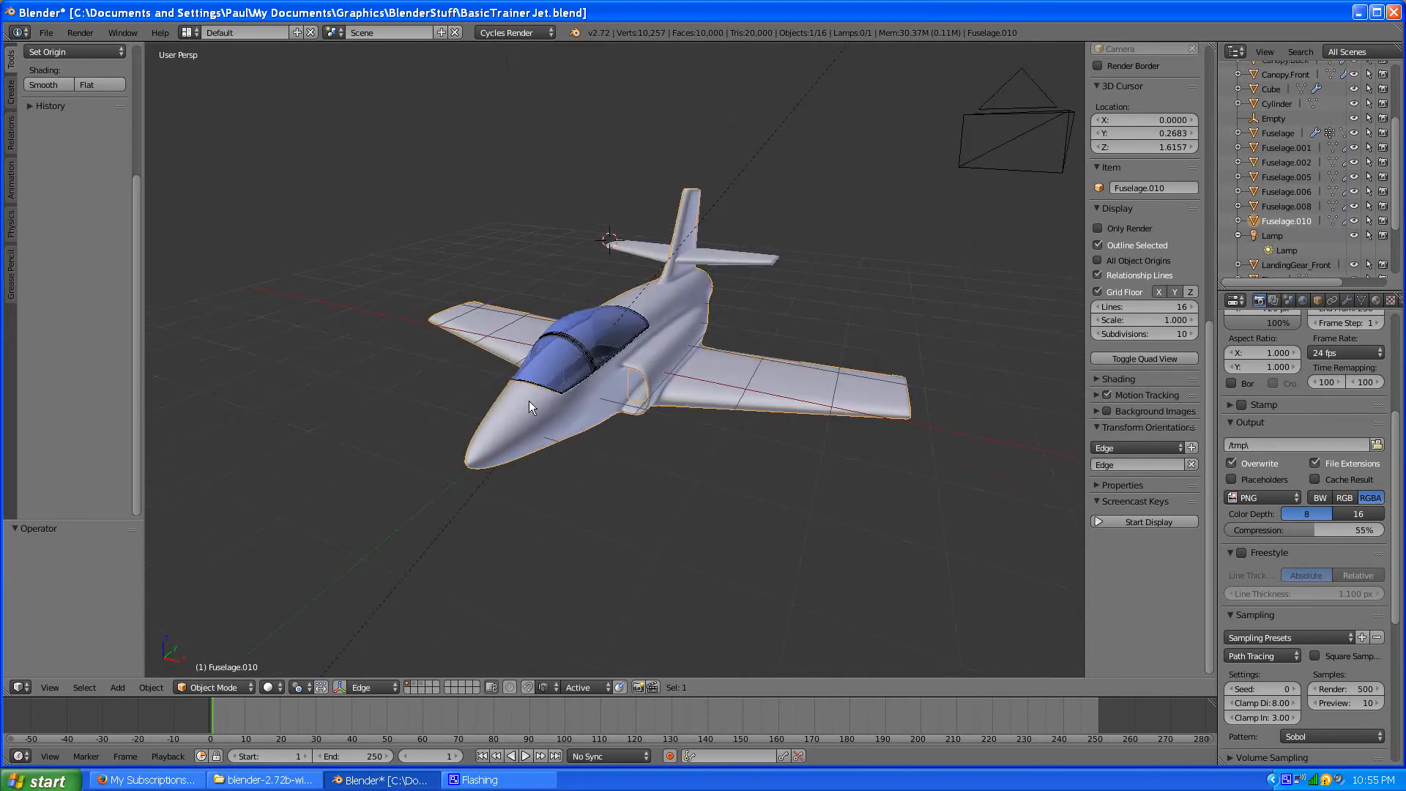
scroll(529, 401, "up", 3)
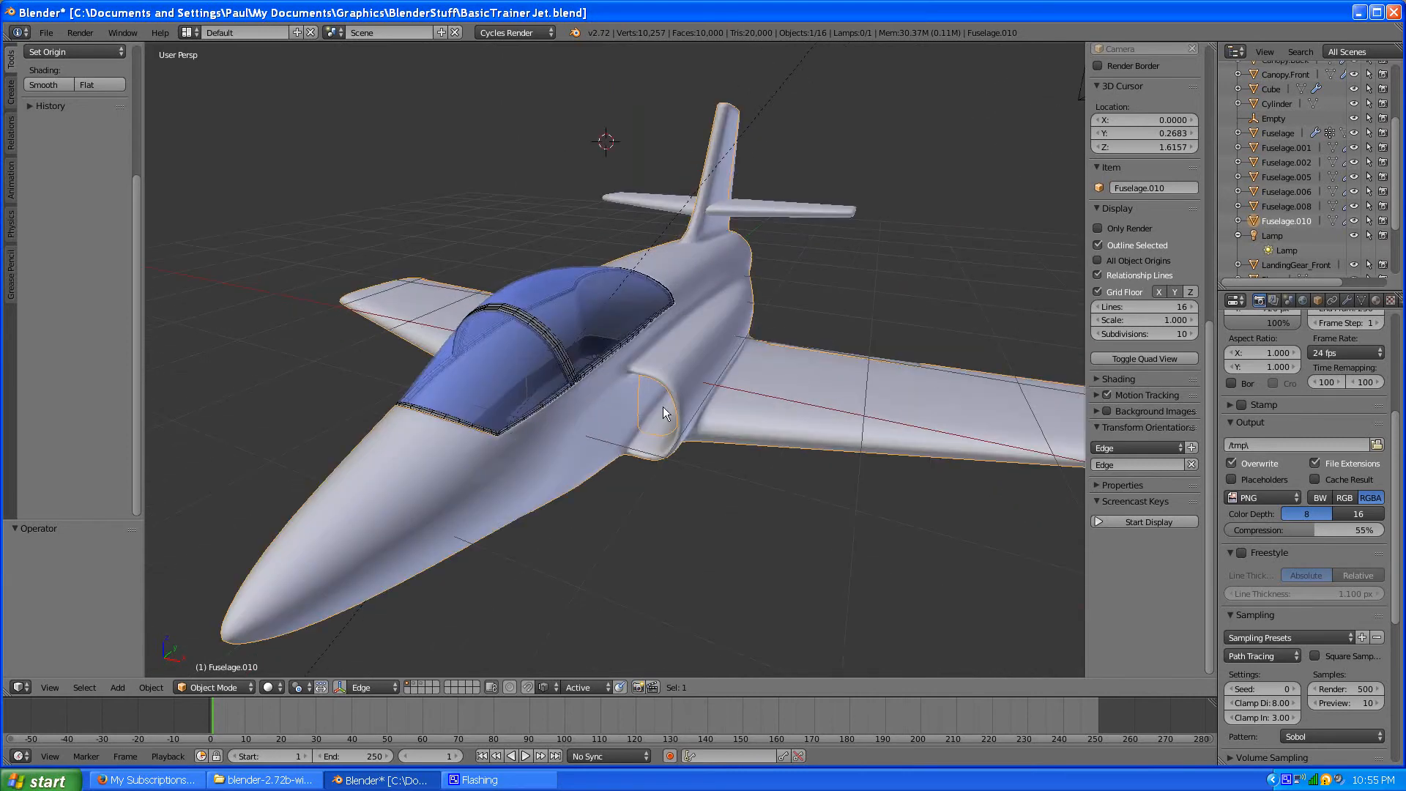
middle_click_drag(664, 412, 549, 372)
scroll(550, 373, "down", 2)
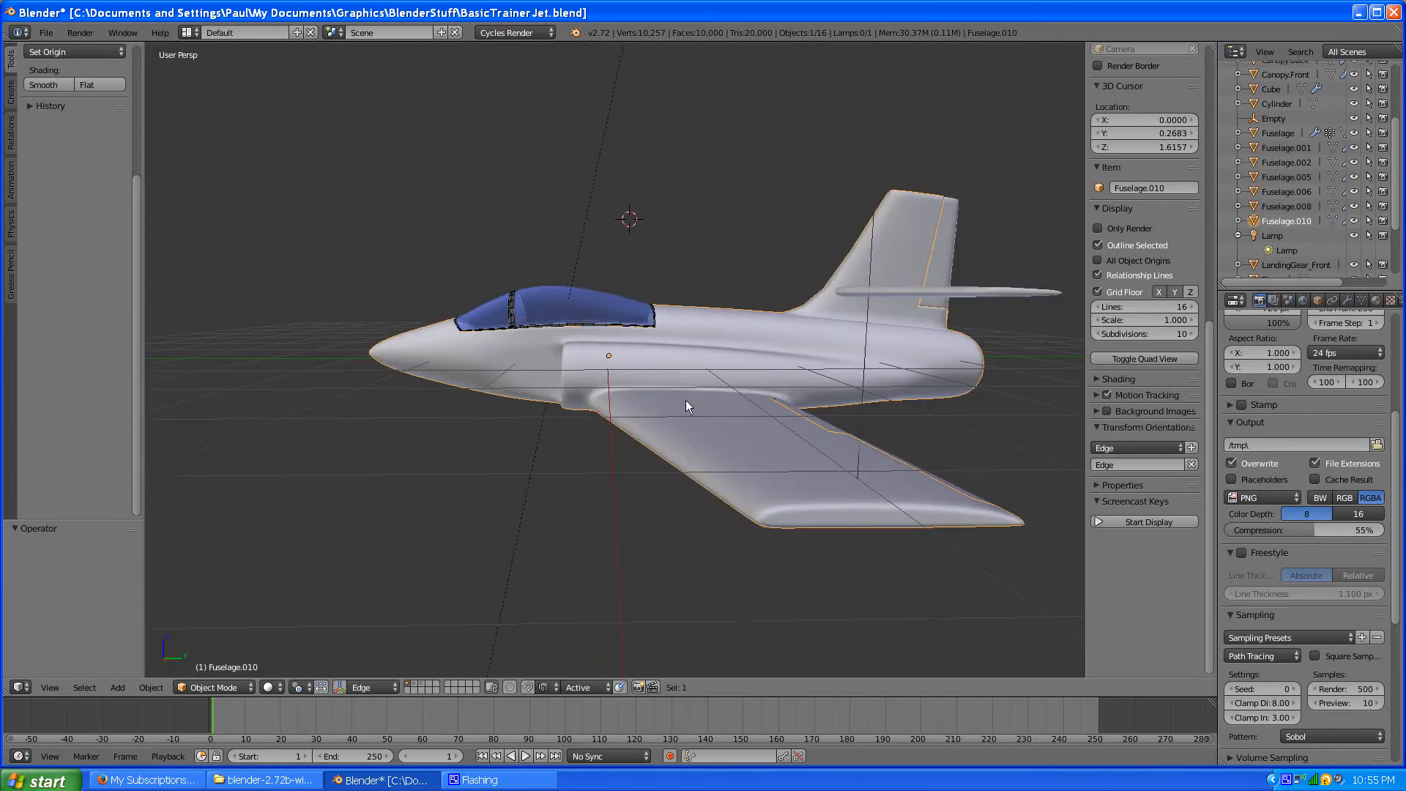
middle_click_drag(685, 400, 465, 396)
scroll(485, 395, "down", 2)
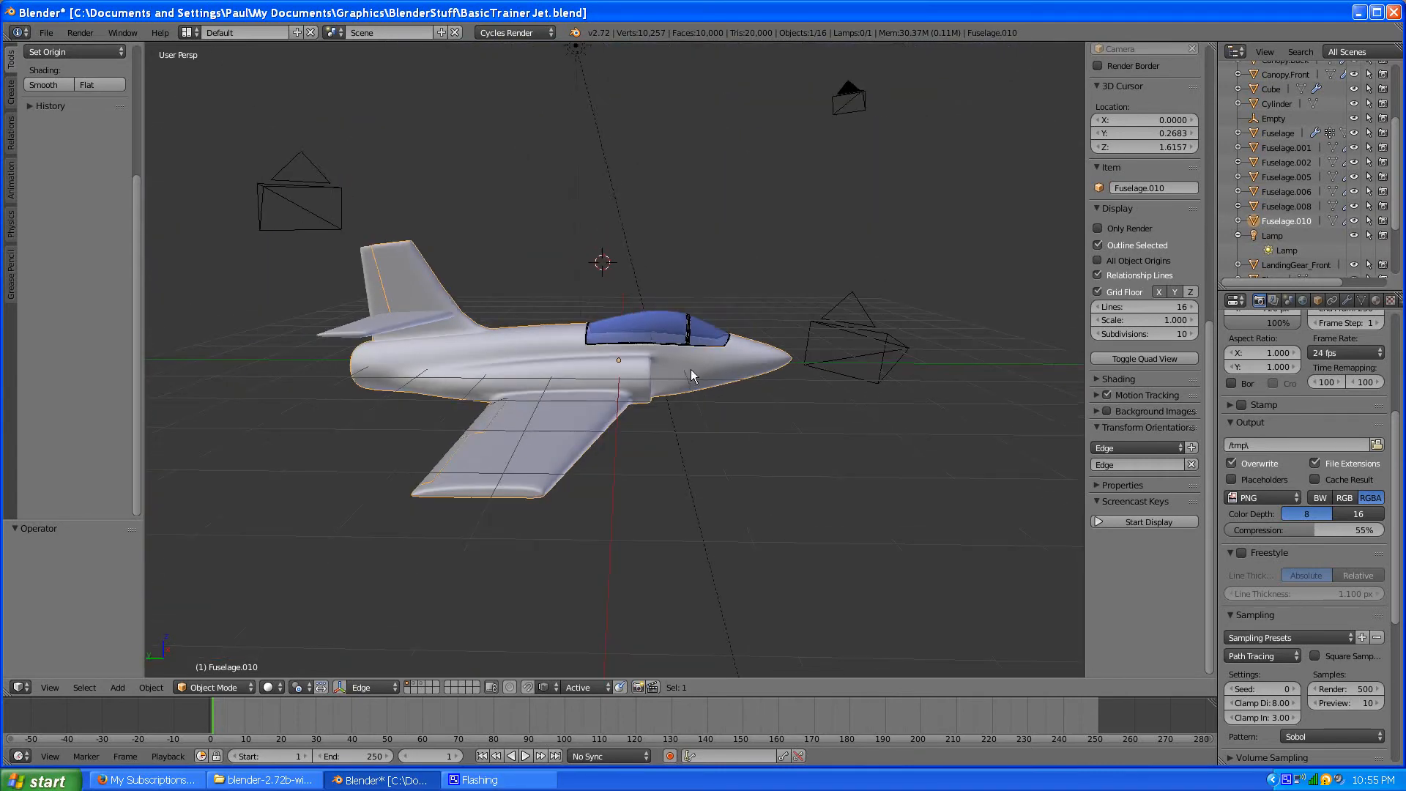
middle_click_drag(691, 370, 463, 366)
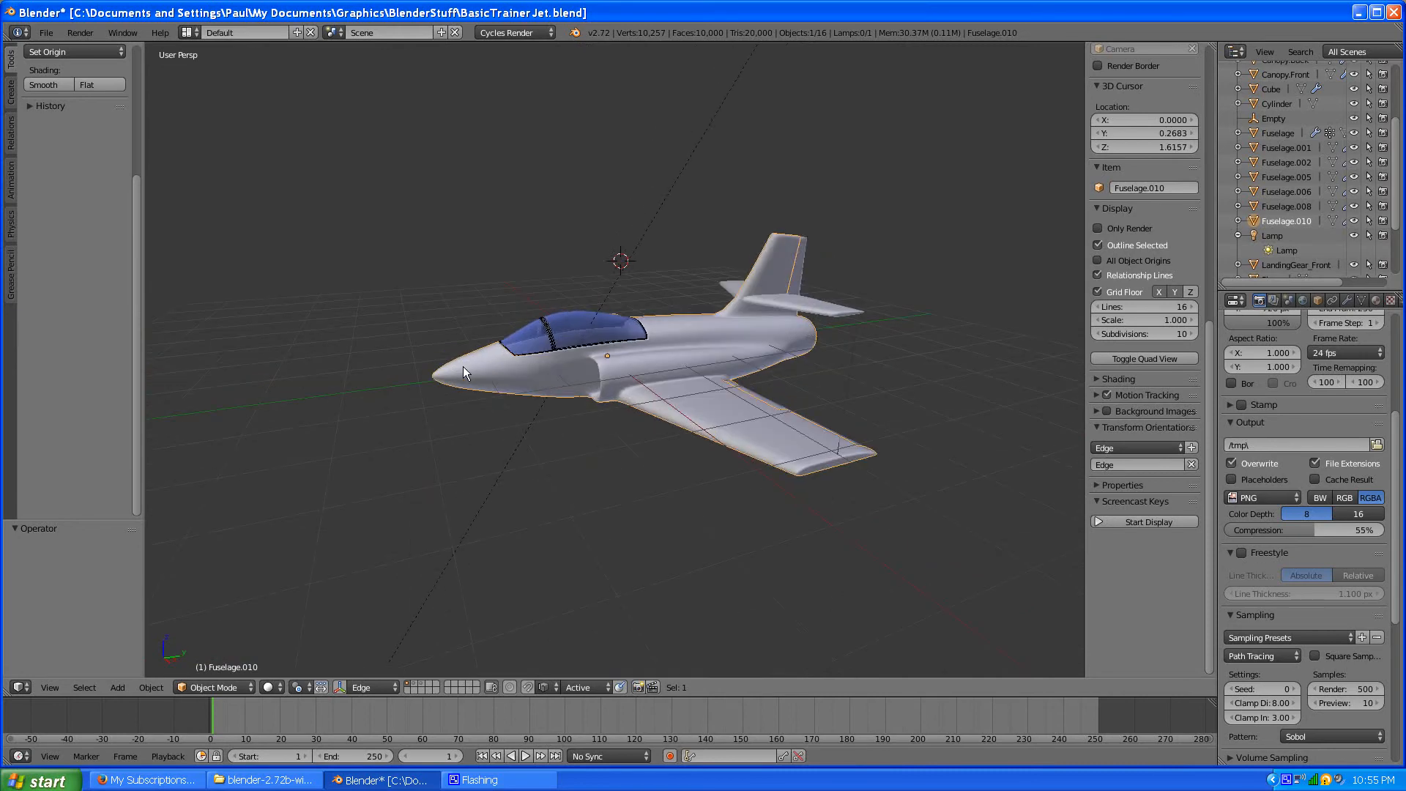
Step: Examine the canopy, fuselage side, wing and tailplane from raised front-quarter and side angles at several distances
scroll(538, 363, "up", 3)
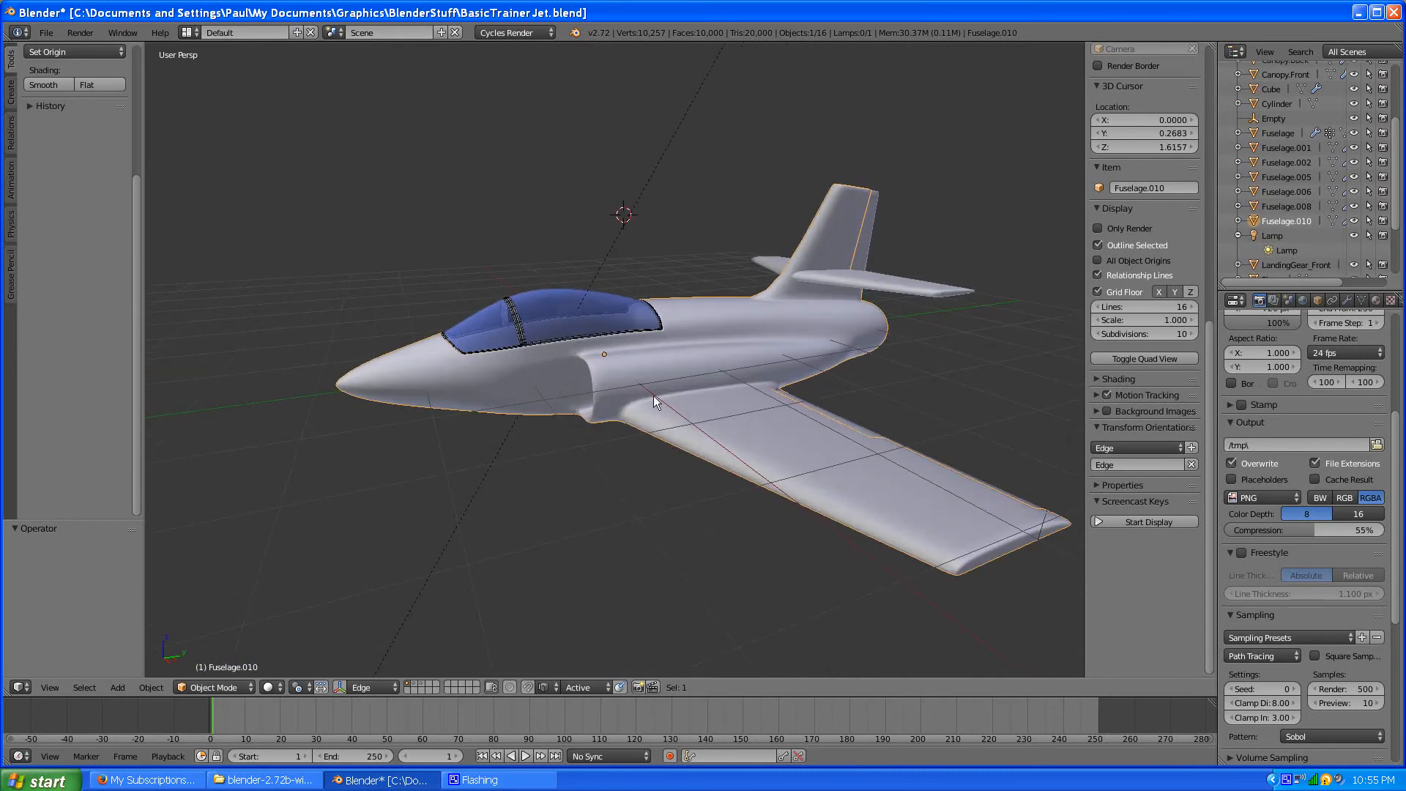
mouse_move(653, 395)
middle_mouse_down()
mouse_move(583, 422)
mouse_move(634, 416)
middle_mouse_up()
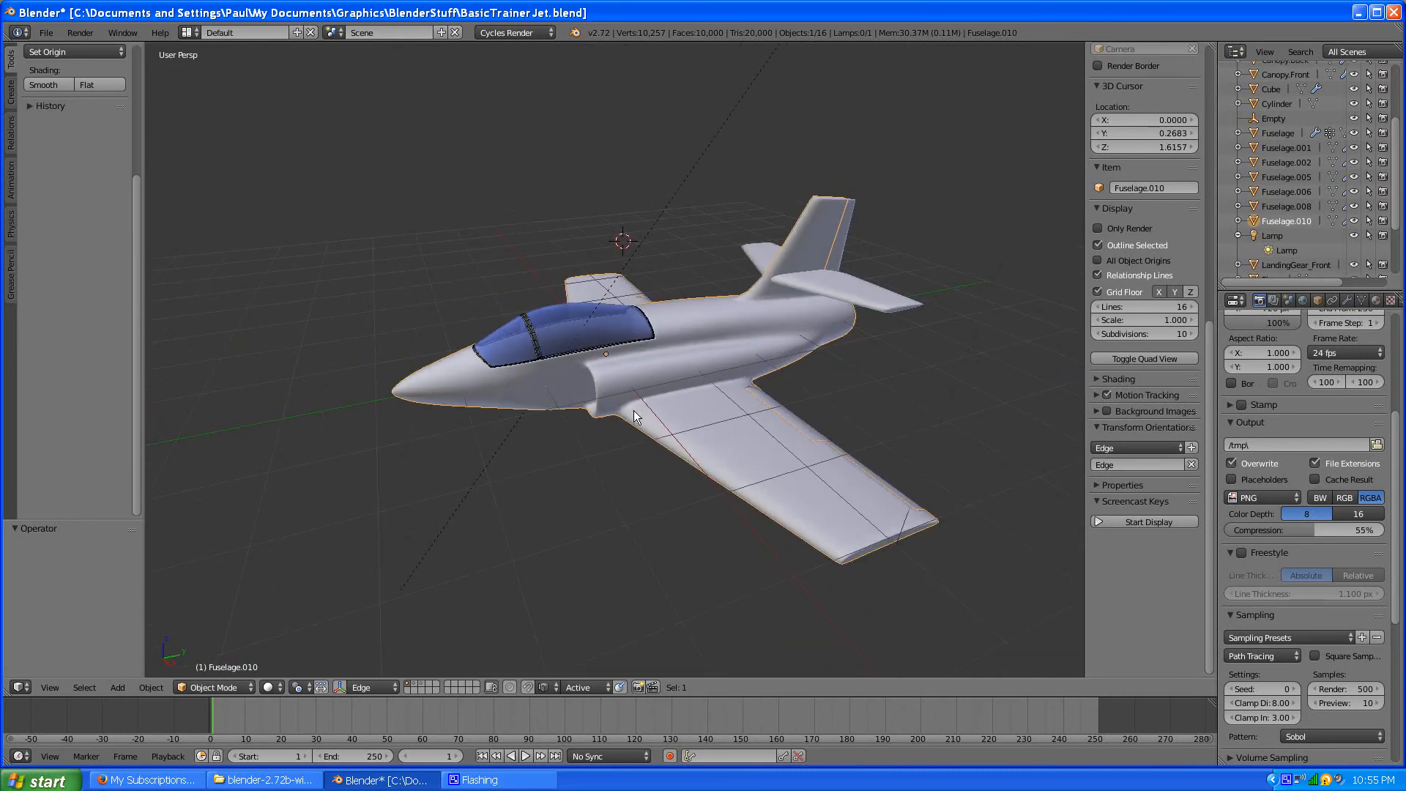
scroll(629, 417, "up", 1)
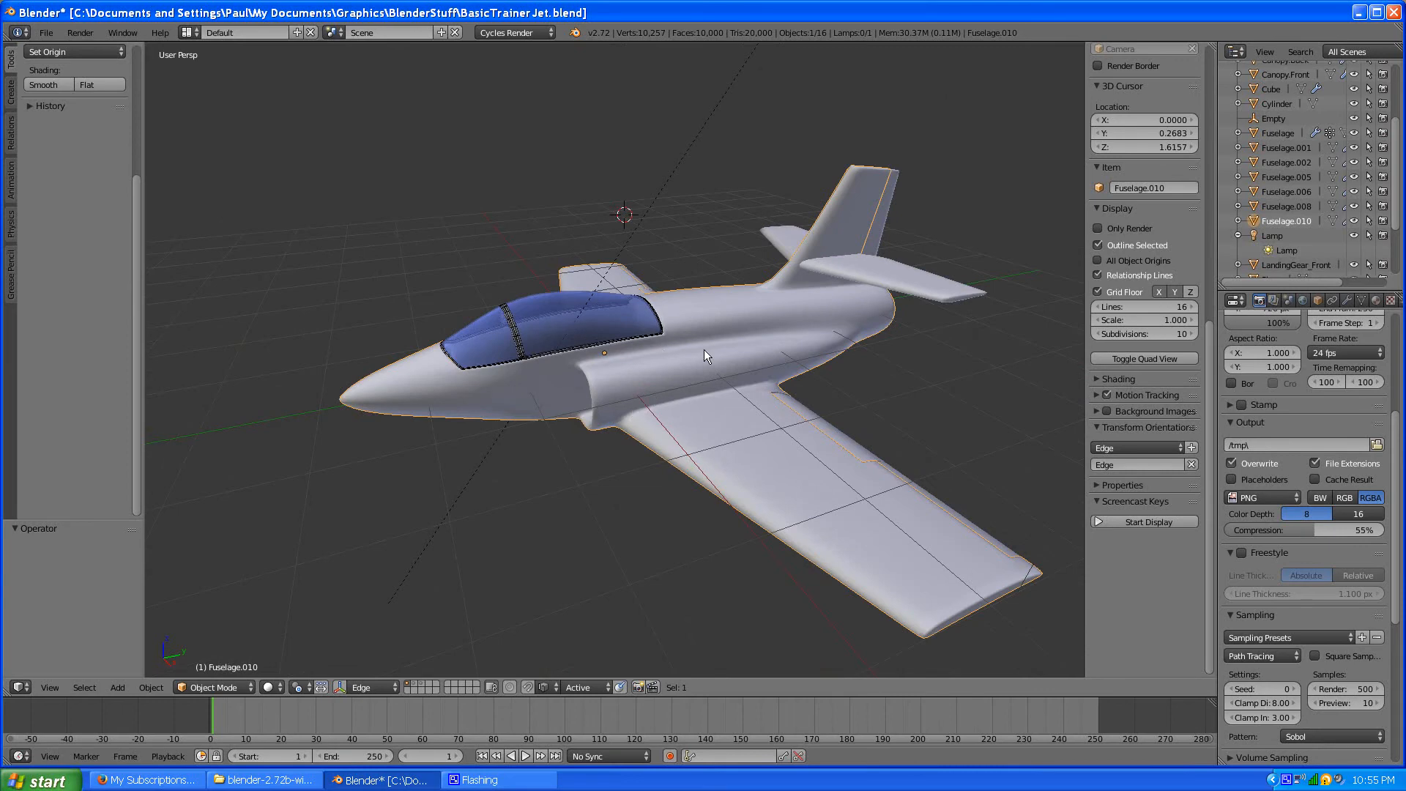
middle_click_drag(627, 344, 659, 370)
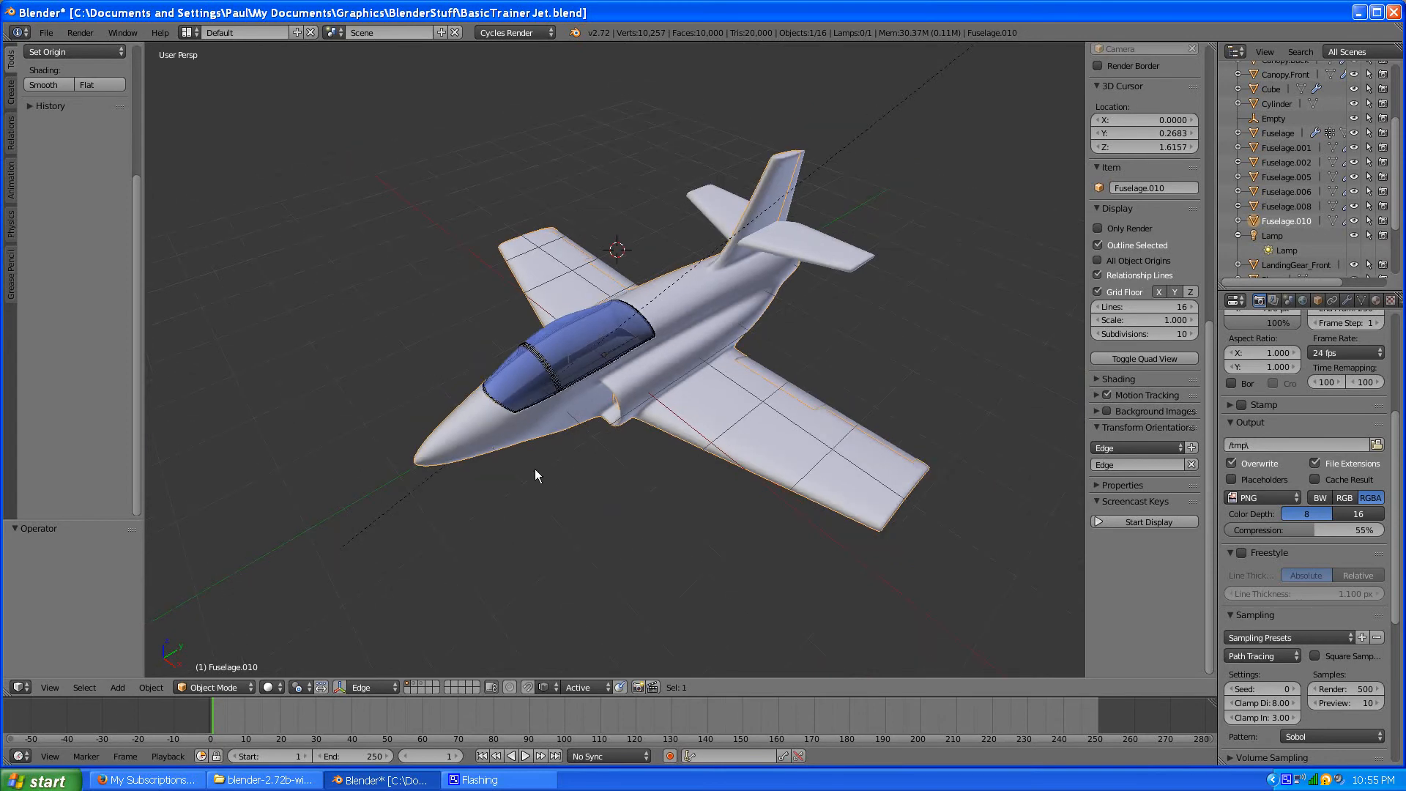
scroll(534, 469, "up", 3)
scroll(546, 467, "down", 4)
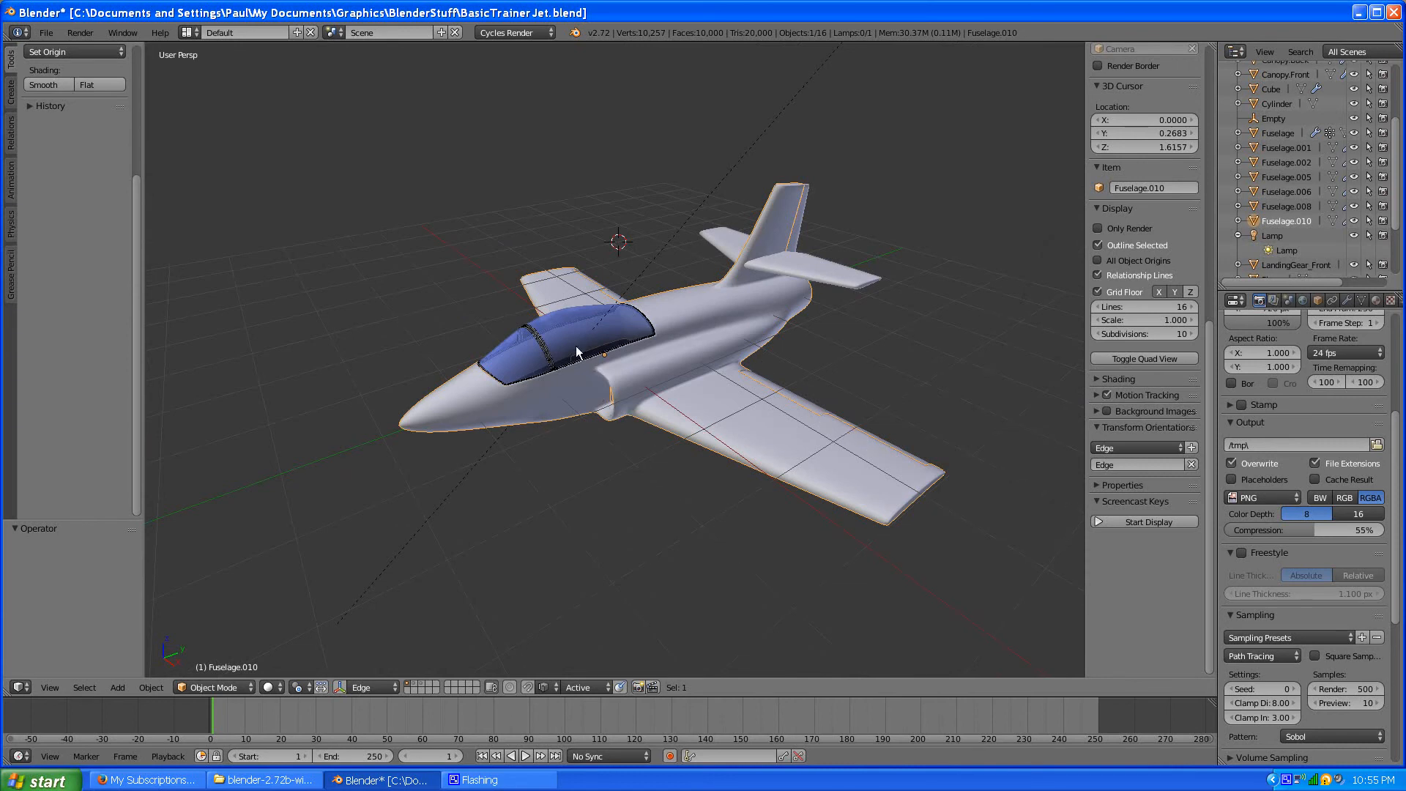
scroll(513, 351, "up", 3)
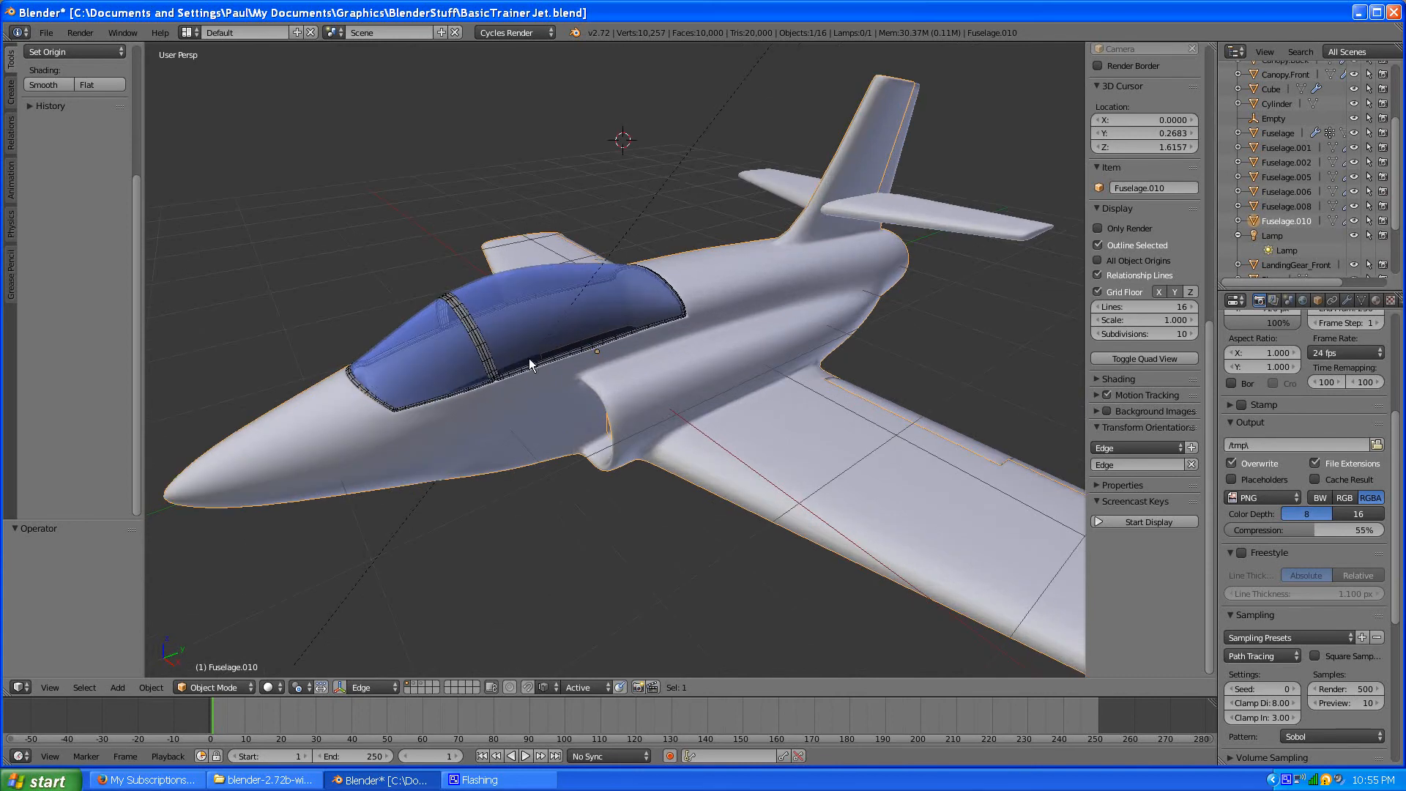
scroll(637, 354, "down", 2)
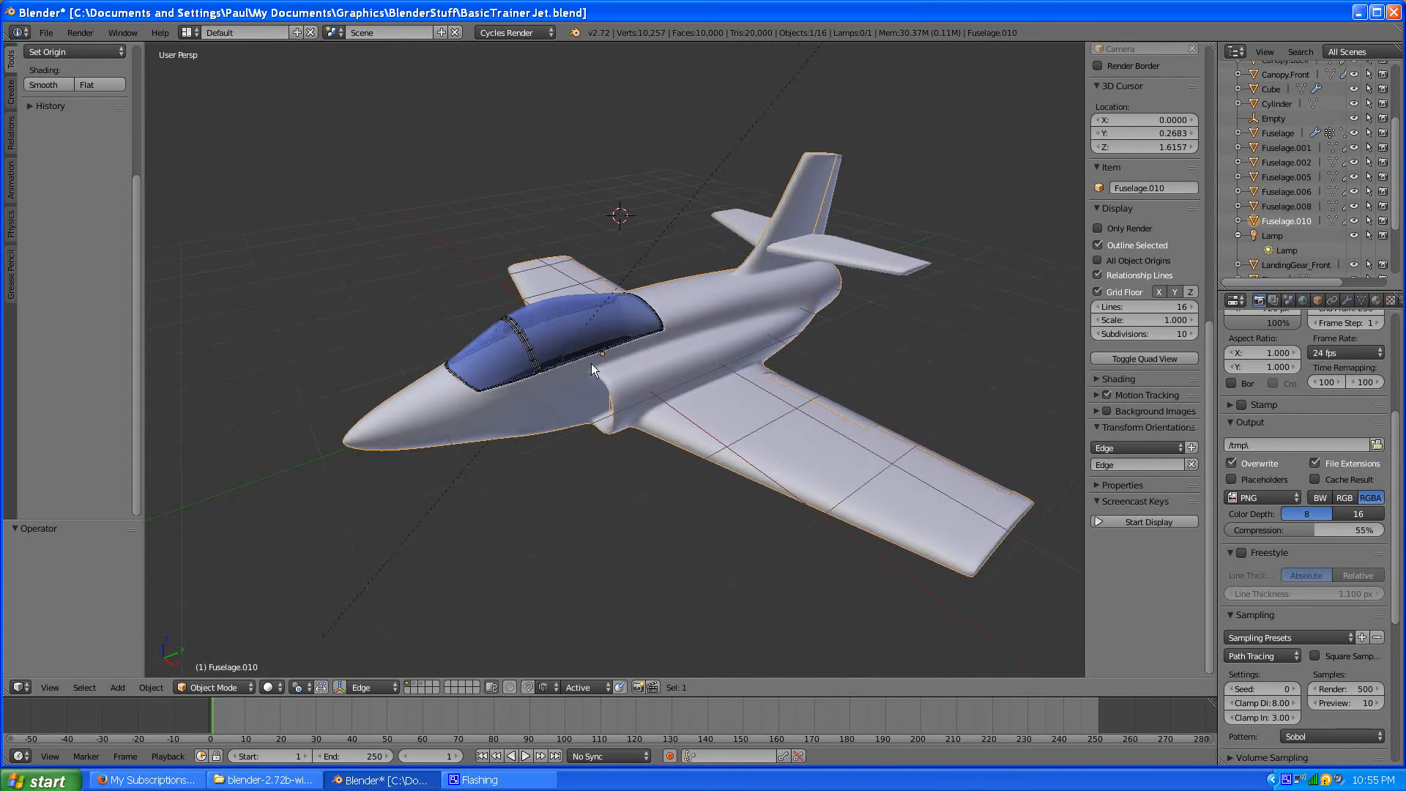
scroll(616, 359, "up", 2)
middle_click_drag(674, 374, 595, 369)
scroll(594, 371, "down", 5)
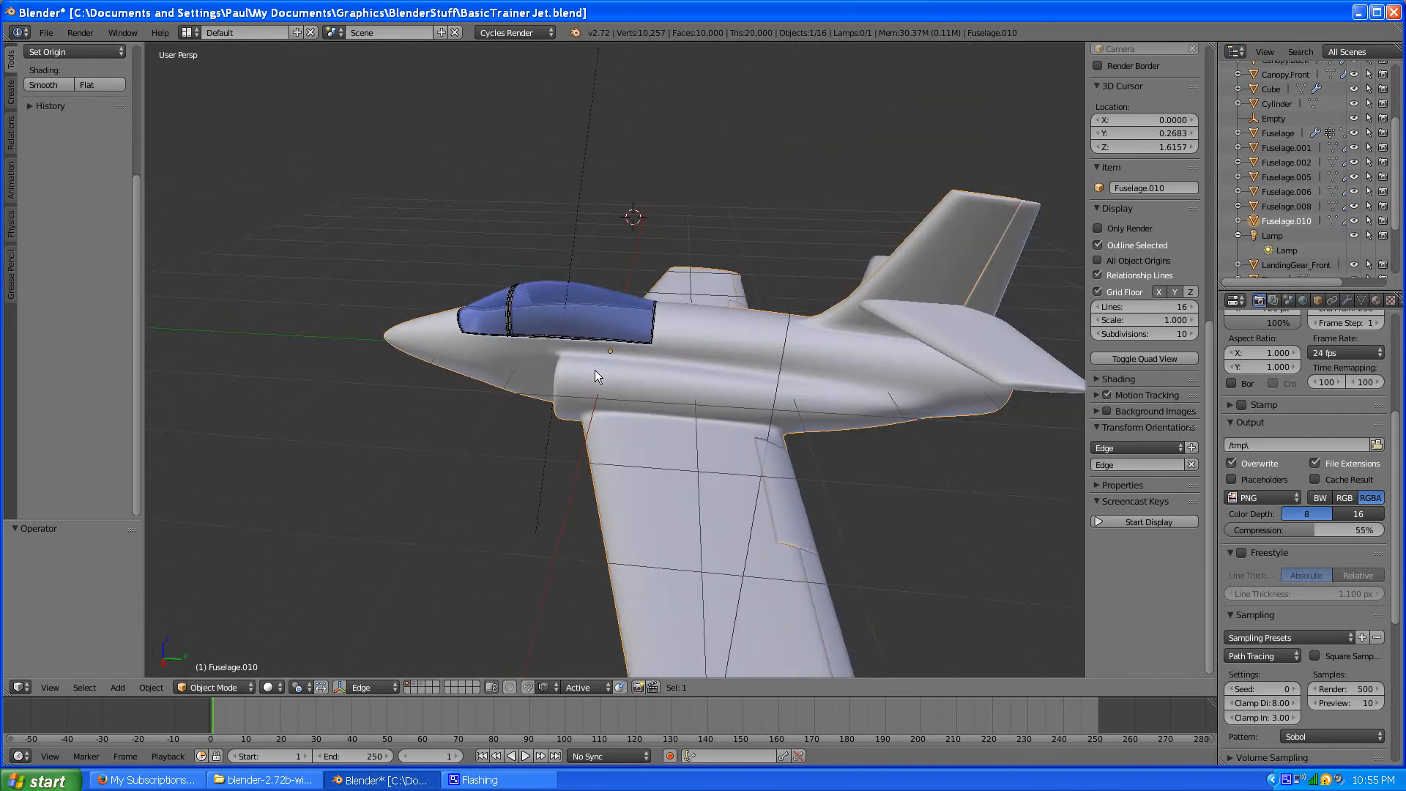
scroll(711, 427, "up", 2)
middle_click_drag(737, 423, 798, 436)
scroll(630, 388, "up", 3)
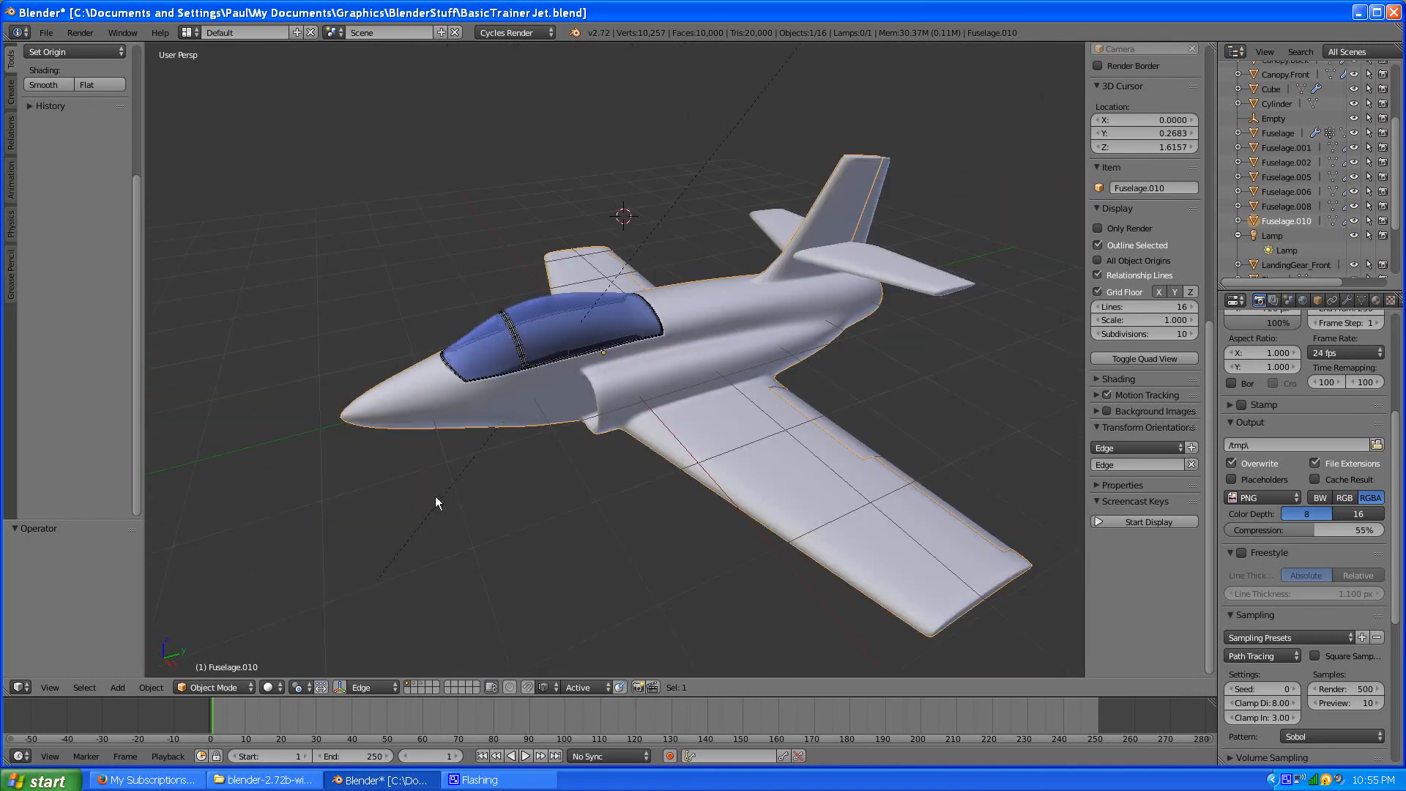